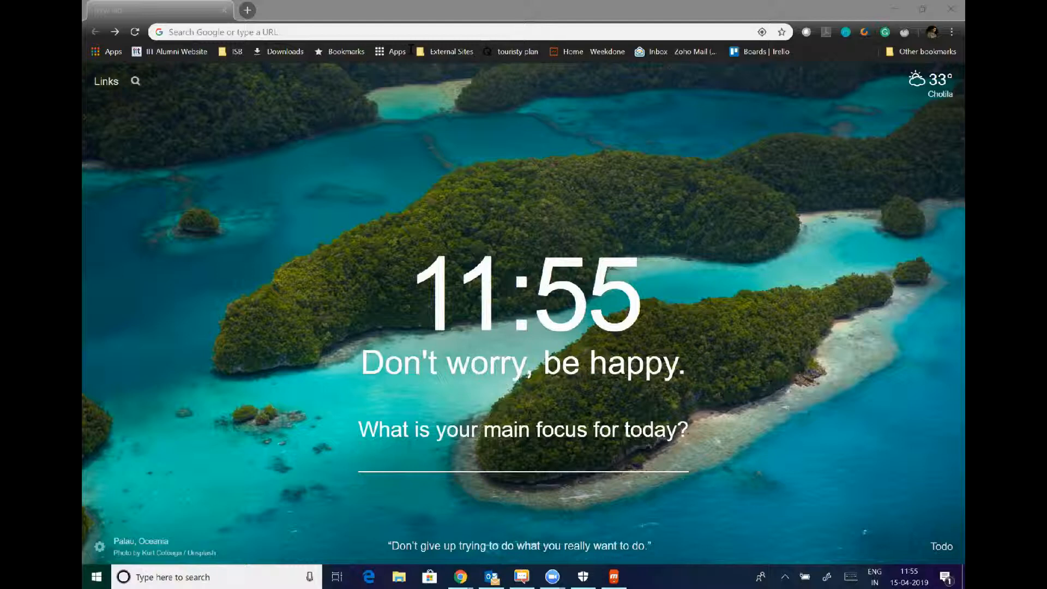
Go to app.getassetfit.com in Chrome to load the AssetFit login page.
click(225, 34)
text(app.get)
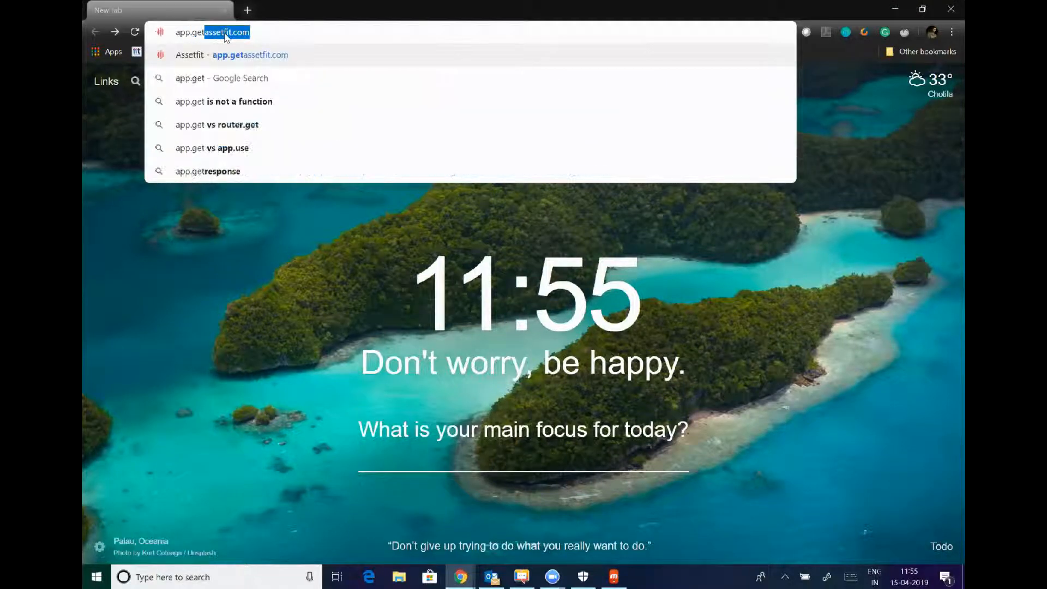
key(Return)
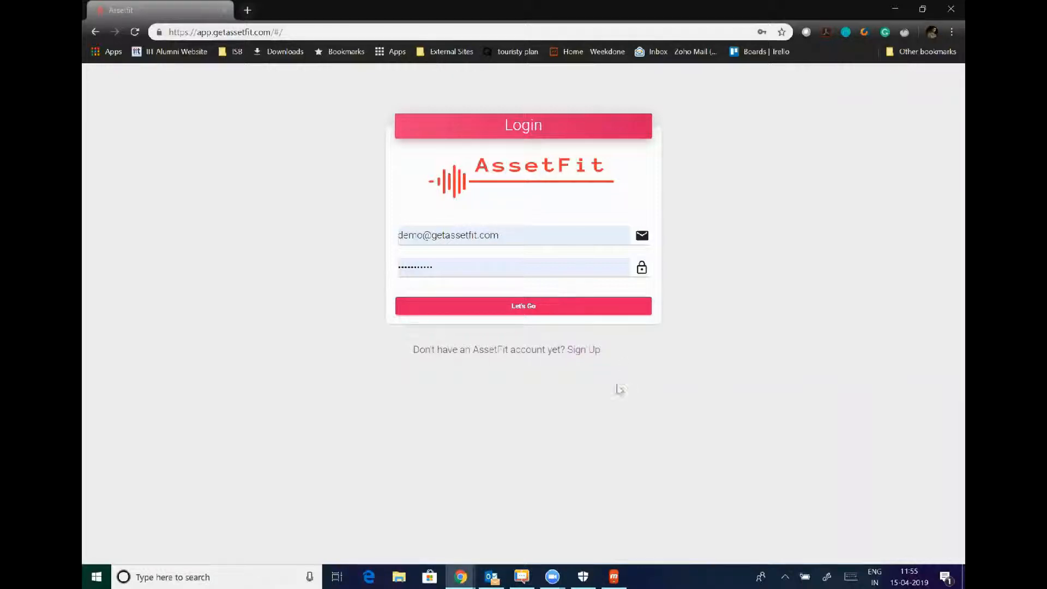
Look at the Sign Up form, return to login, and sign in with the prefilled demo credentials.
click(578, 356)
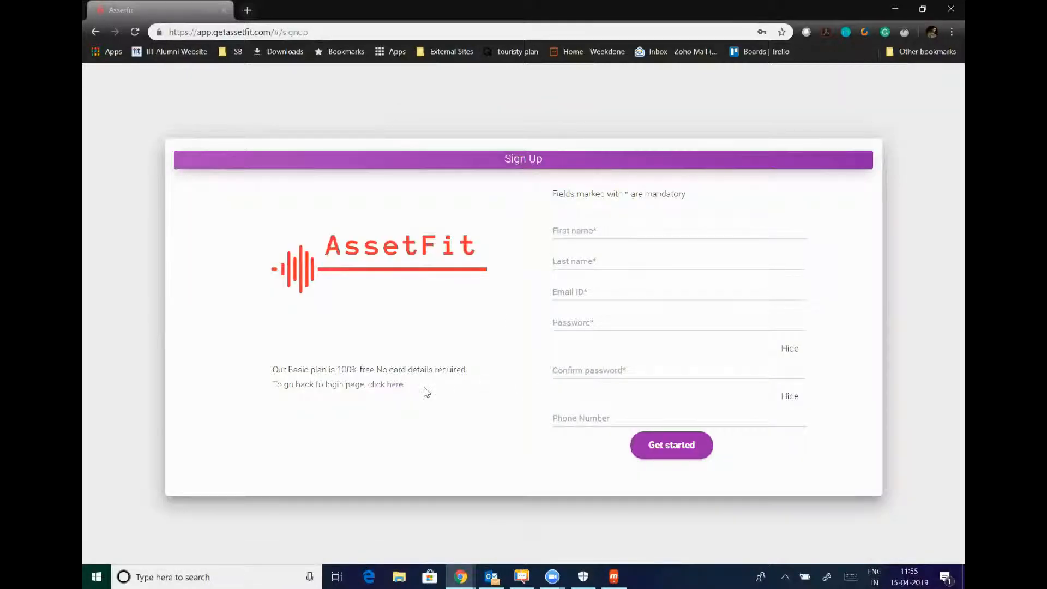
click(388, 385)
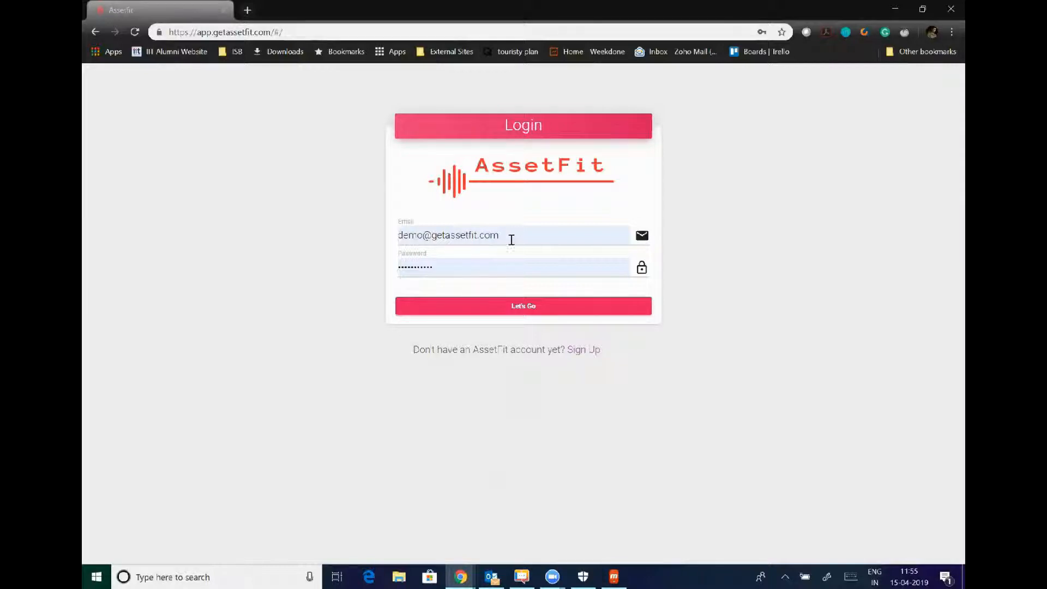
click(478, 312)
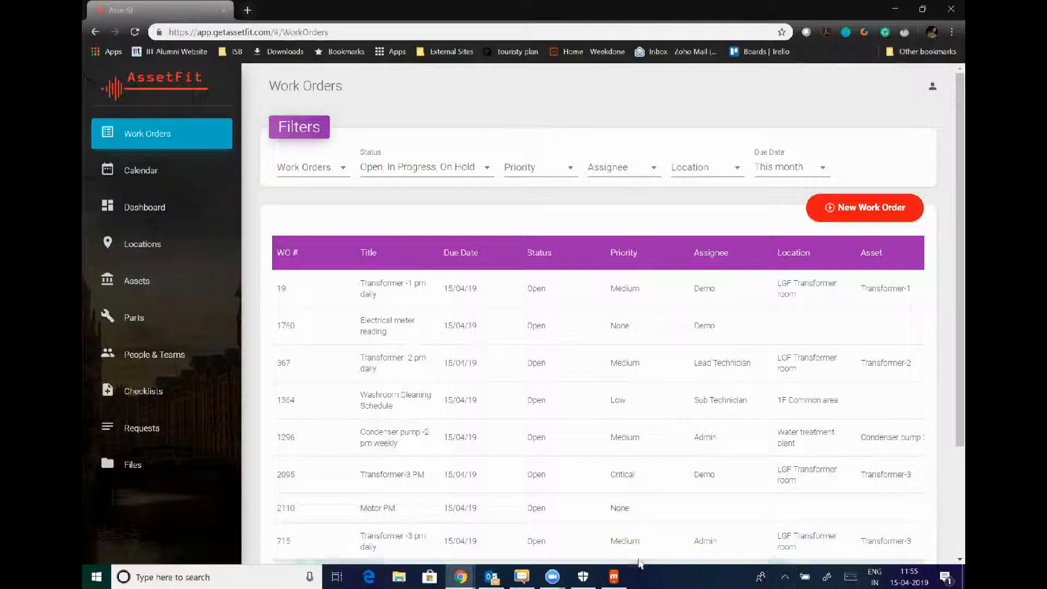
click(621, 576)
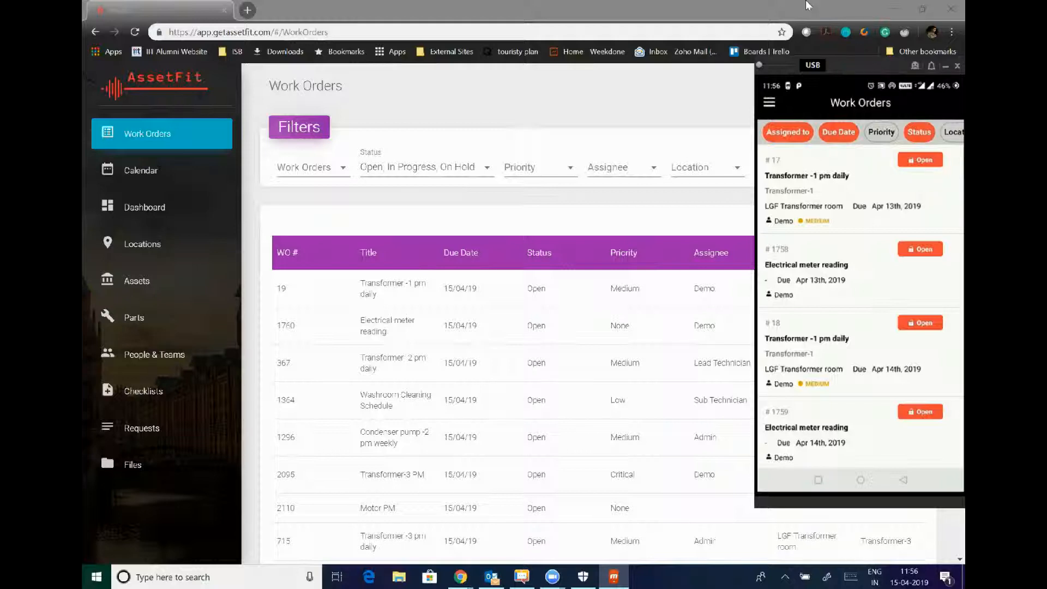
click(946, 66)
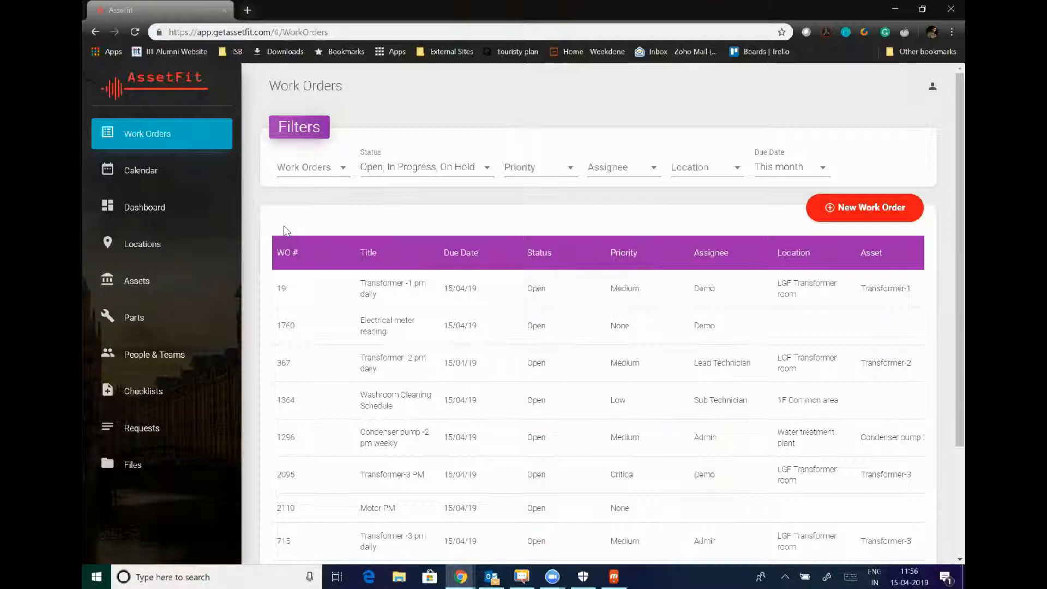
Open the Locations list from the sidebar.
click(154, 246)
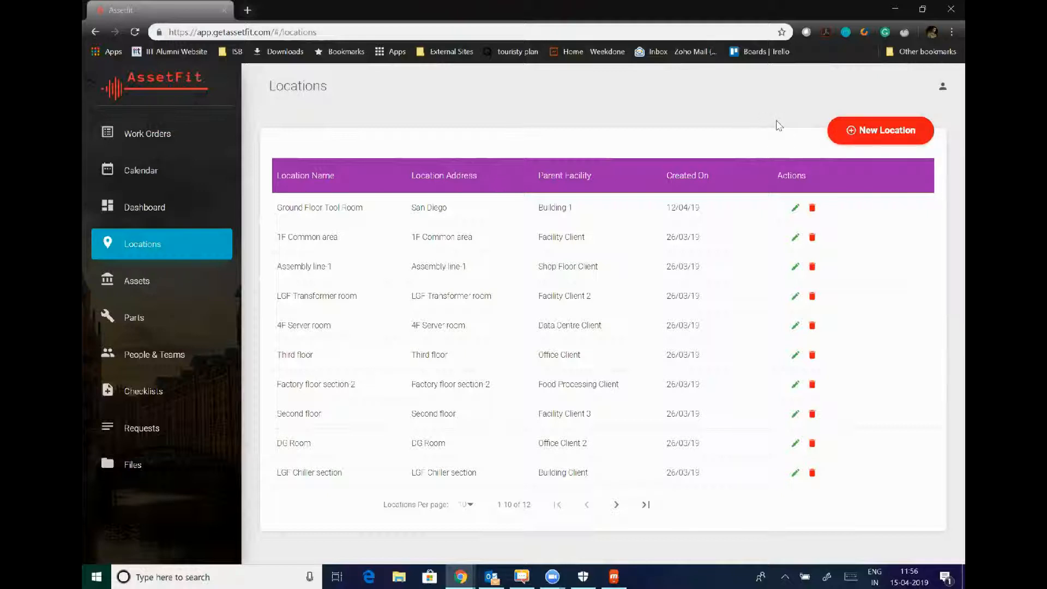
Create location Shop Floor, address Houston, parent Manufacturing Plant 1, with no assigned user.
click(857, 131)
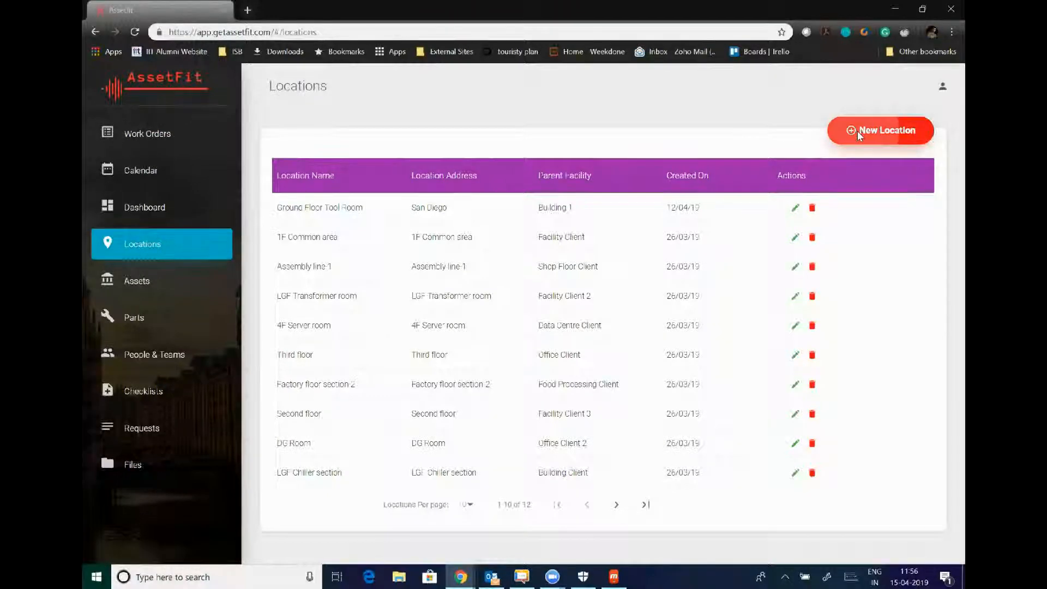
click(732, 157)
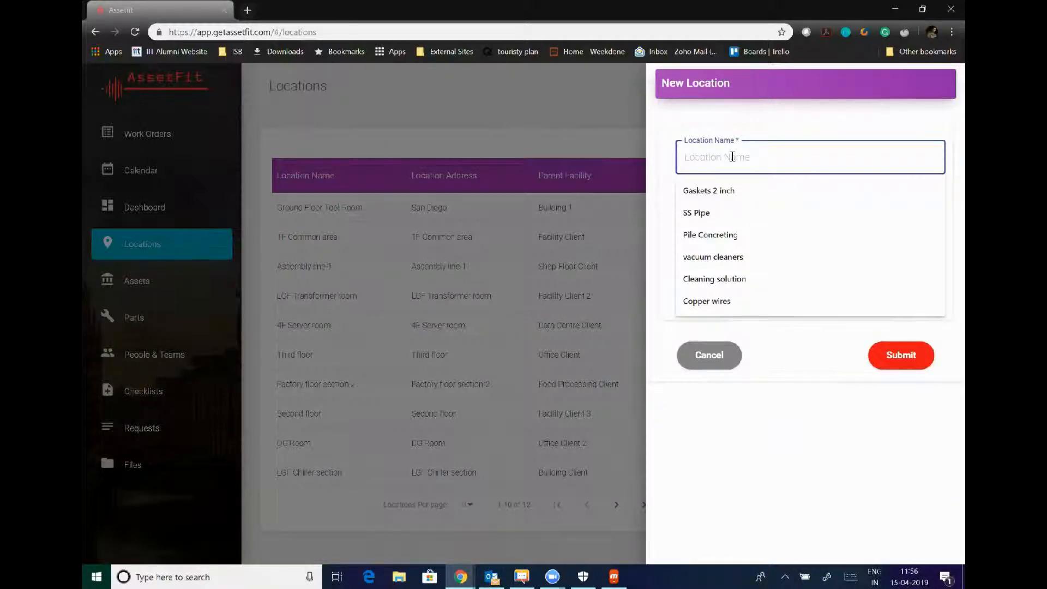
text(Shop Floor)
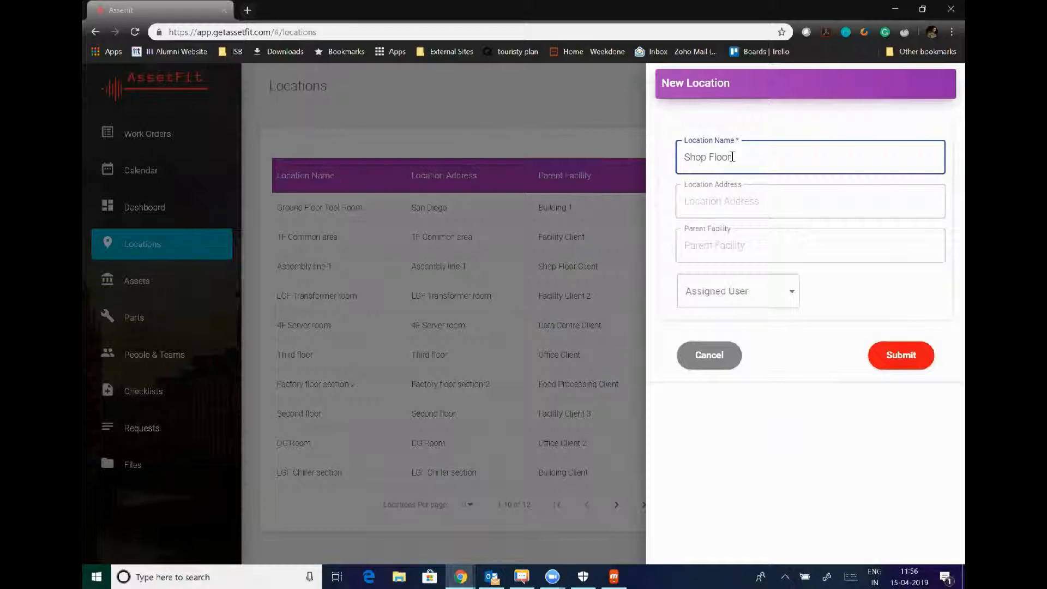
click(719, 201)
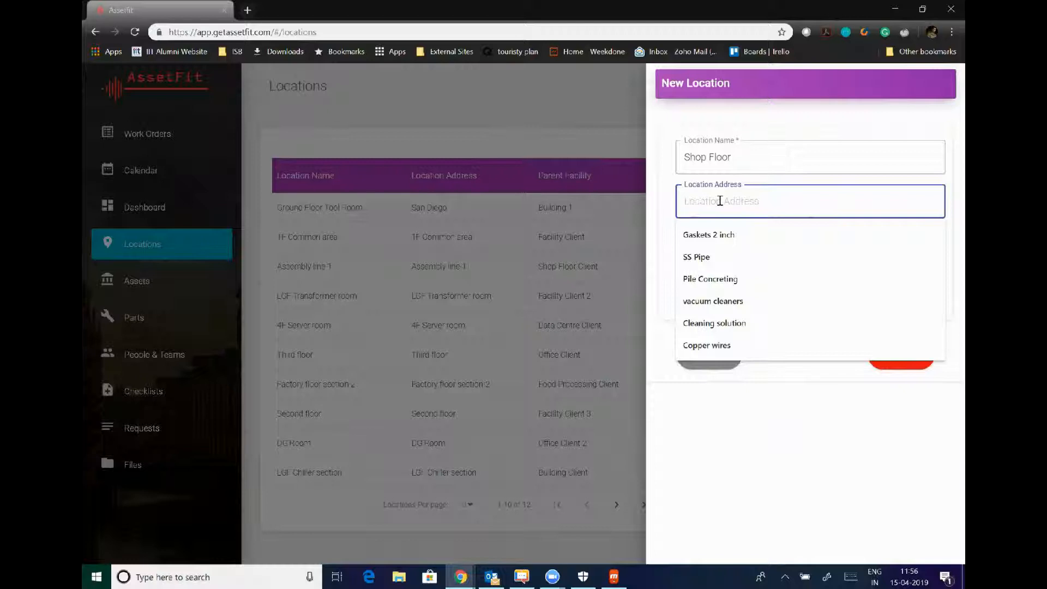
text(Houston)
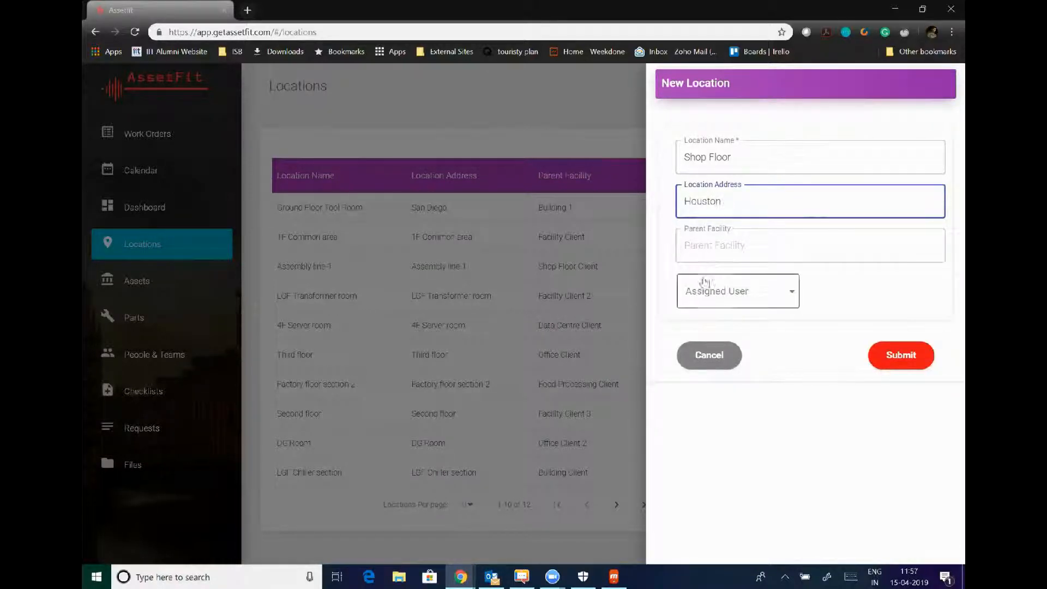
click(718, 247)
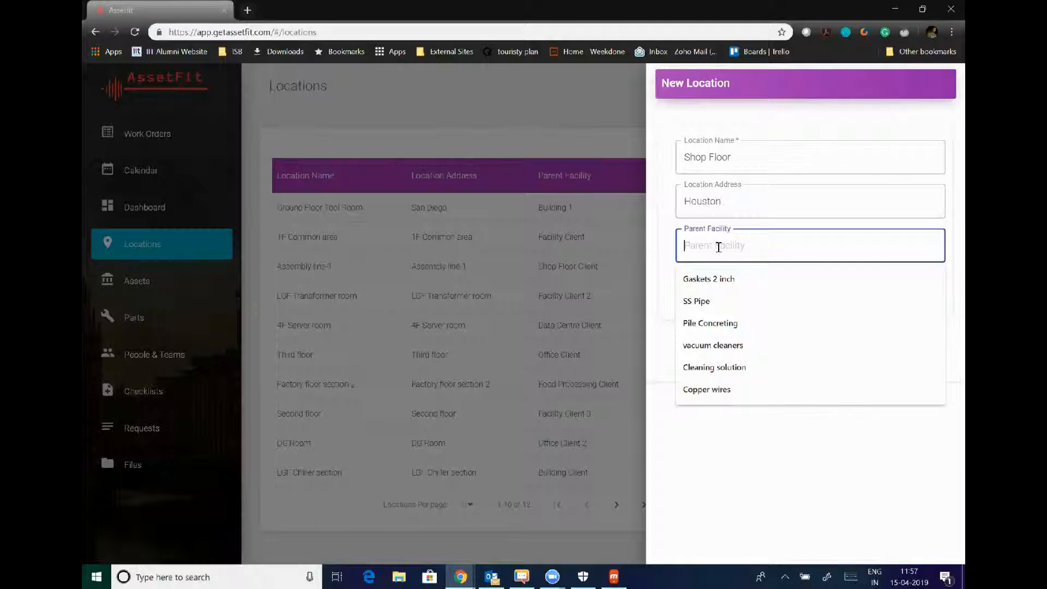
text(Manufactu)
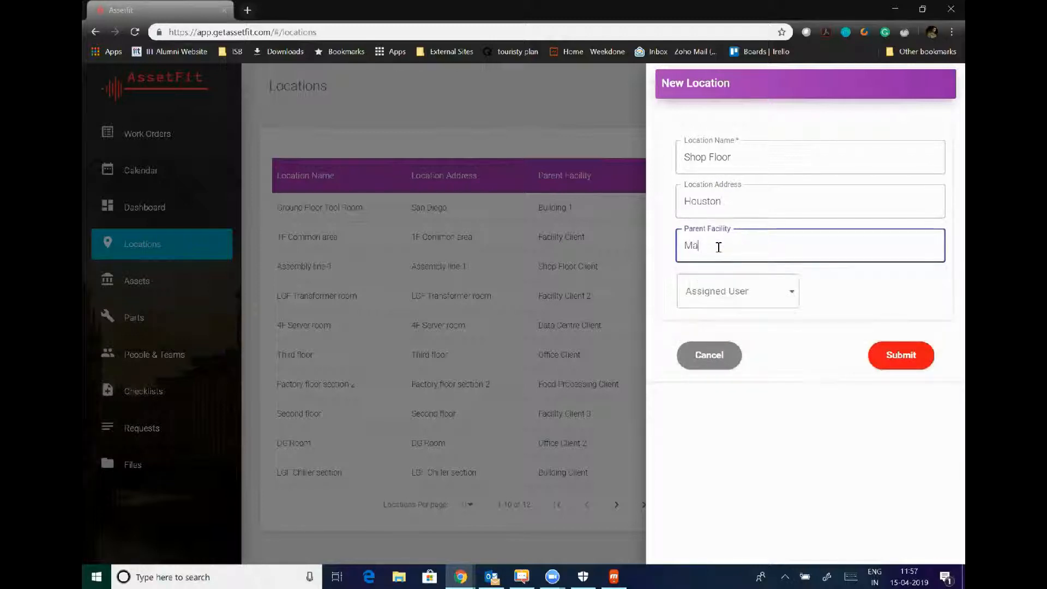
text(ring F)
text(lant 1)
click(723, 292)
click(866, 293)
click(892, 362)
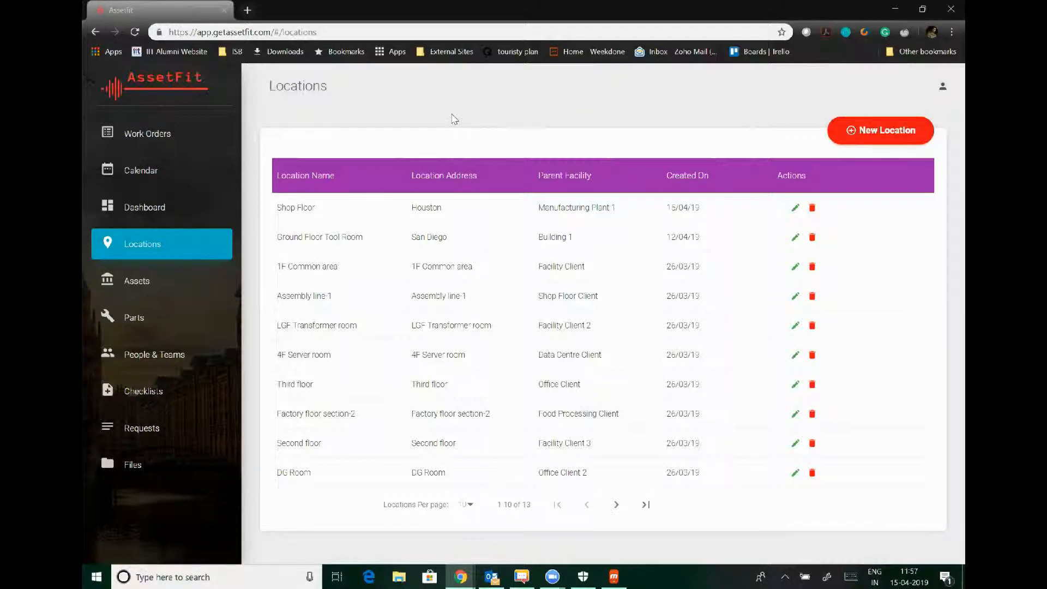
Start a new asset named DG Set - 1, make Cummins, serial number 28379.
click(129, 281)
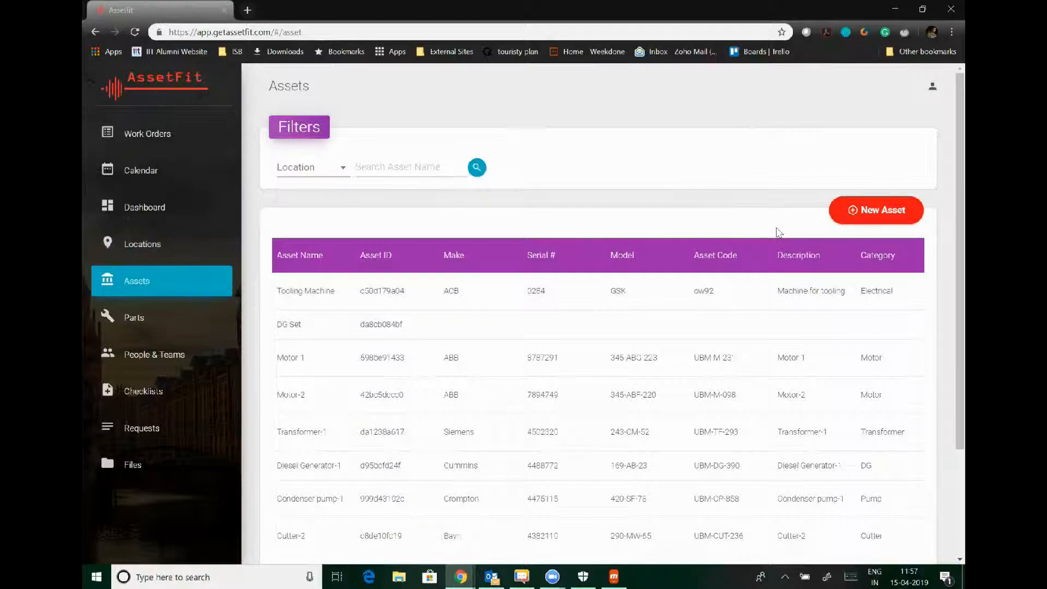
click(854, 215)
click(752, 157)
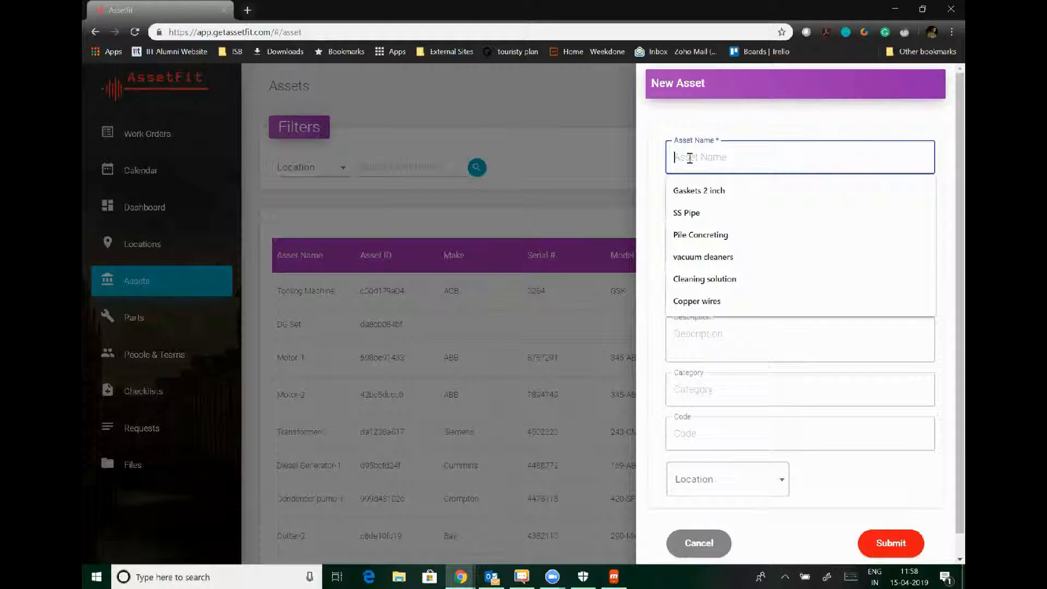
text(DG)
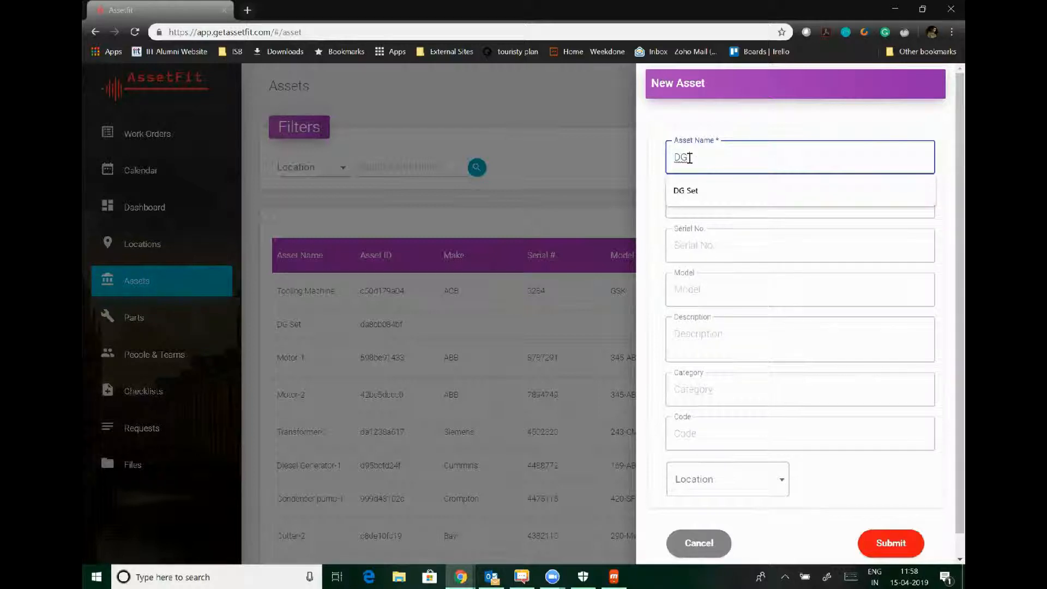
key(Down)
key(Return)
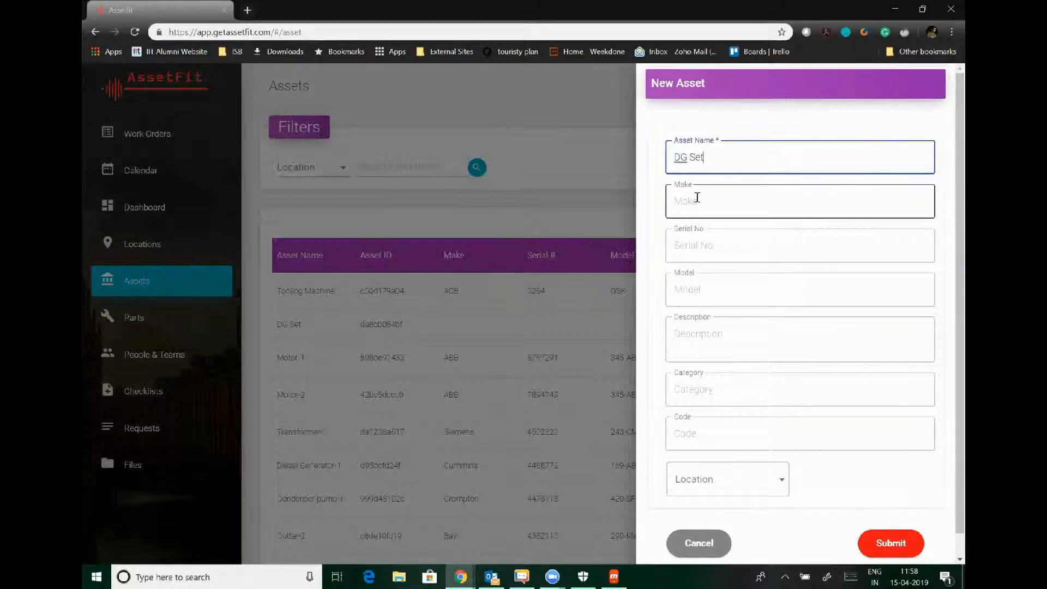
text(- 1)
click(714, 202)
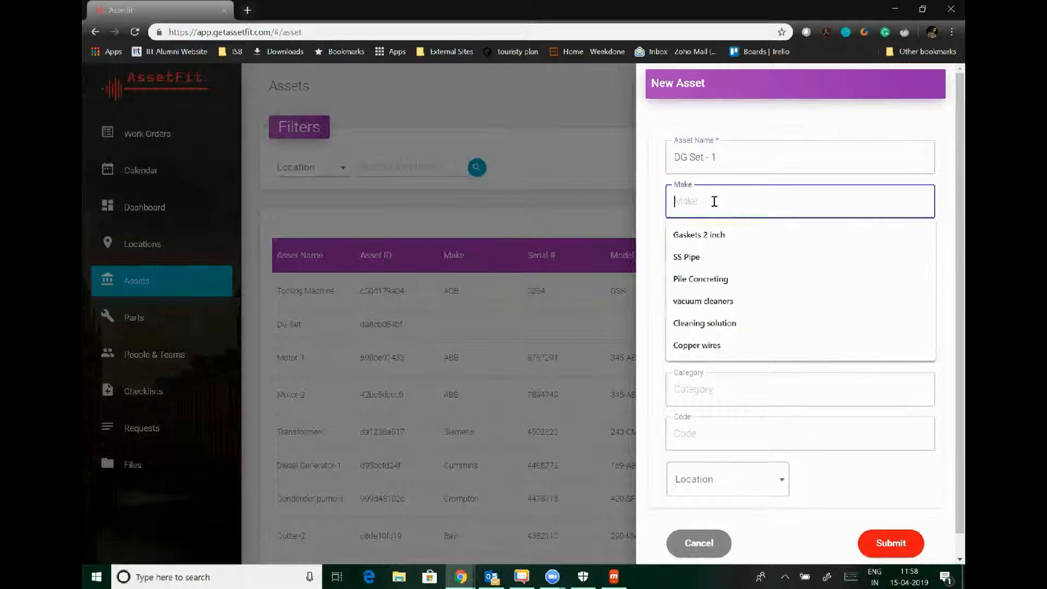
text(Cummins)
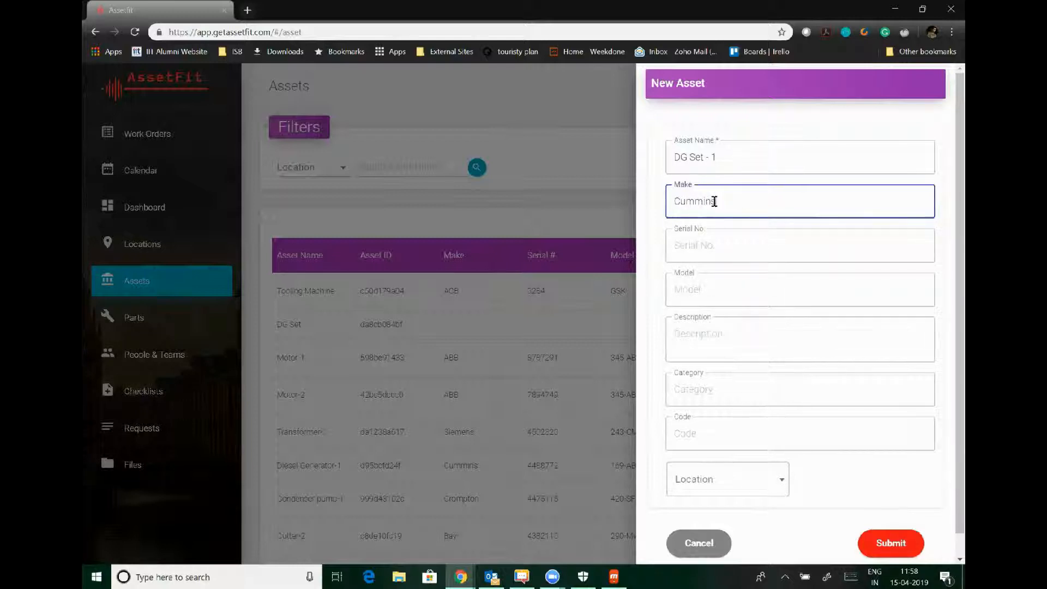
click(713, 240)
text(28379)
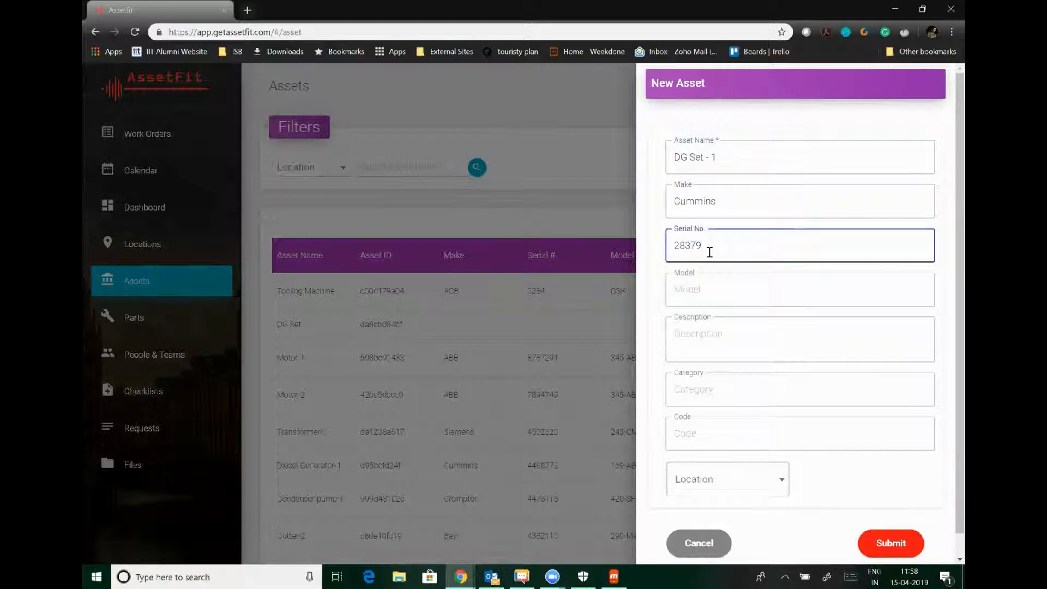
Give the asset model 250 KW, category Electrical, code hsd24 and location Shop Floor.
click(698, 290)
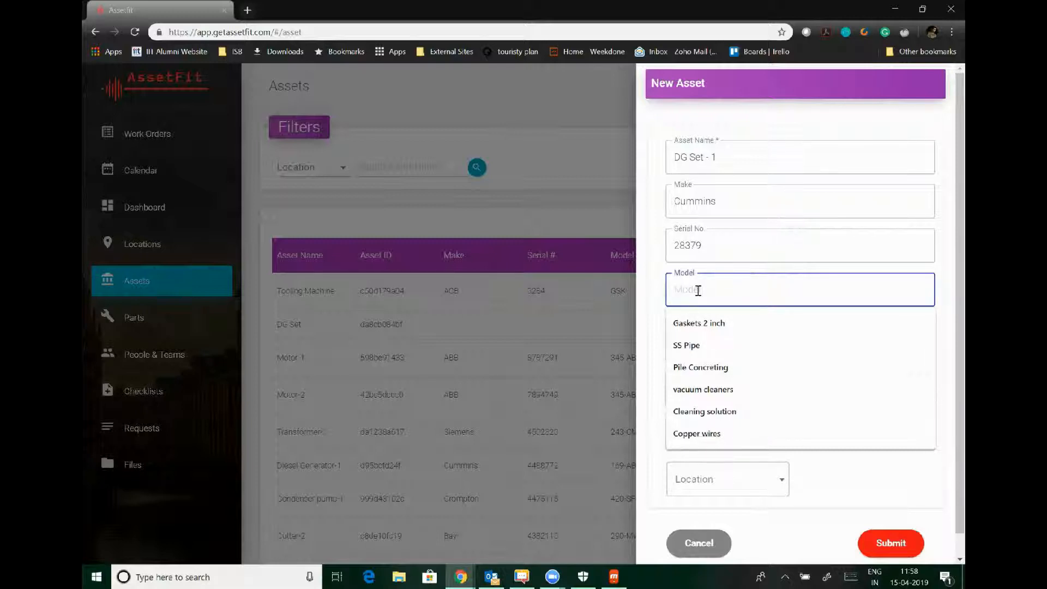
text(250)
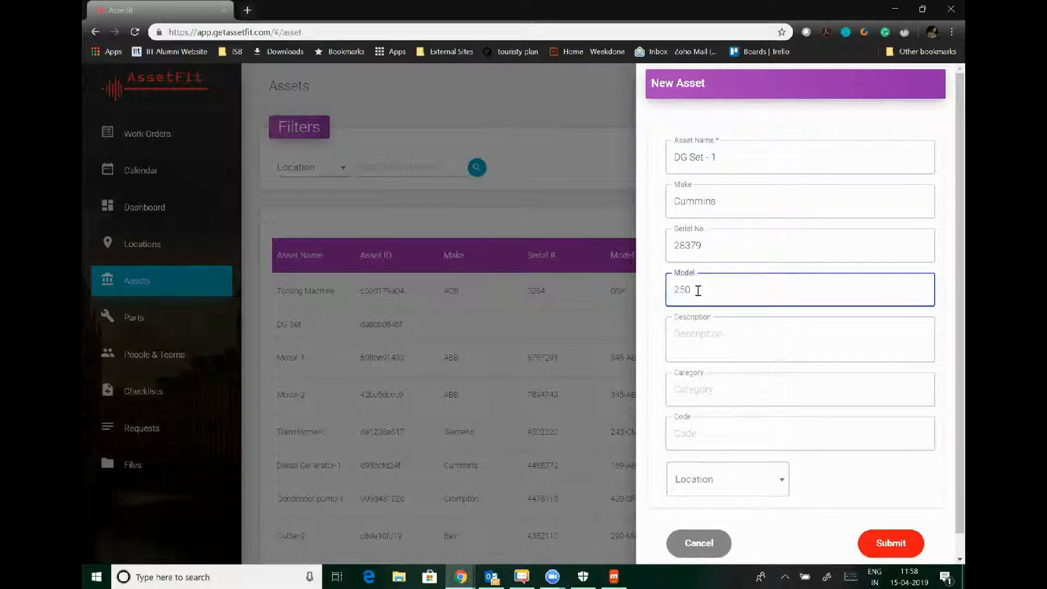
text( KW)
click(700, 338)
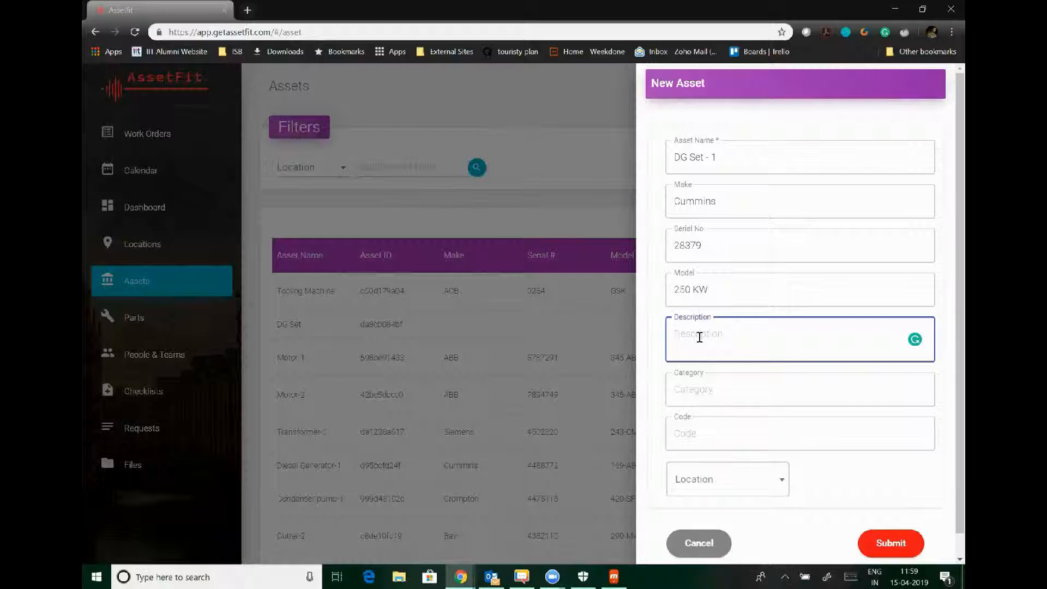
click(696, 390)
text(Ele)
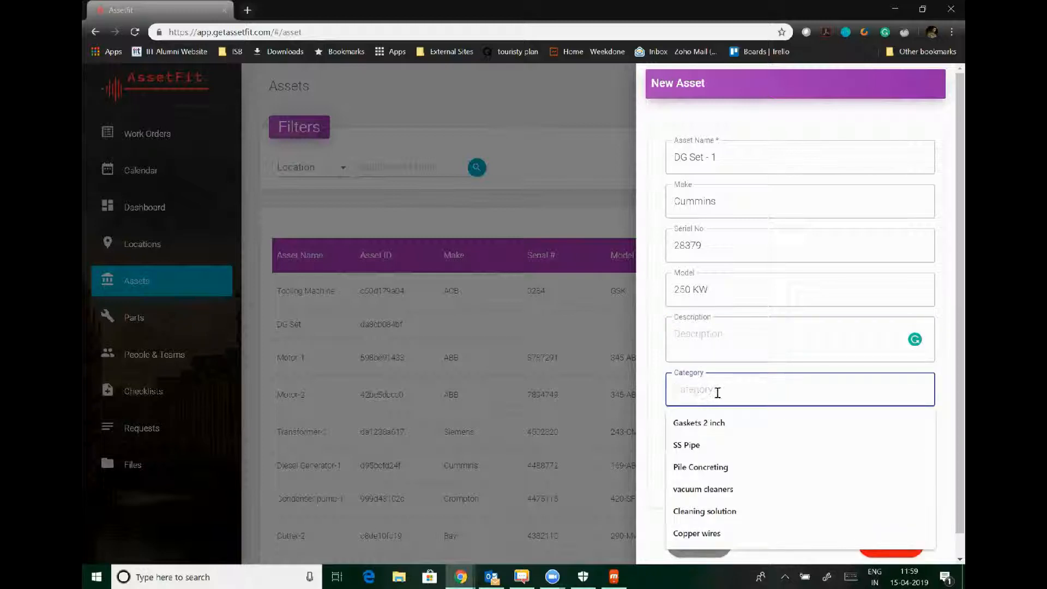
text(ctrical)
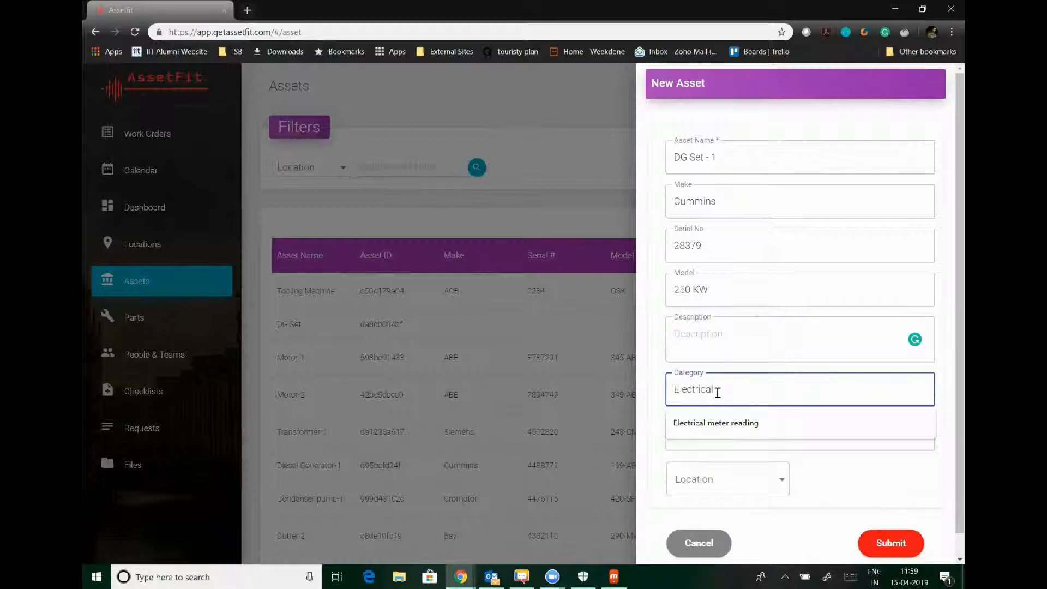
click(656, 460)
click(692, 436)
text(hsd24)
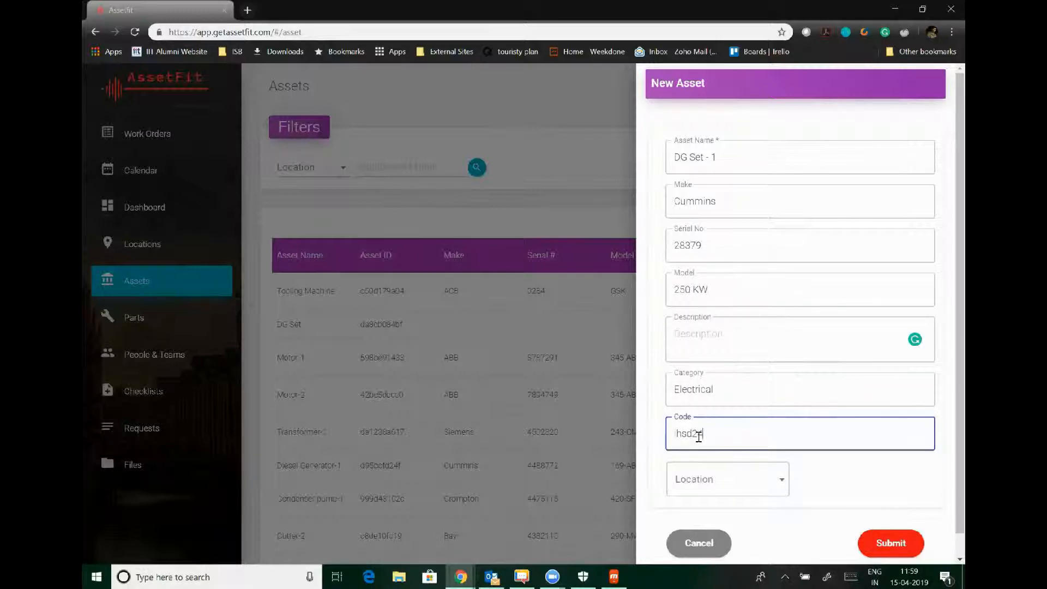
click(716, 495)
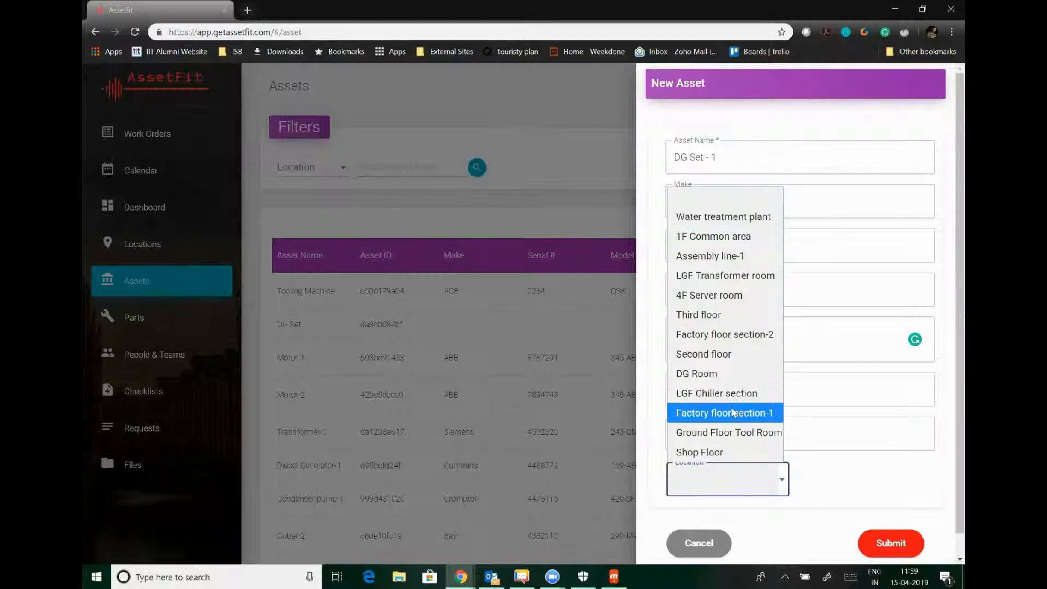
click(728, 456)
Save DG Set - 1, scan the Assets table columns, then go to People & Teams.
click(889, 543)
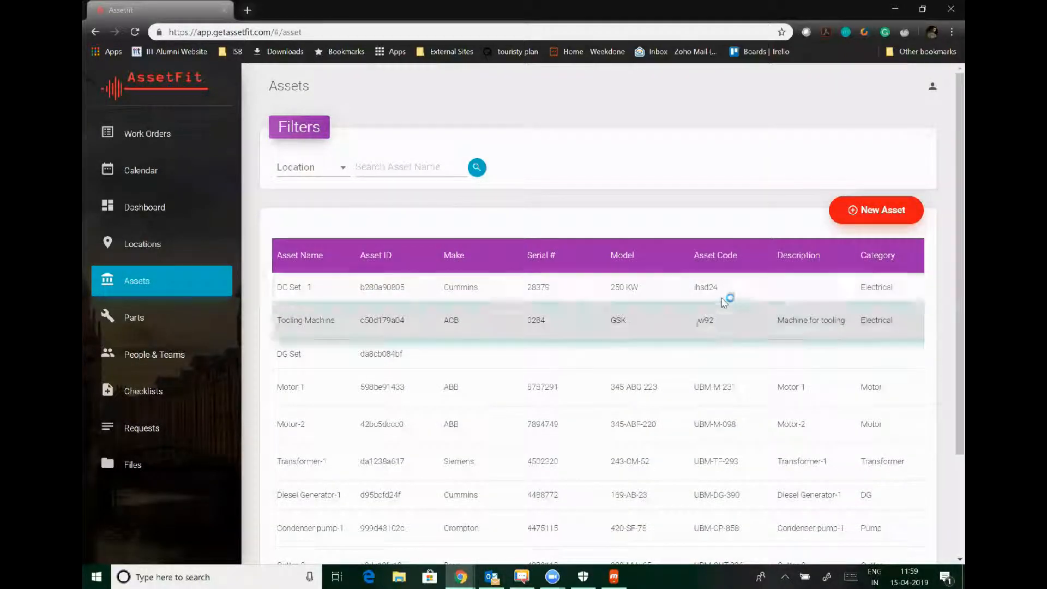
scroll(779, 289, right, 5)
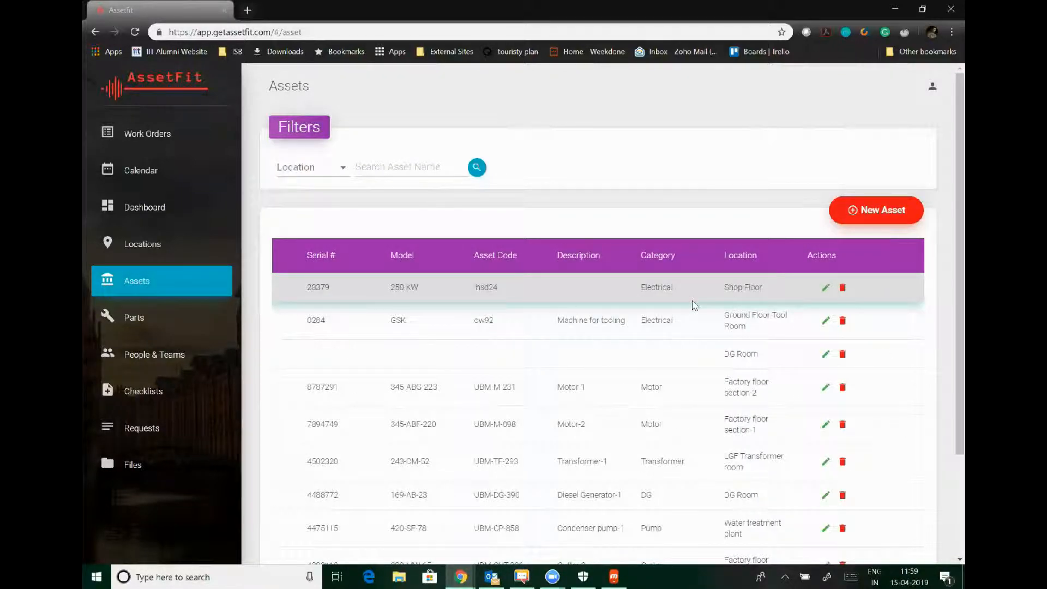
scroll(691, 303, left, 5)
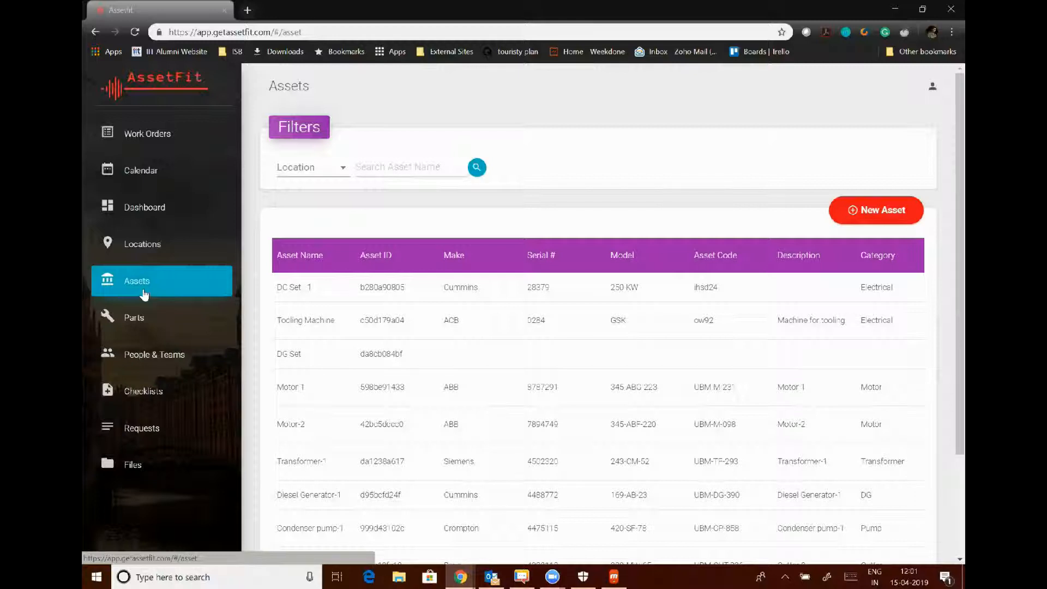
click(144, 368)
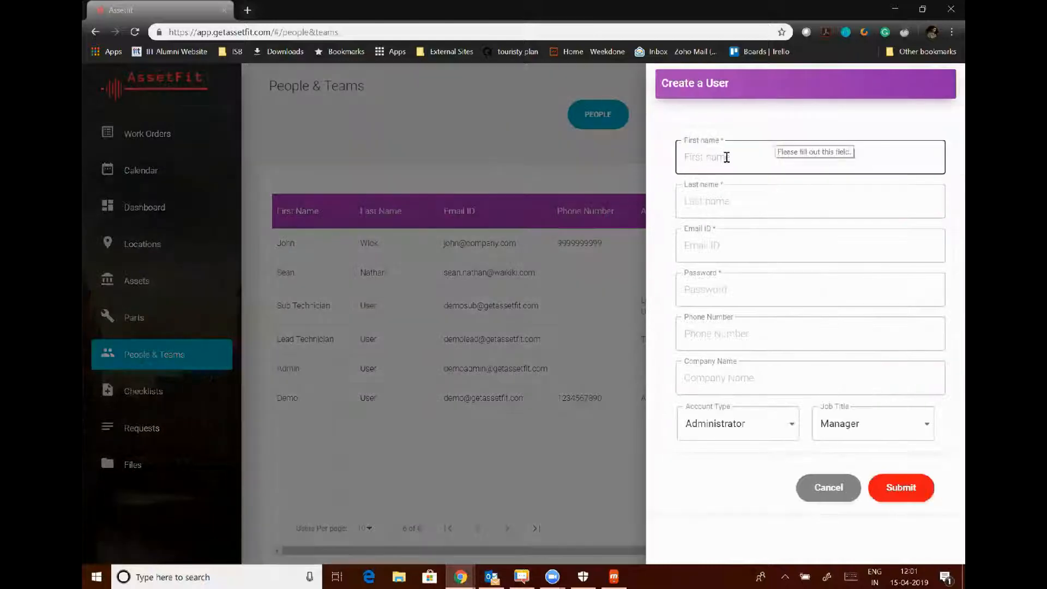
Enter the new user's first and last name, e-mail, password and company GOT.
click(727, 157)
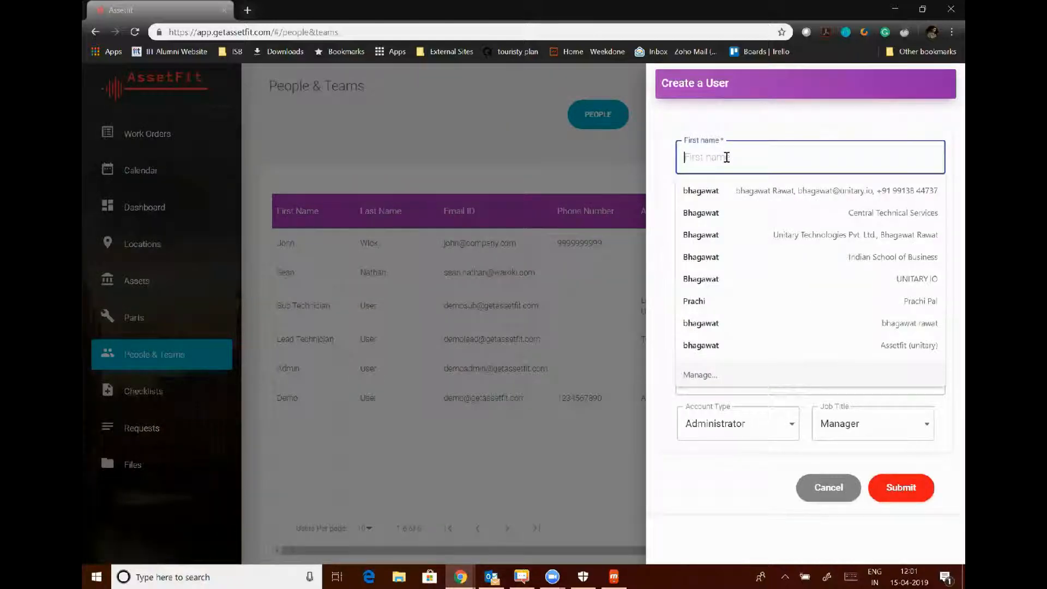
text(John)
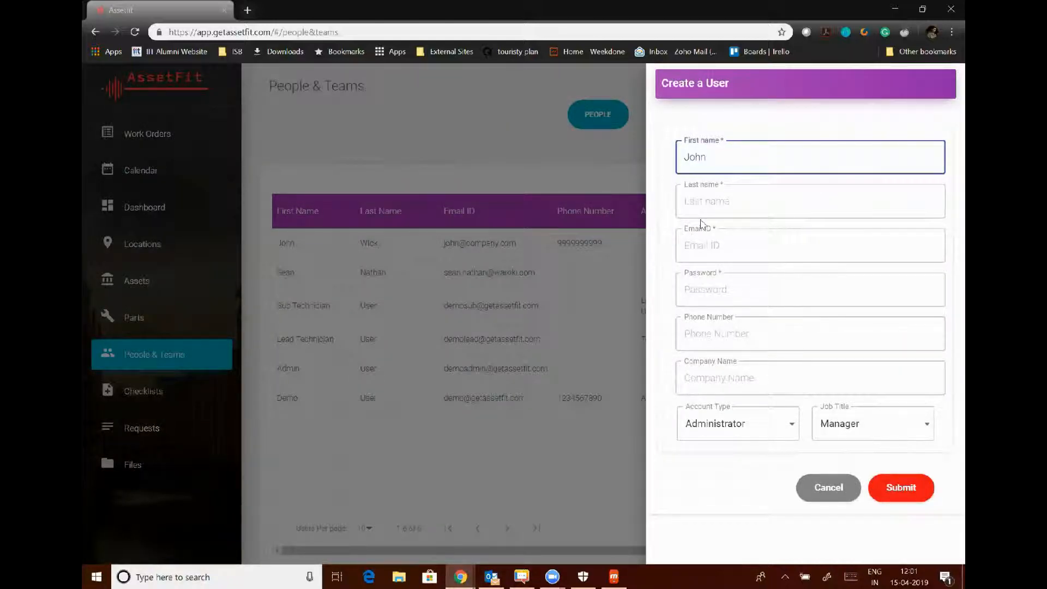
click(721, 205)
text(Snow)
click(712, 244)
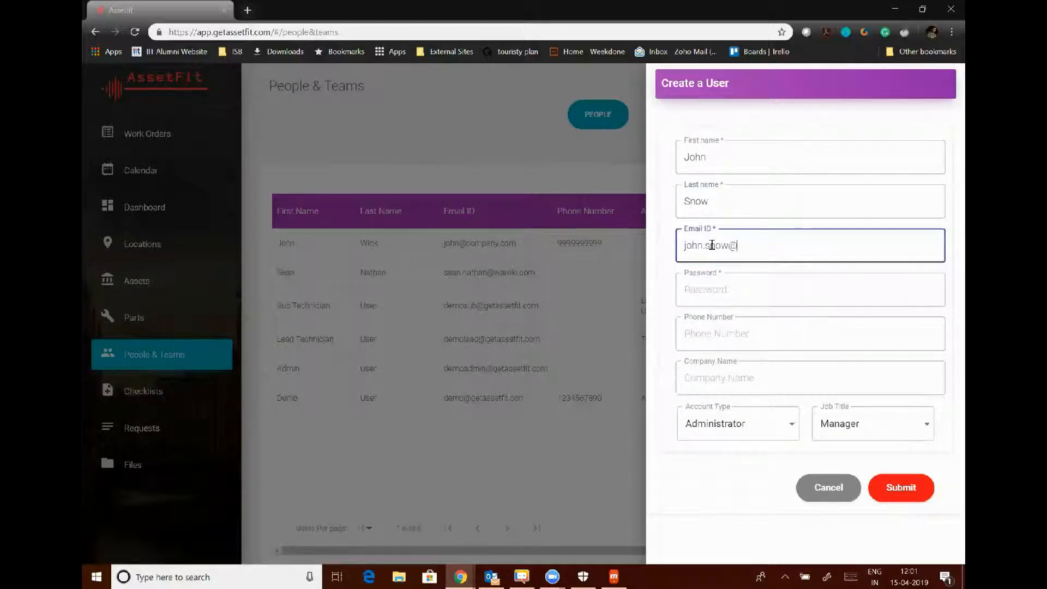
click(703, 290)
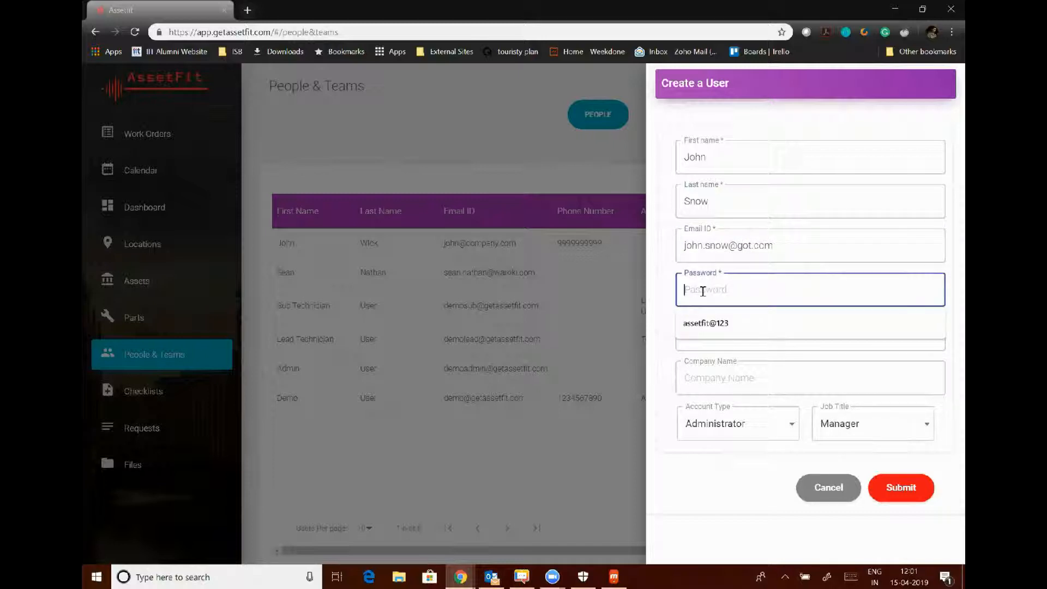
text(assetfit@123)
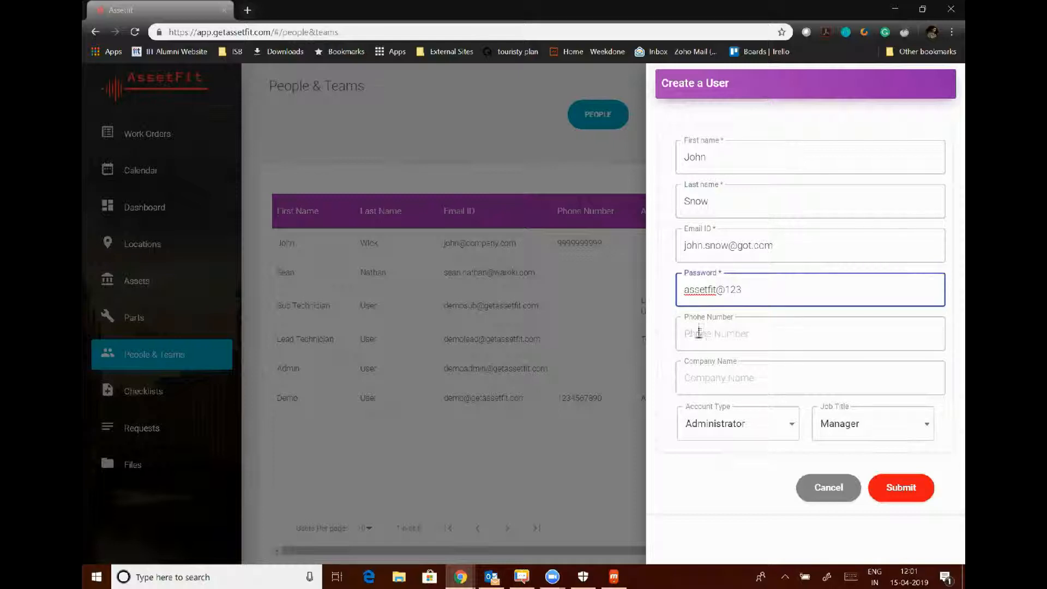
click(727, 371)
text(GOT)
Keep account type Administrator and job title Manager for the new user.
click(710, 427)
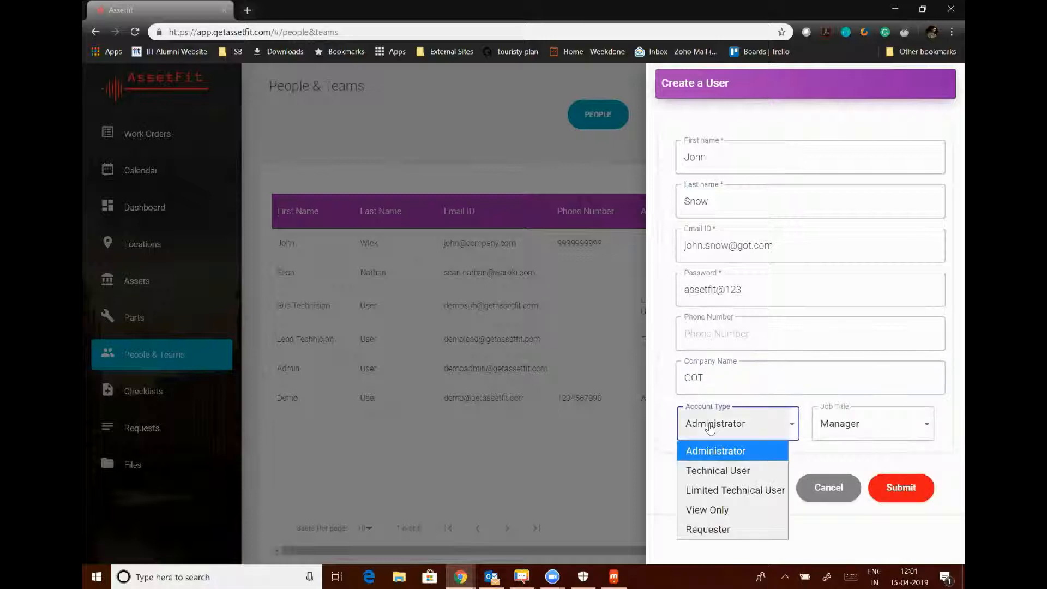
click(670, 426)
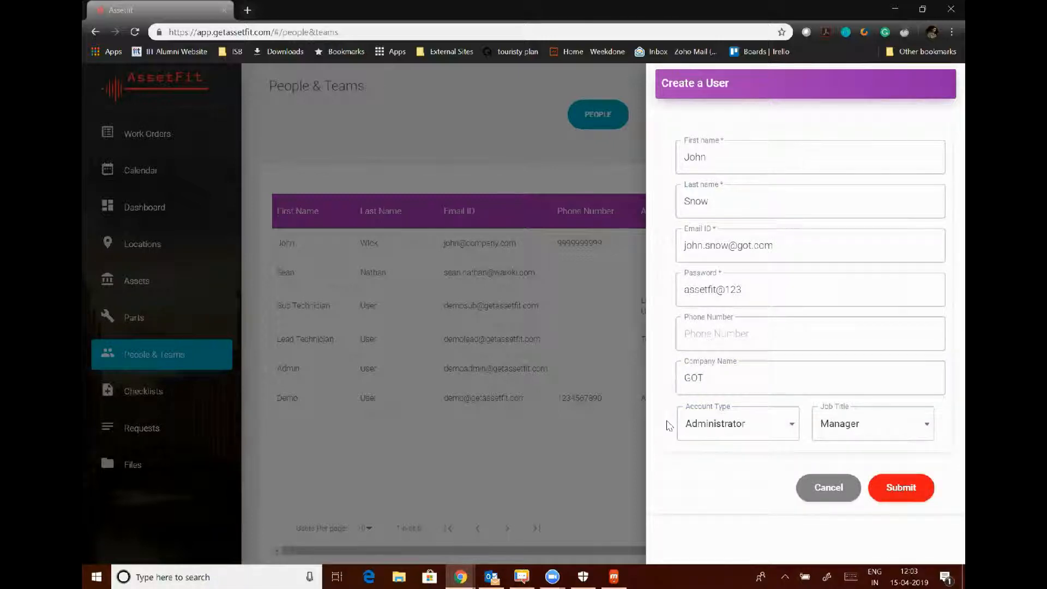
click(723, 429)
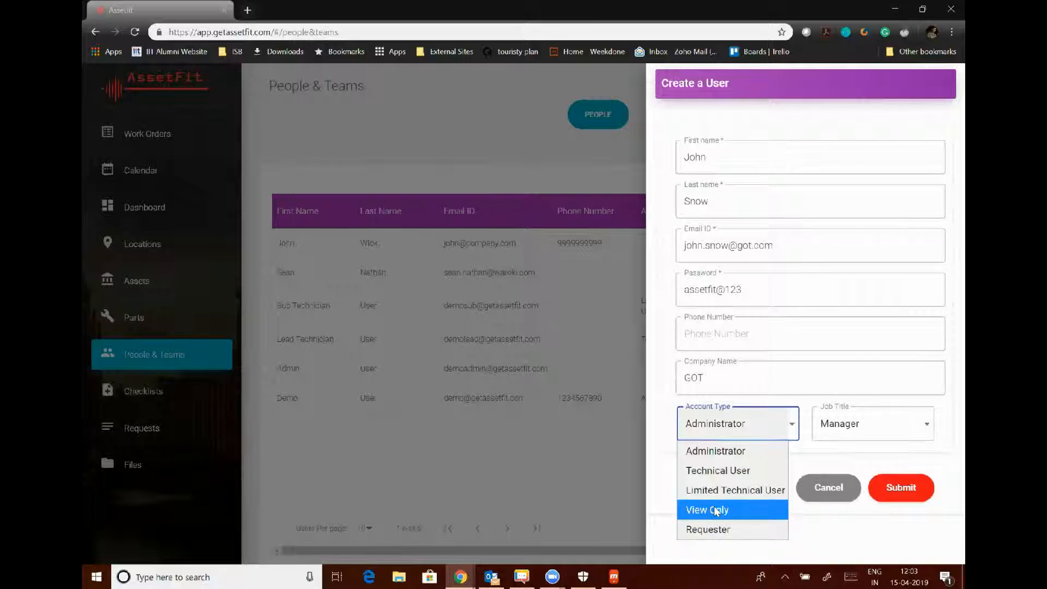
click(718, 450)
click(720, 437)
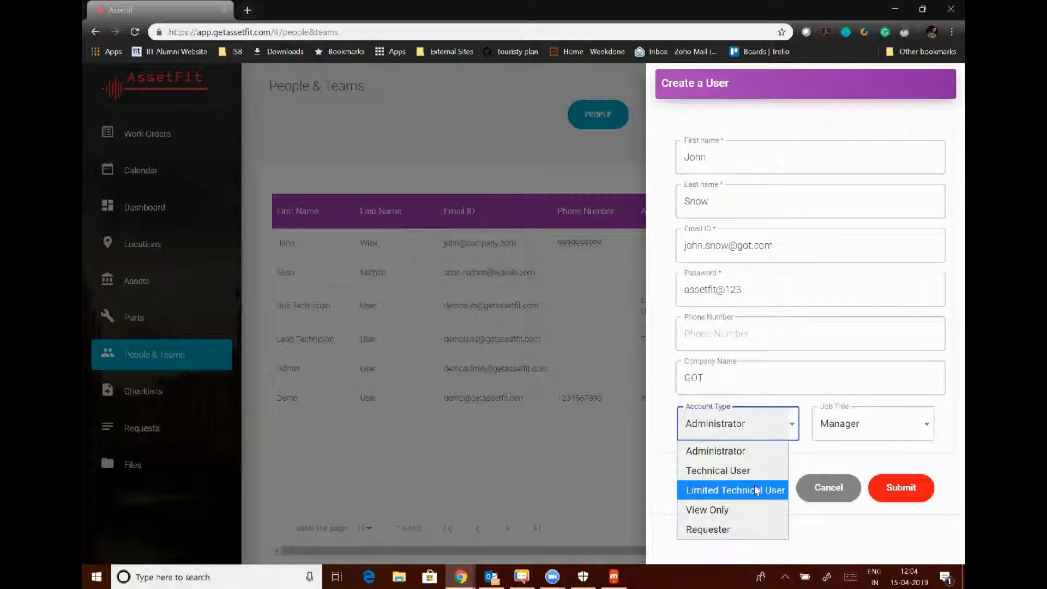
click(808, 451)
click(836, 436)
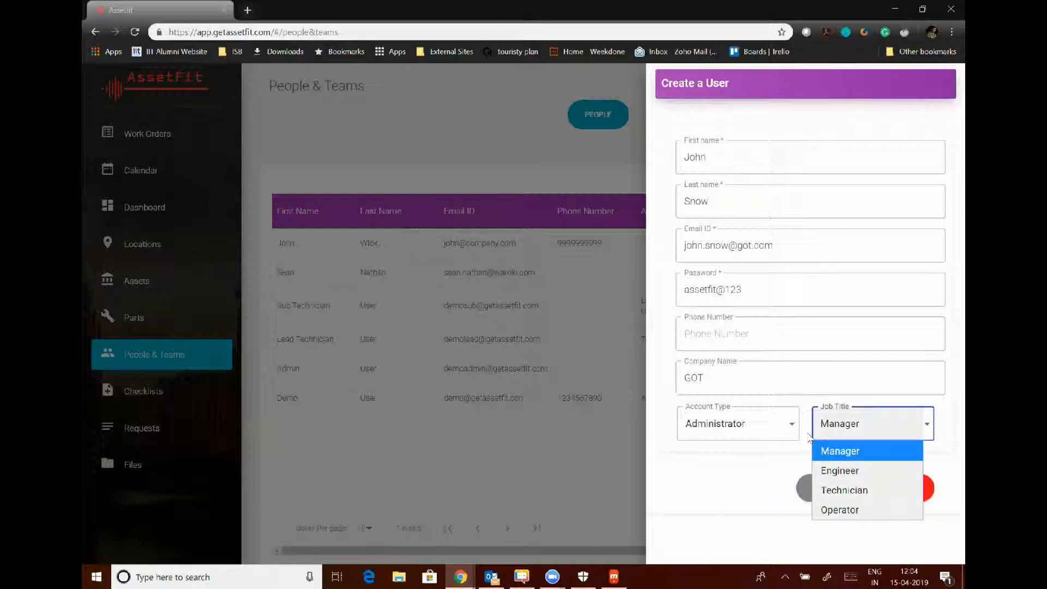
click(783, 457)
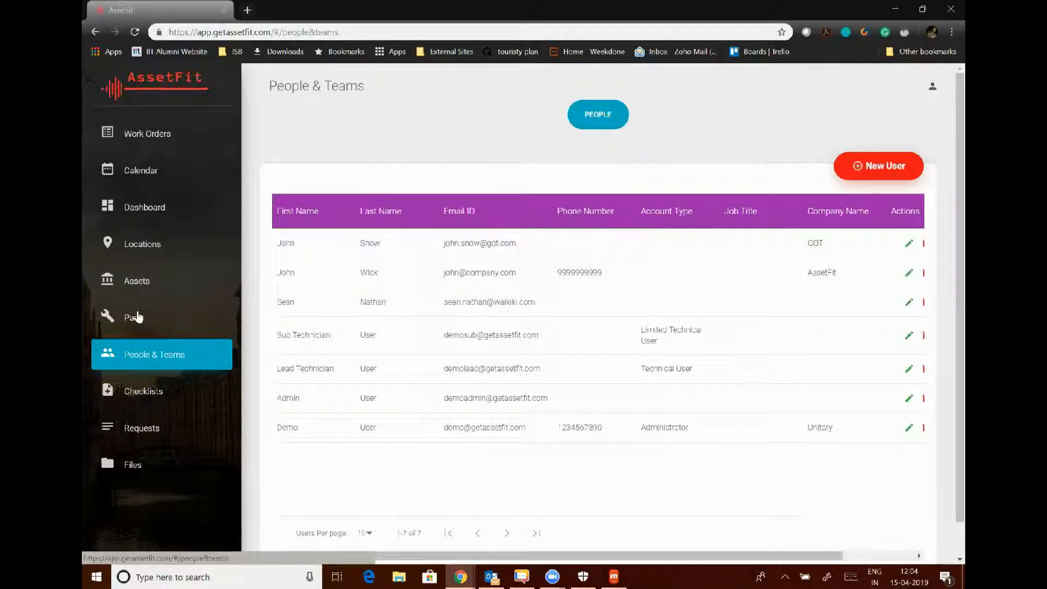
Pass through Work Orders and People & Teams, ending on the Parts inventory list.
click(152, 143)
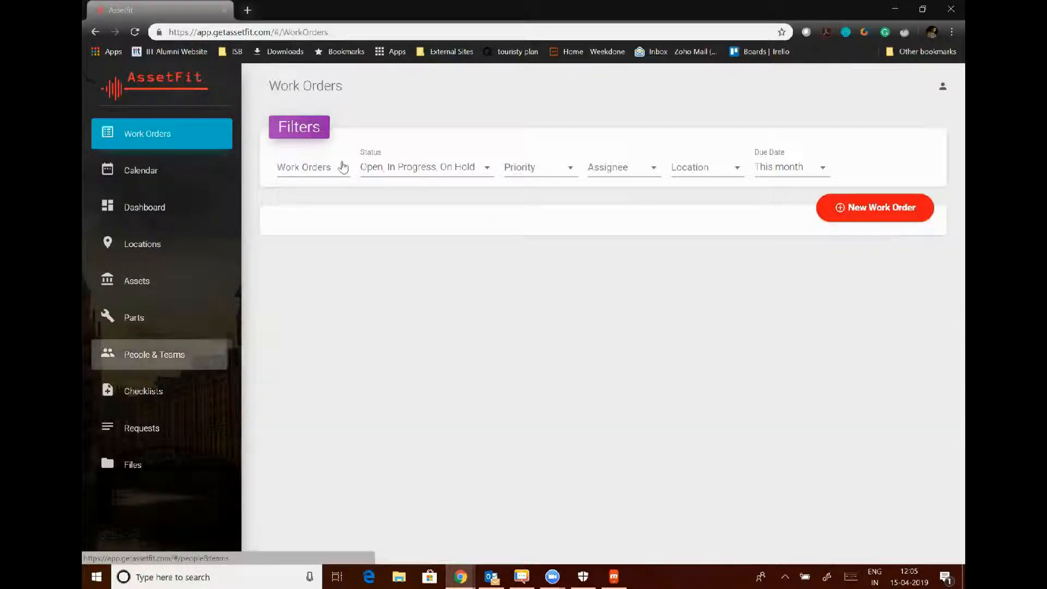
click(136, 355)
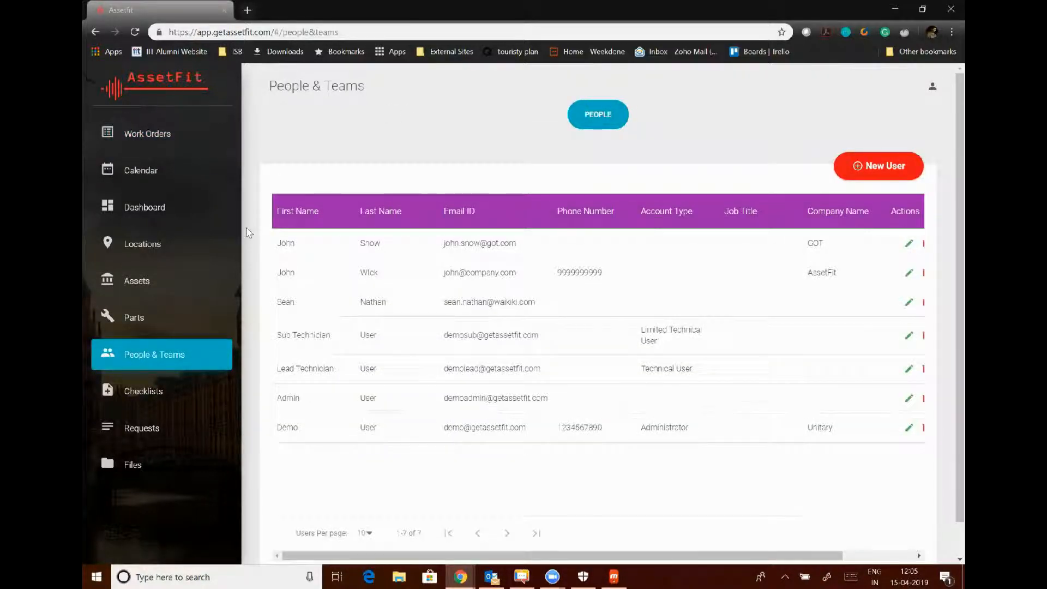
click(139, 321)
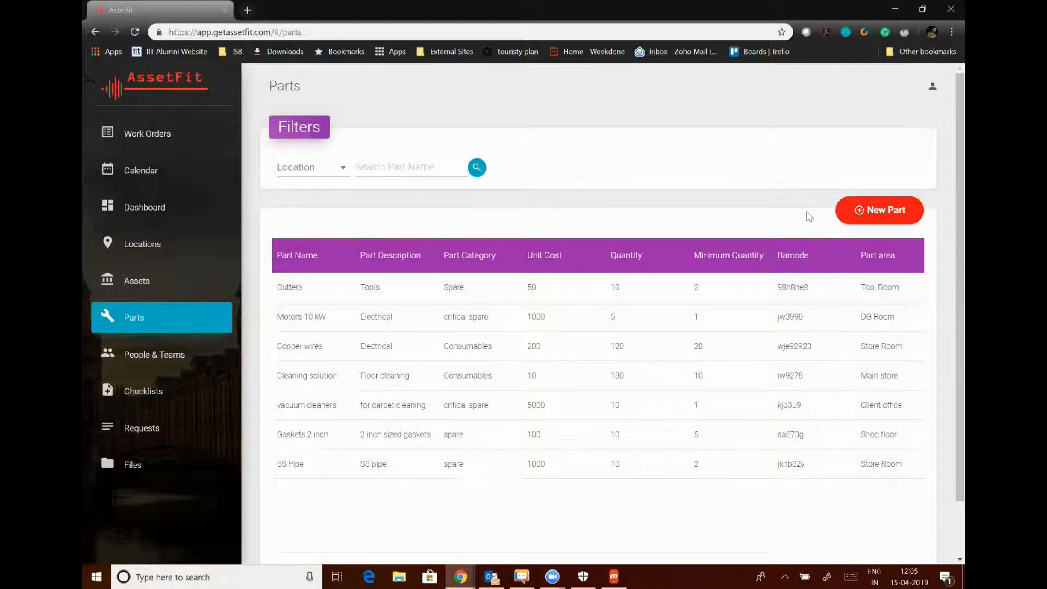
Start part 'Gaskets for 4 inch pipe': category Plumbing, cost 5, quantity 25, minimum 5.
click(868, 220)
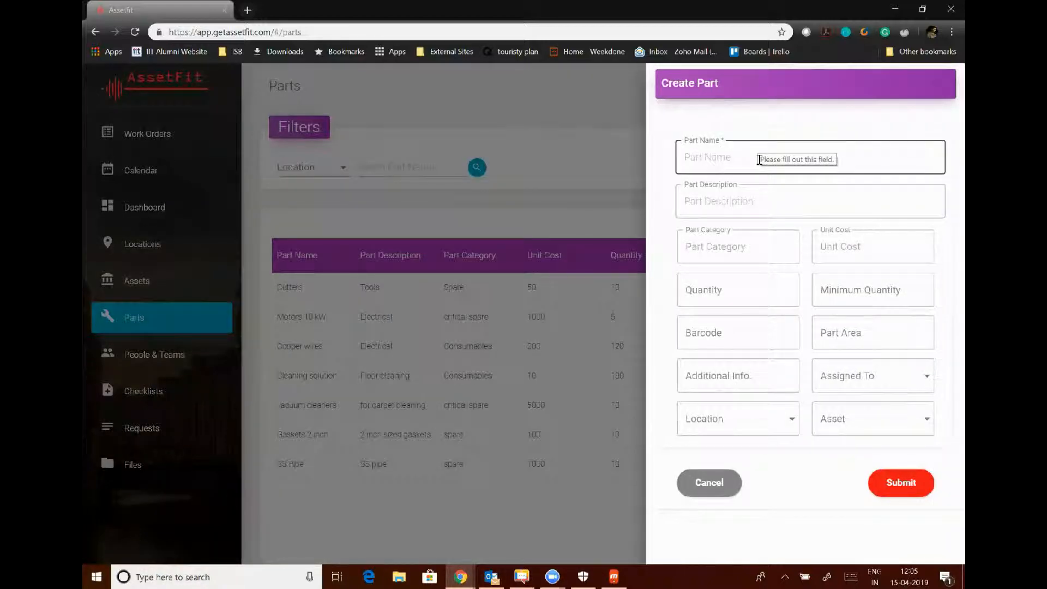
click(759, 159)
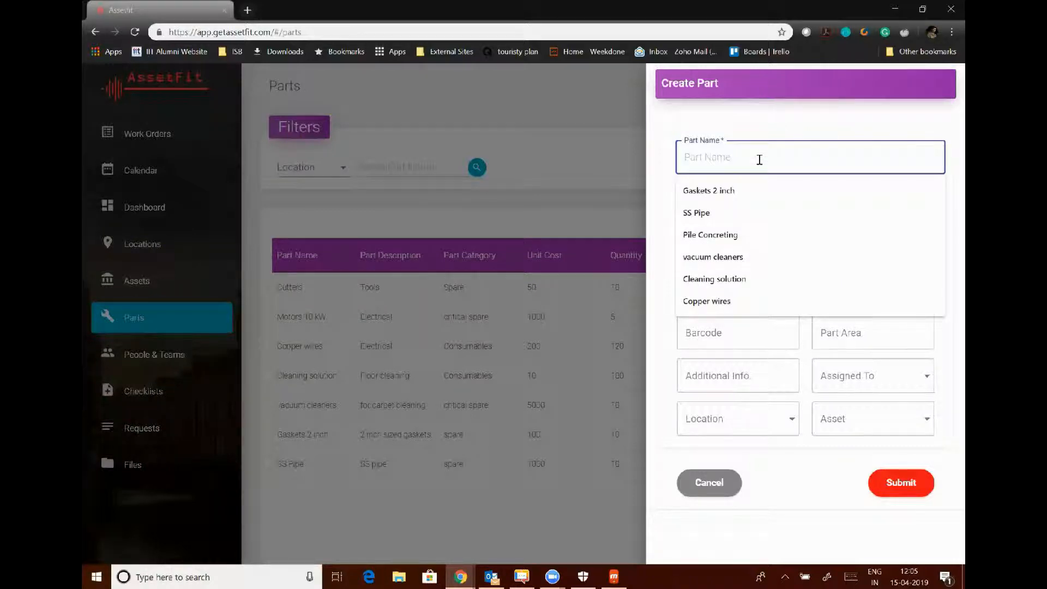
text(Gaskets )
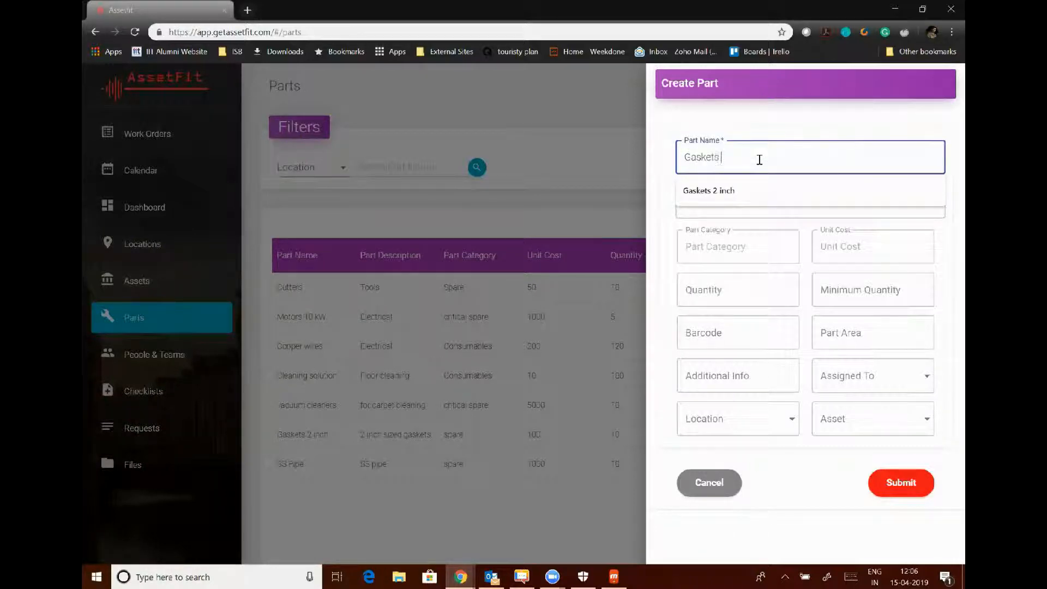
text(for 4 inc)
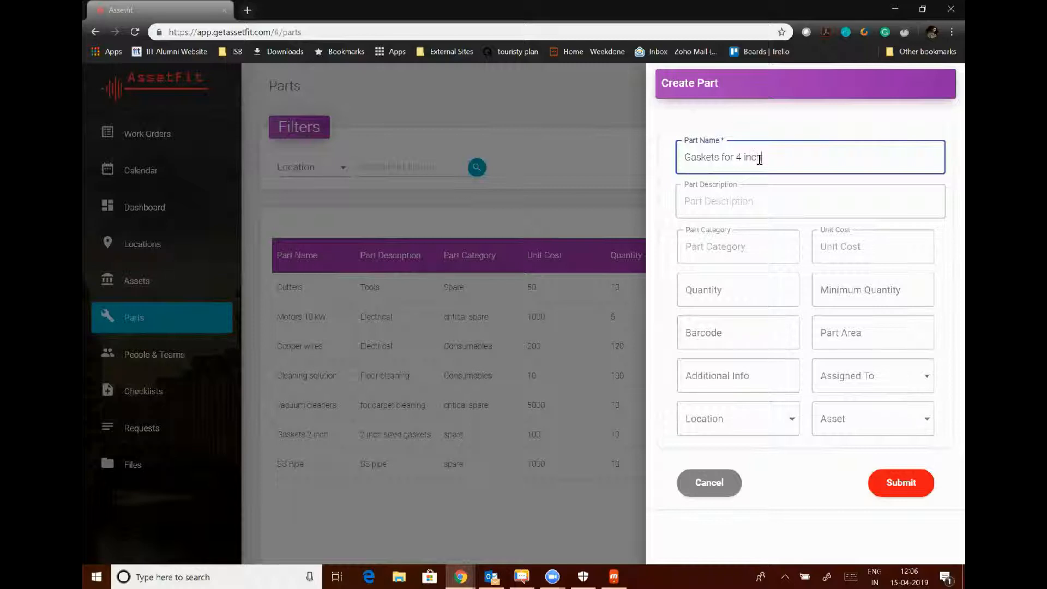
text(h pipe)
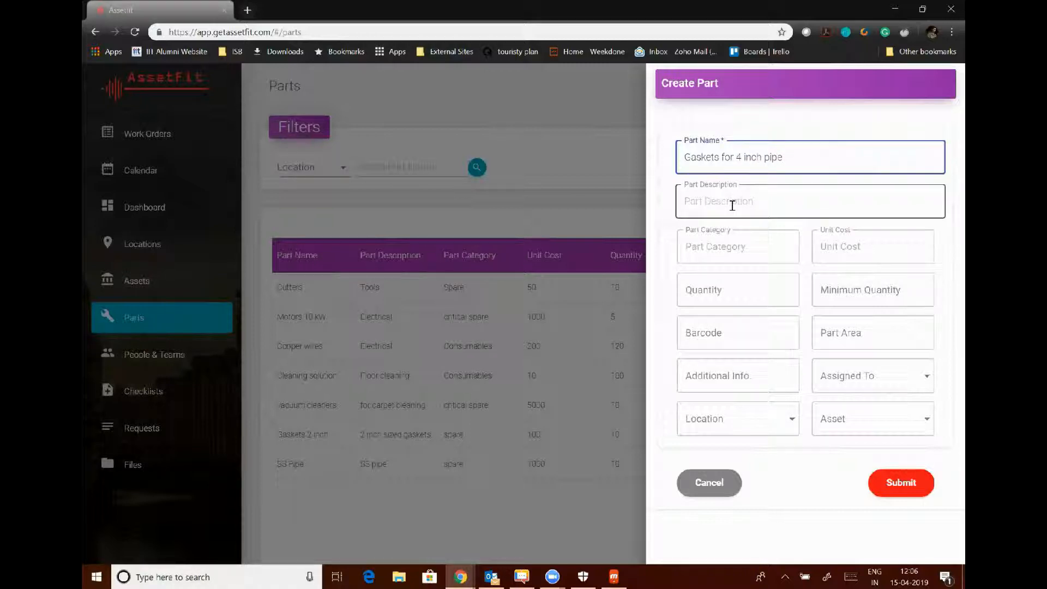
click(746, 254)
text(Pl)
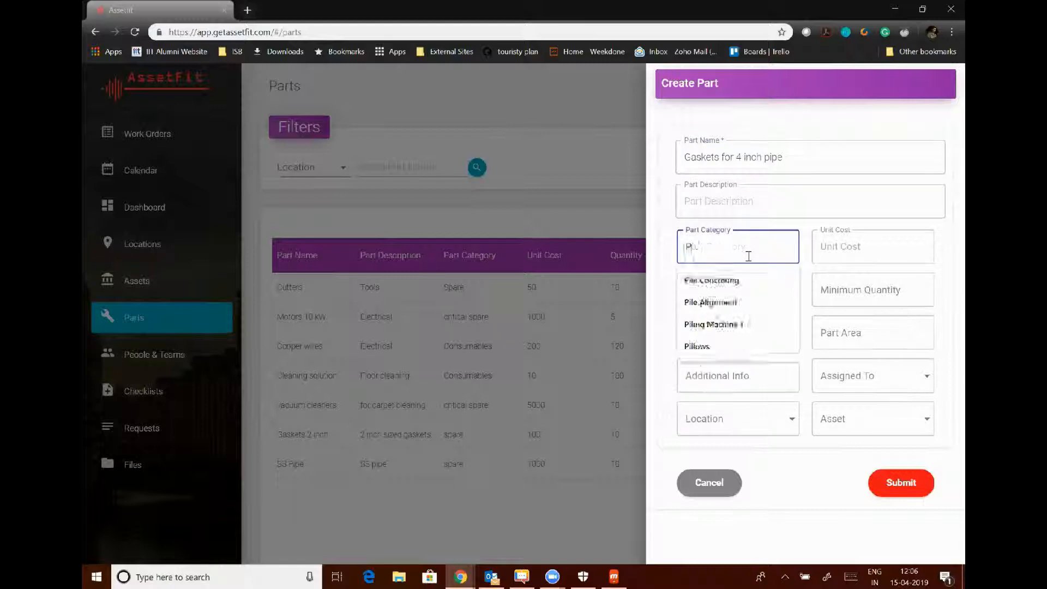
text(umbing)
click(829, 247)
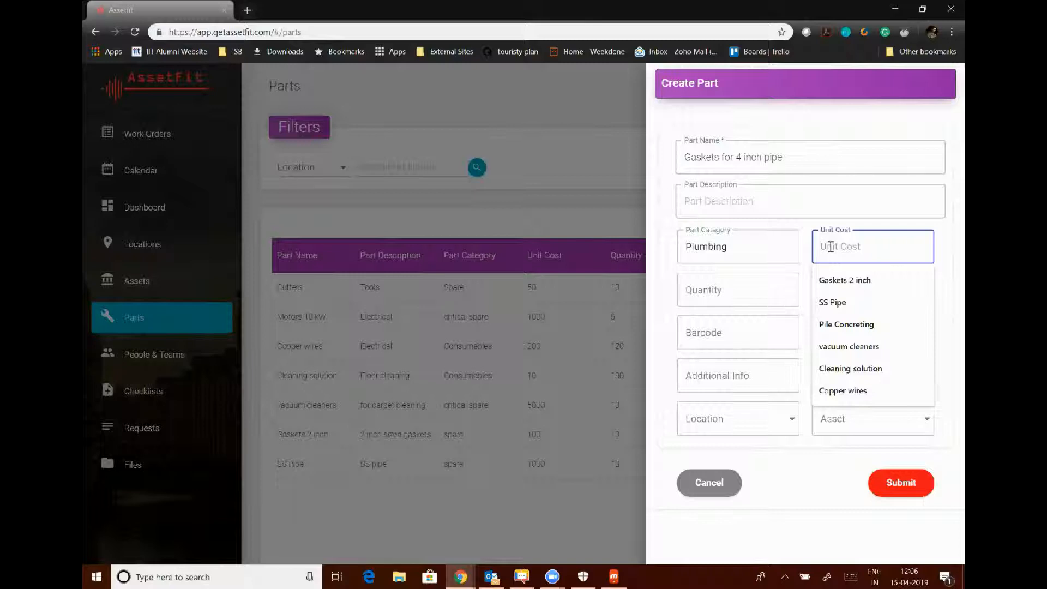
text(5)
click(708, 287)
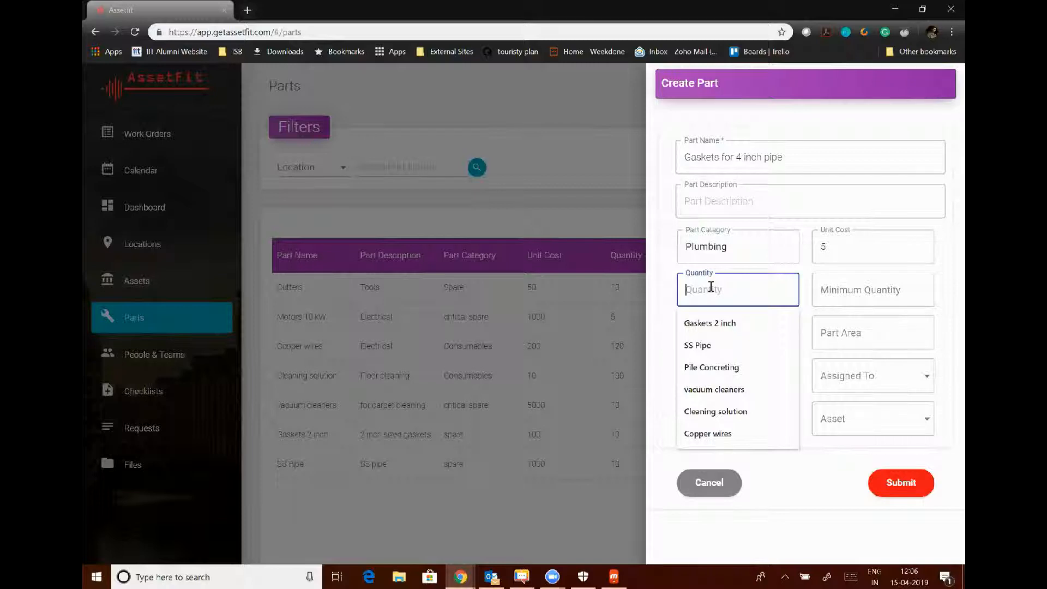
text(25)
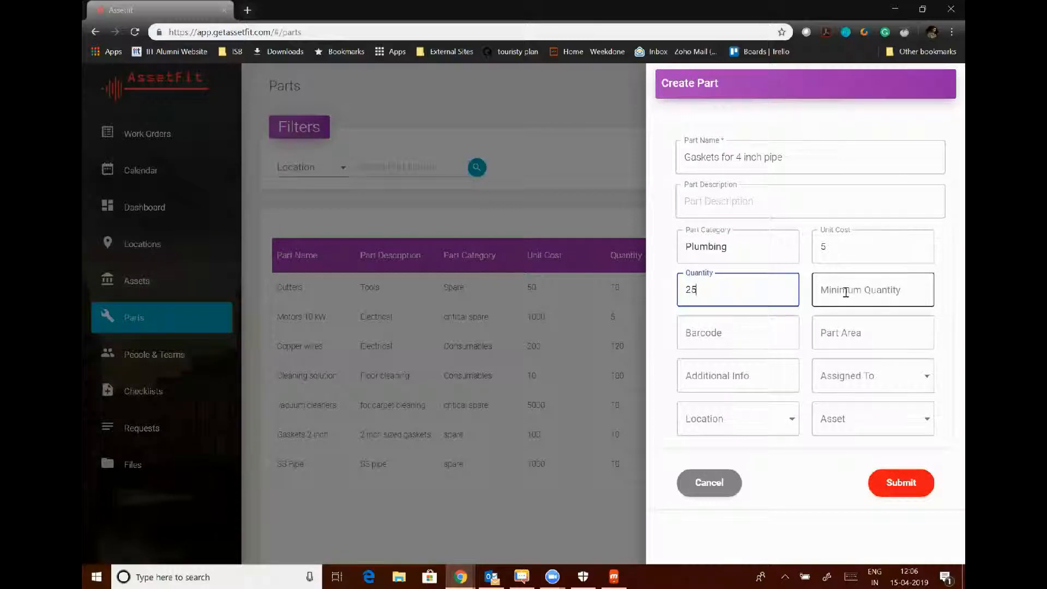
text(5)
key(BackSpace)
click(884, 285)
text(5)
Keep the default assignee, set location Shop Floor and asset Cooling Tower-1, and save the part.
click(872, 376)
click(848, 521)
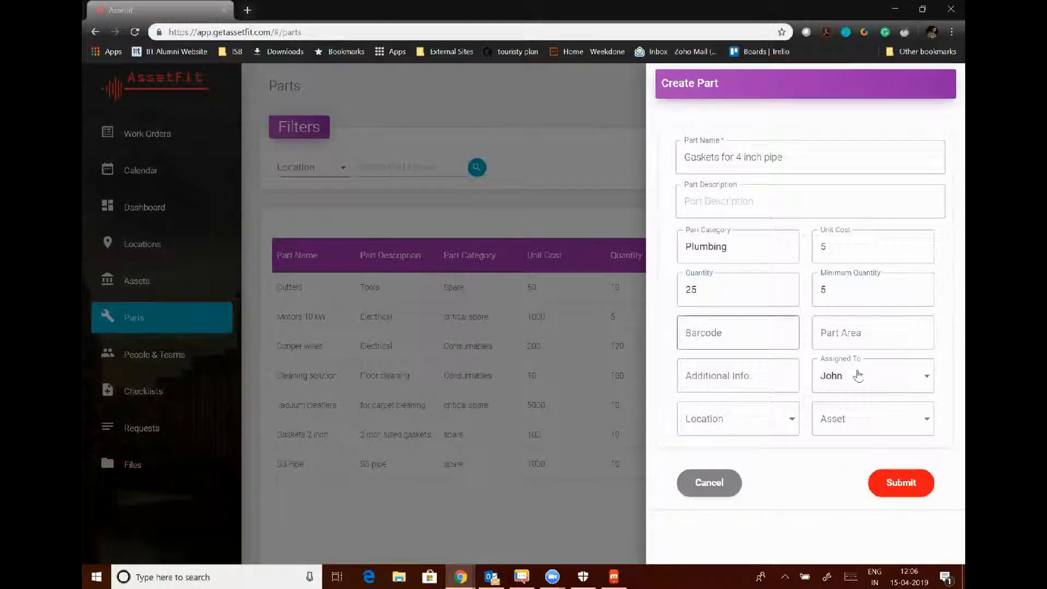
click(848, 388)
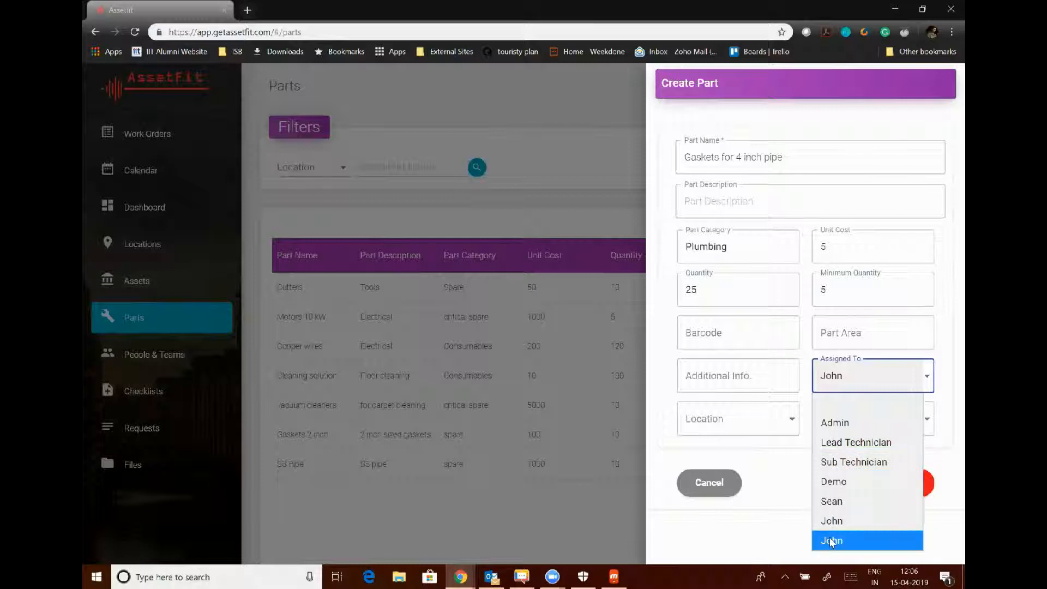
click(828, 541)
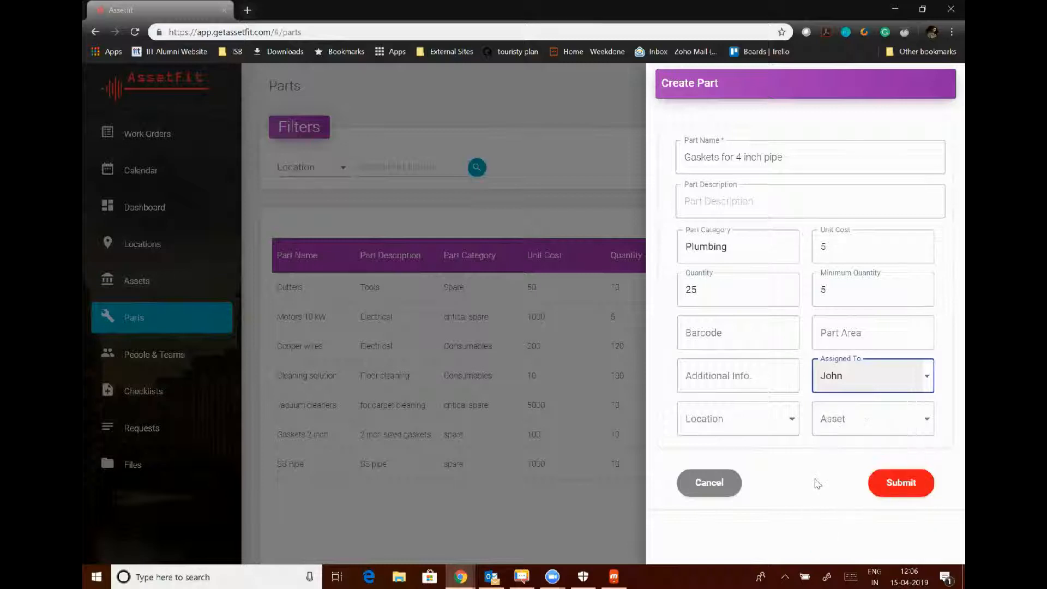
click(751, 419)
click(743, 390)
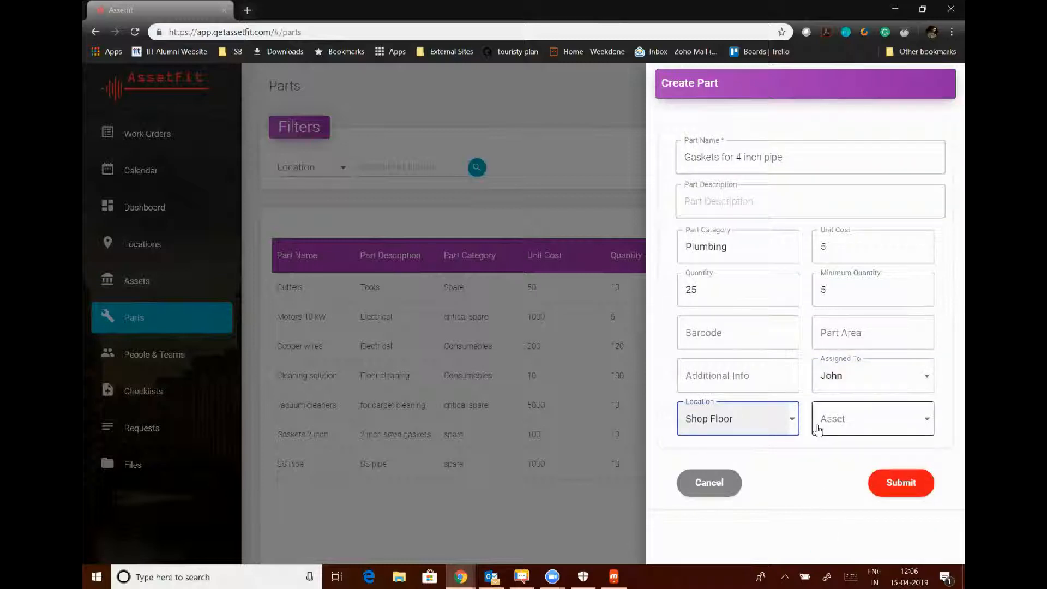
click(819, 421)
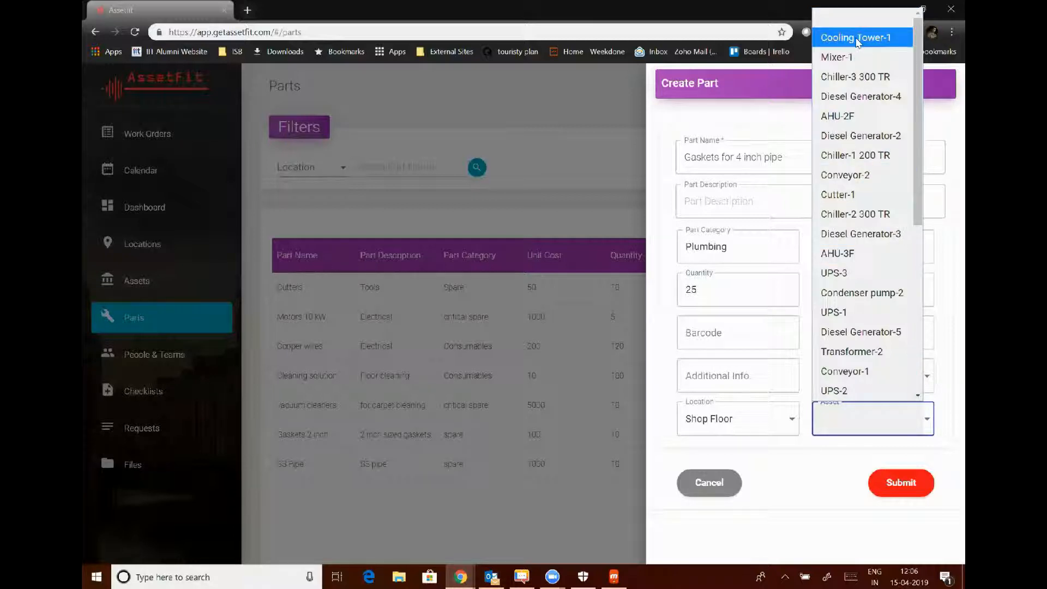
click(864, 37)
click(894, 489)
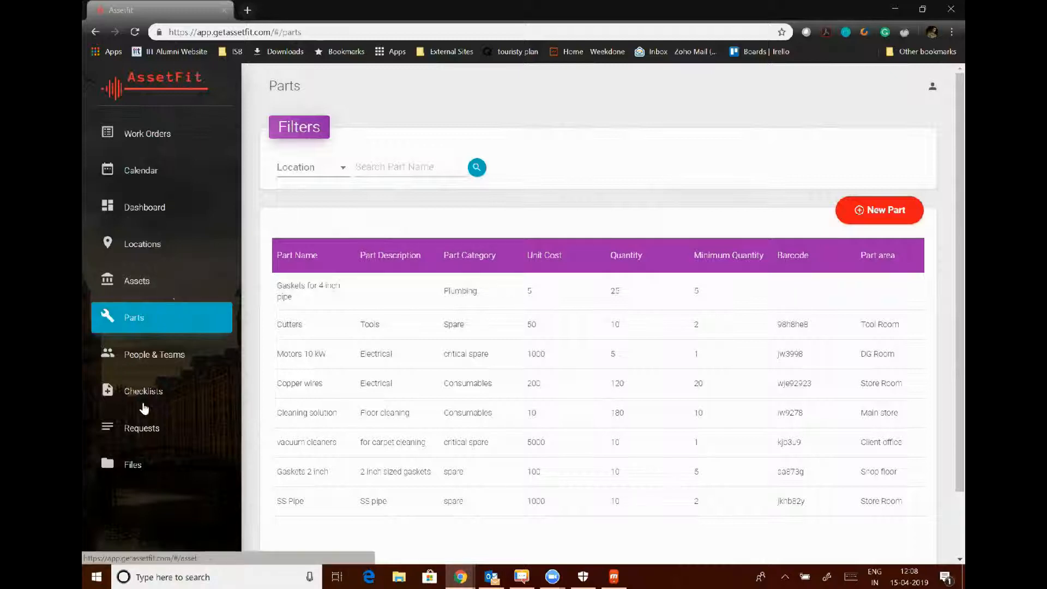
Switch to the Requests list and launch the Create Request form.
click(143, 428)
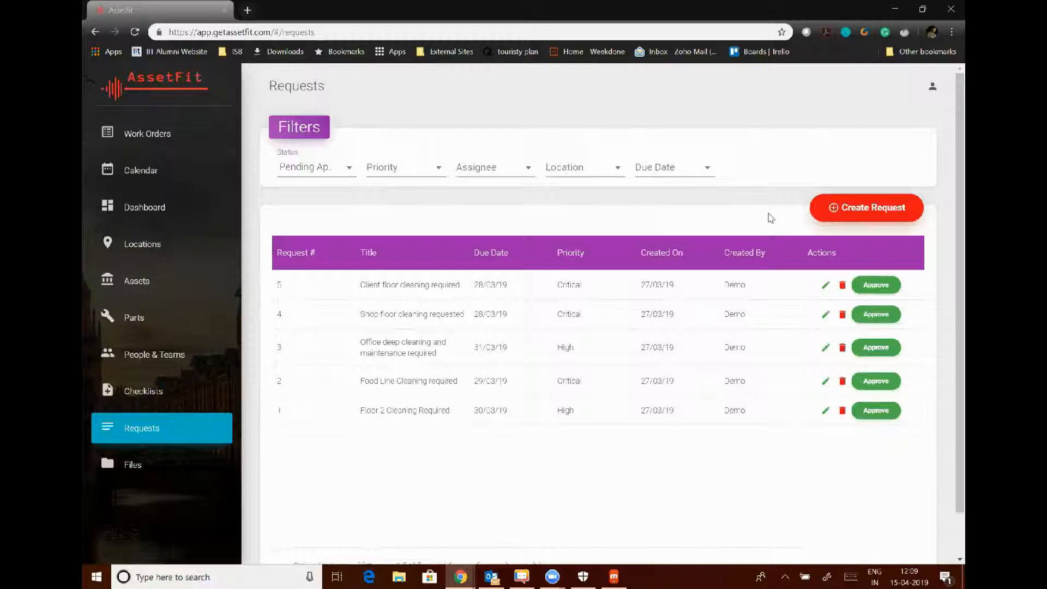
click(864, 215)
click(864, 215)
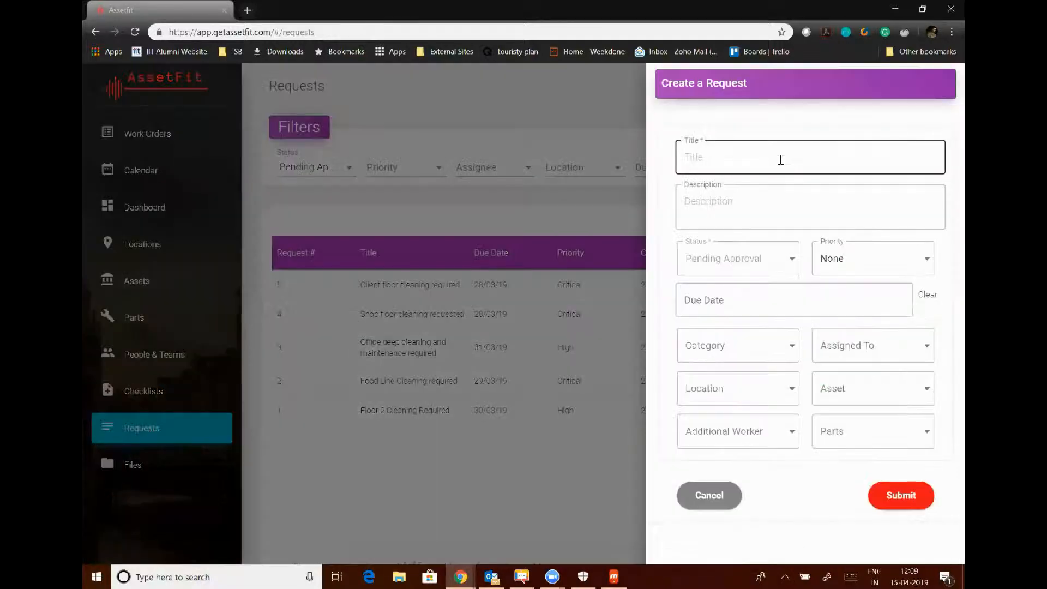
Submit a request titled 'Pipe Leakage and change of Pipe' with High priority, due April 17.
click(781, 160)
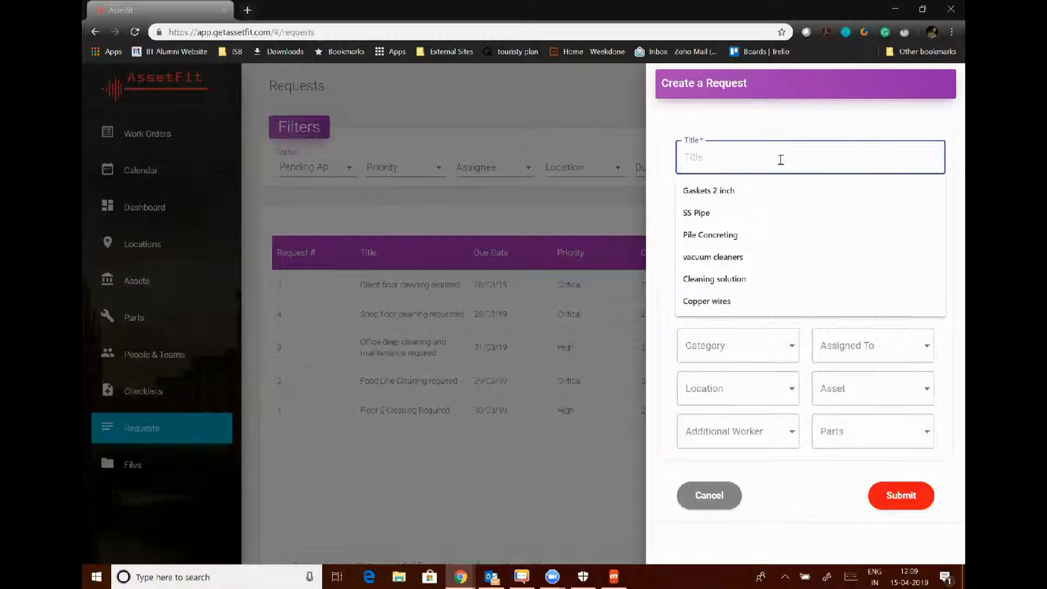
text(Pip)
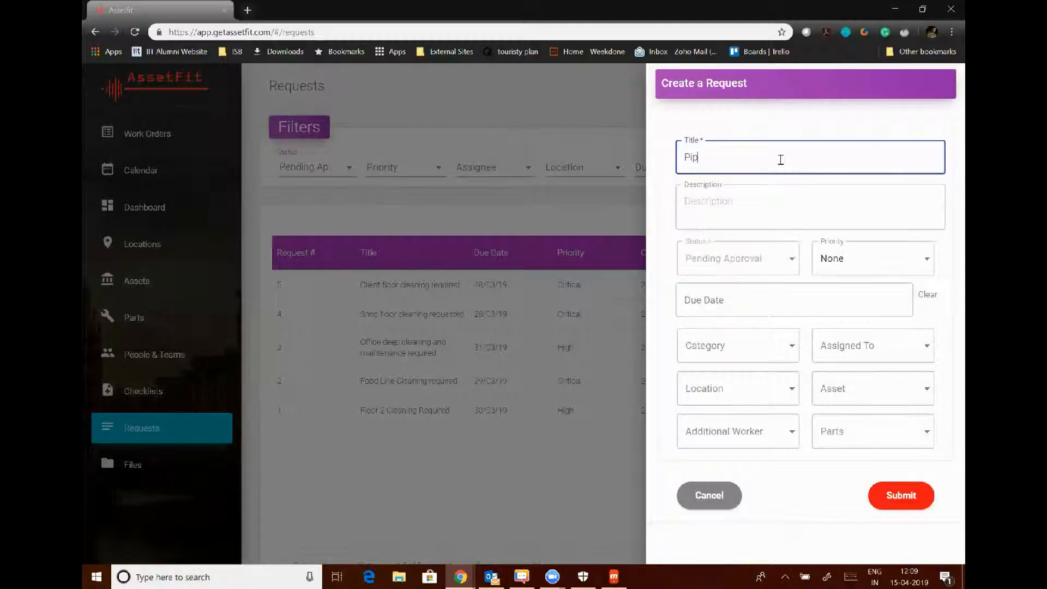
text(e Leakage and change of Pipe)
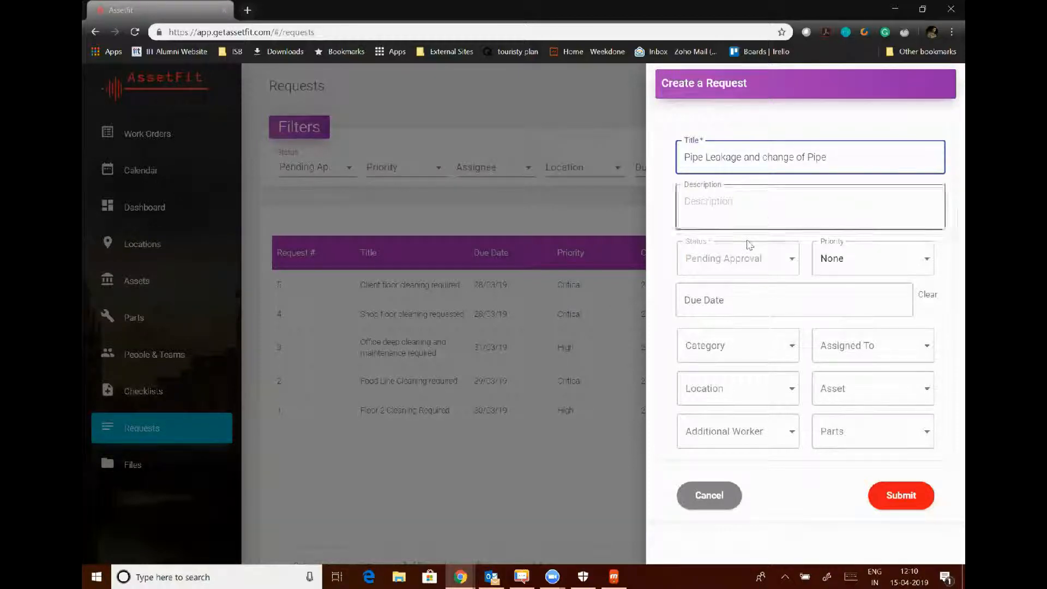
click(864, 263)
click(831, 344)
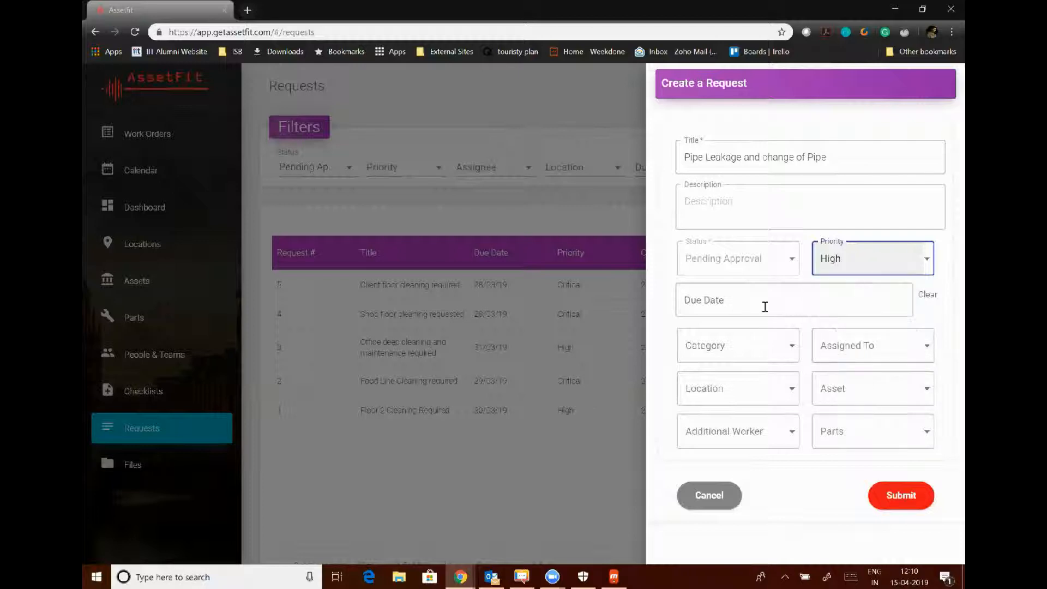
click(731, 300)
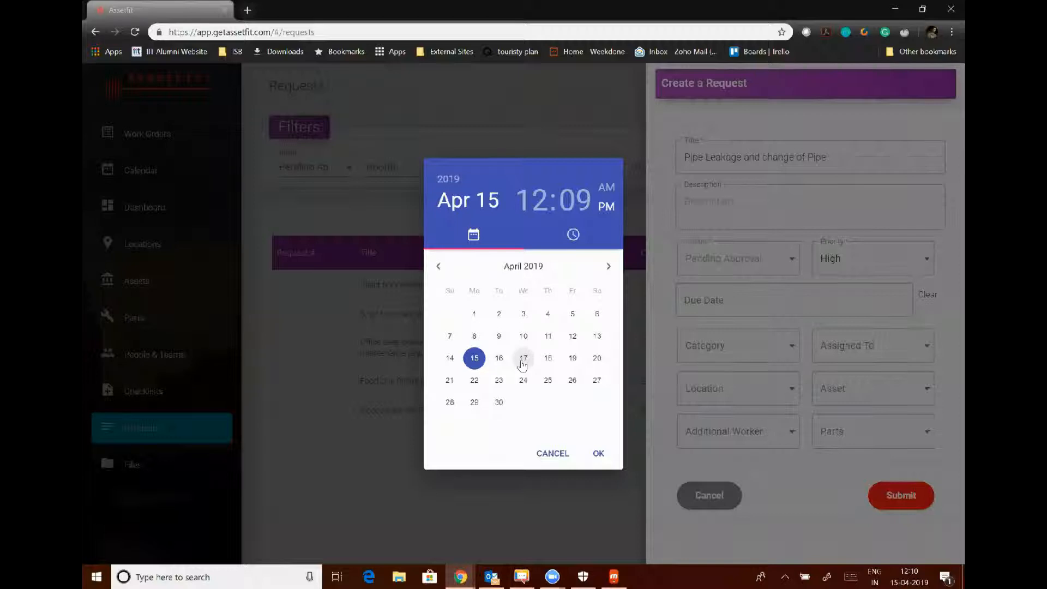
click(523, 359)
click(599, 454)
click(884, 498)
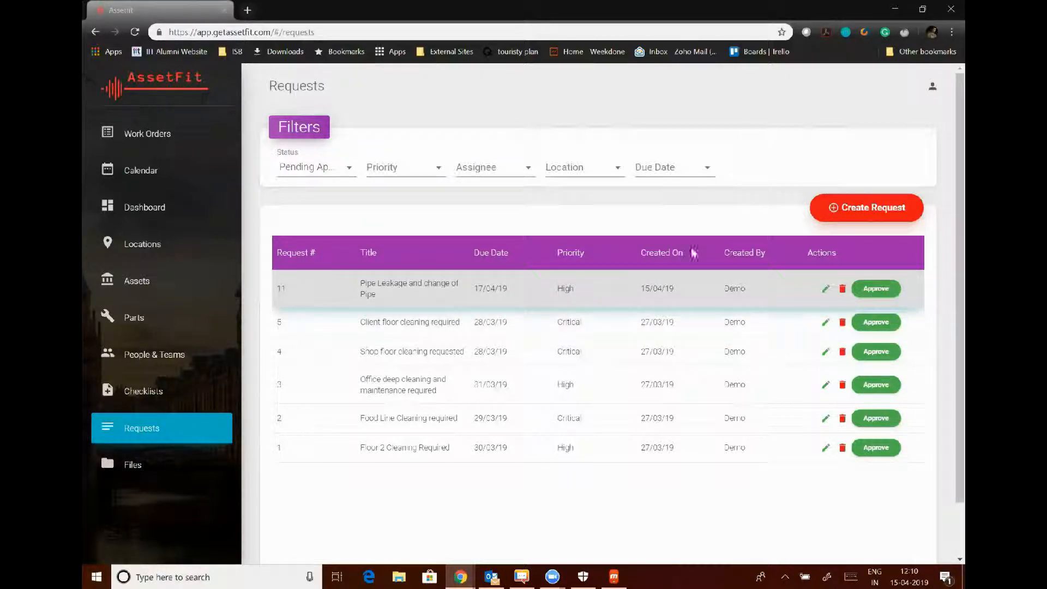
Approve request #11 into a work order and view the Work Orders list.
click(867, 289)
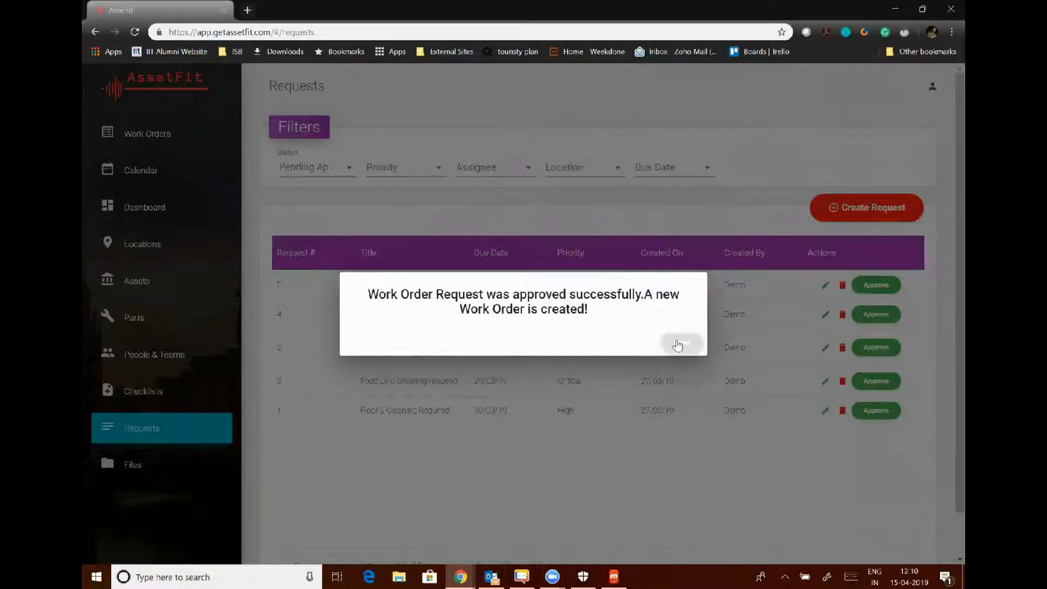
click(677, 346)
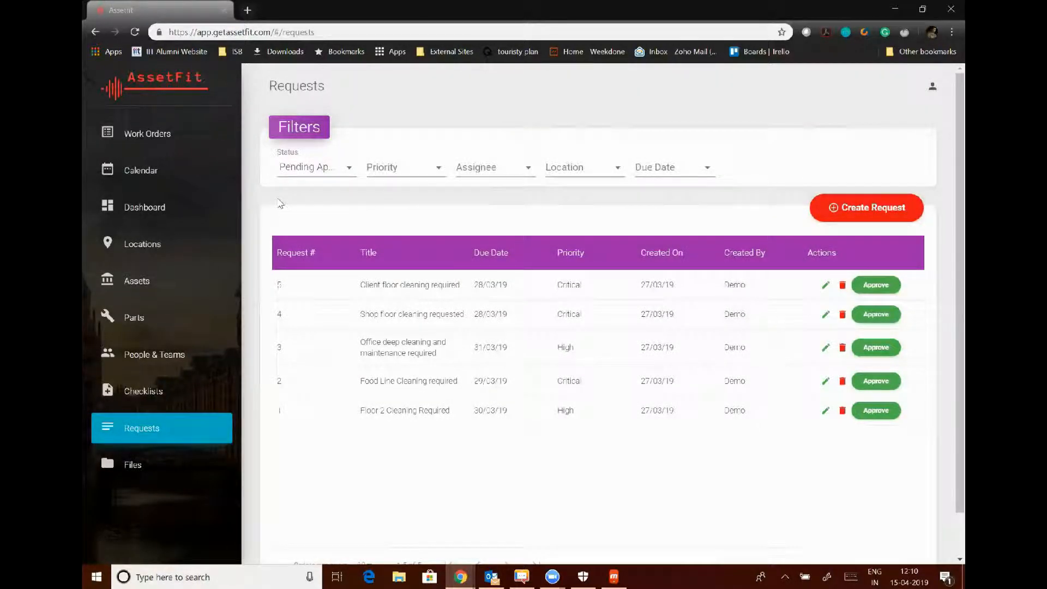
click(165, 134)
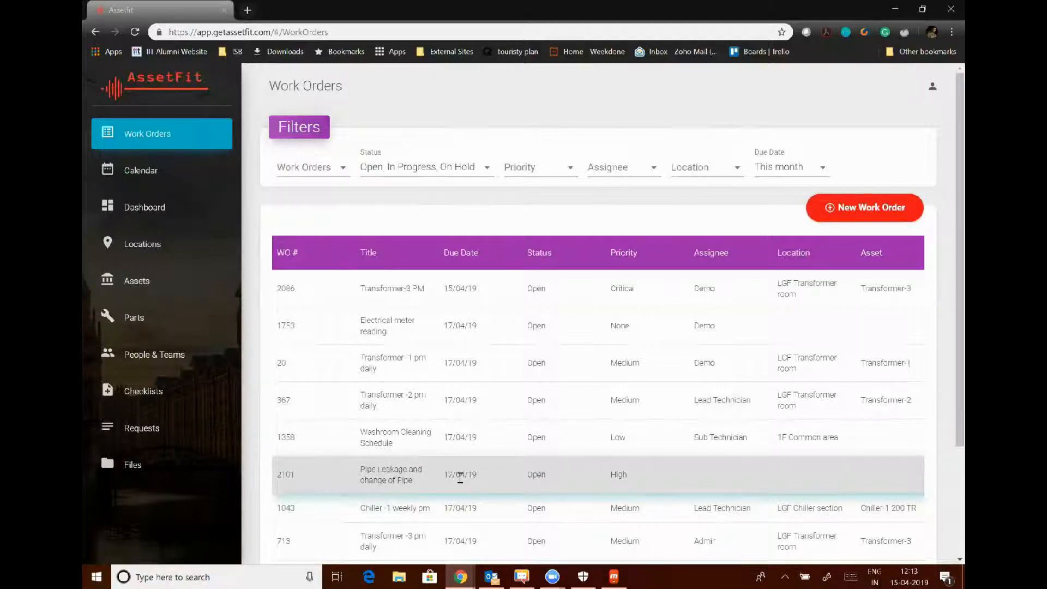
Give work order 2101 description 'Go to Floor 3', category Damage and estimated duration 1.
scroll(613, 468, right, 3)
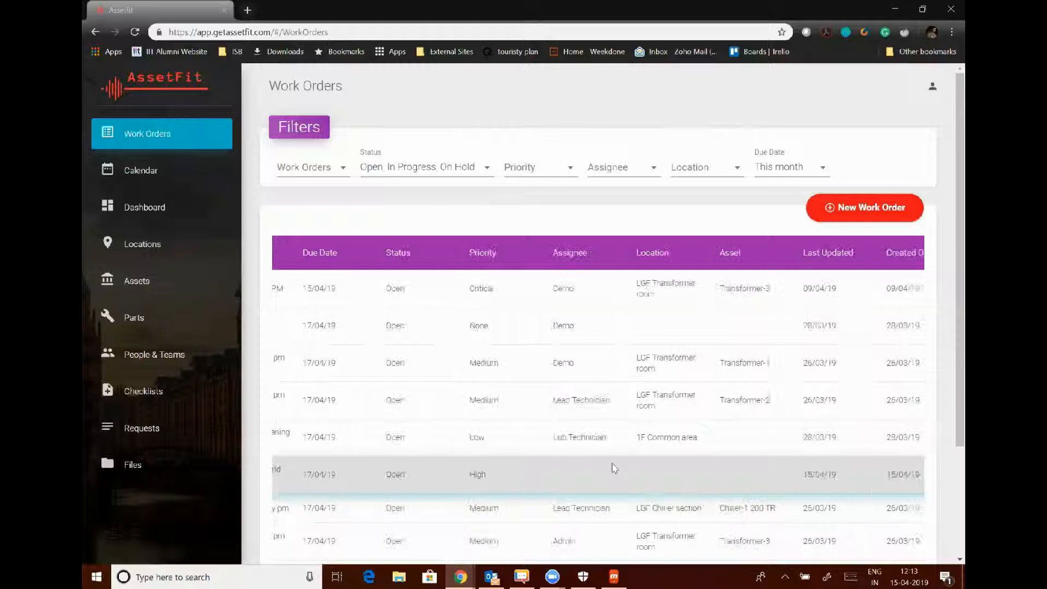
scroll(614, 468, right, 3)
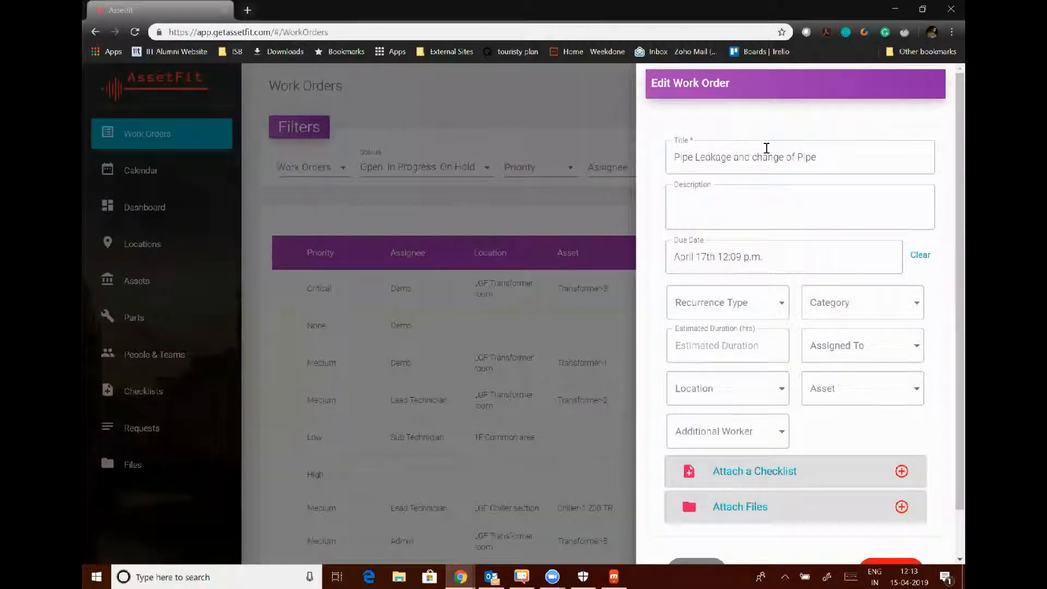
click(703, 213)
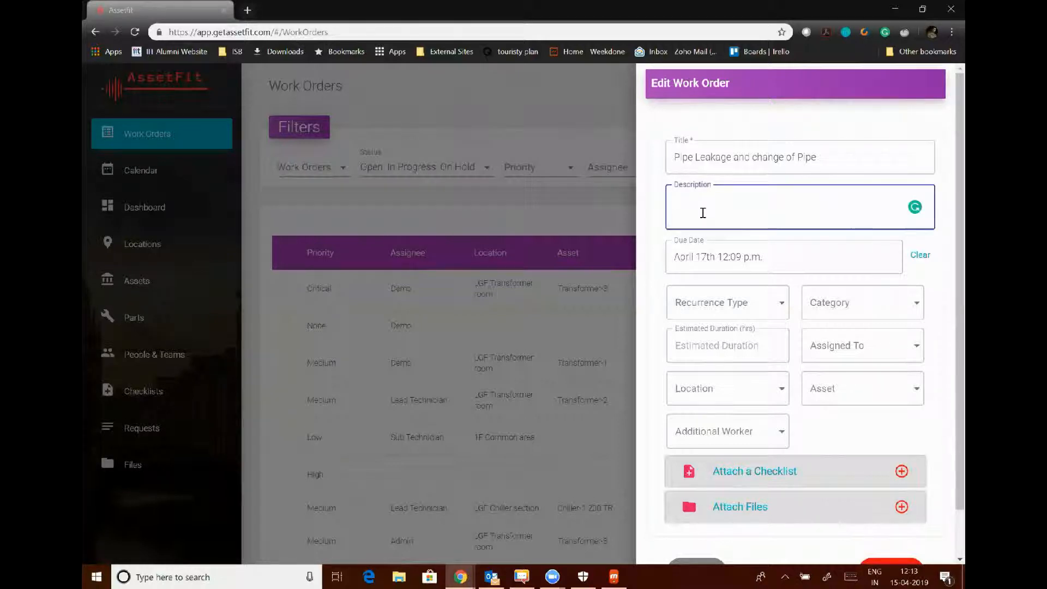
text(Go to Floor 3)
click(826, 312)
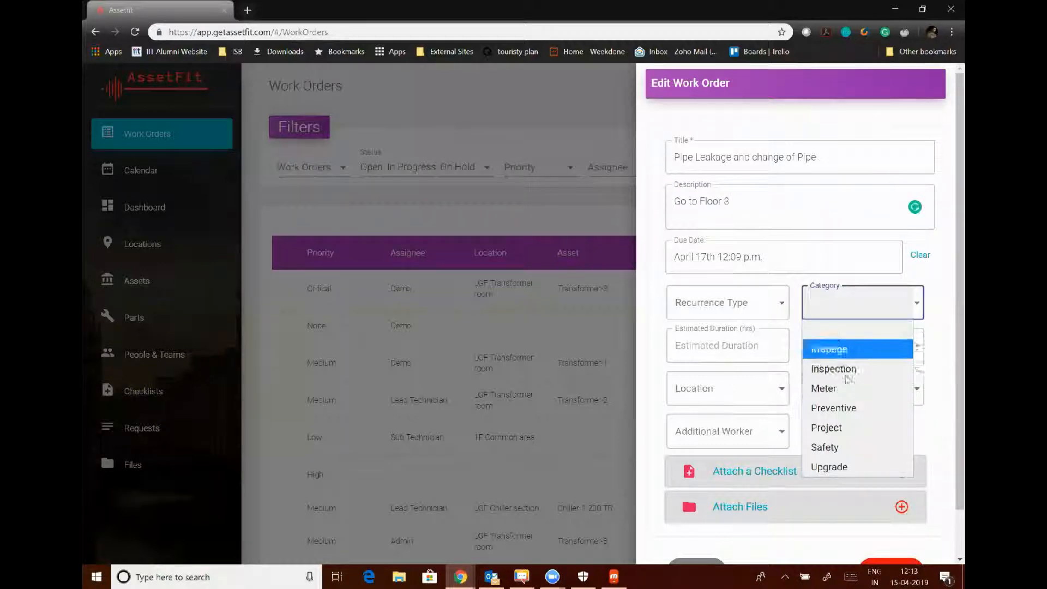
click(841, 356)
click(736, 342)
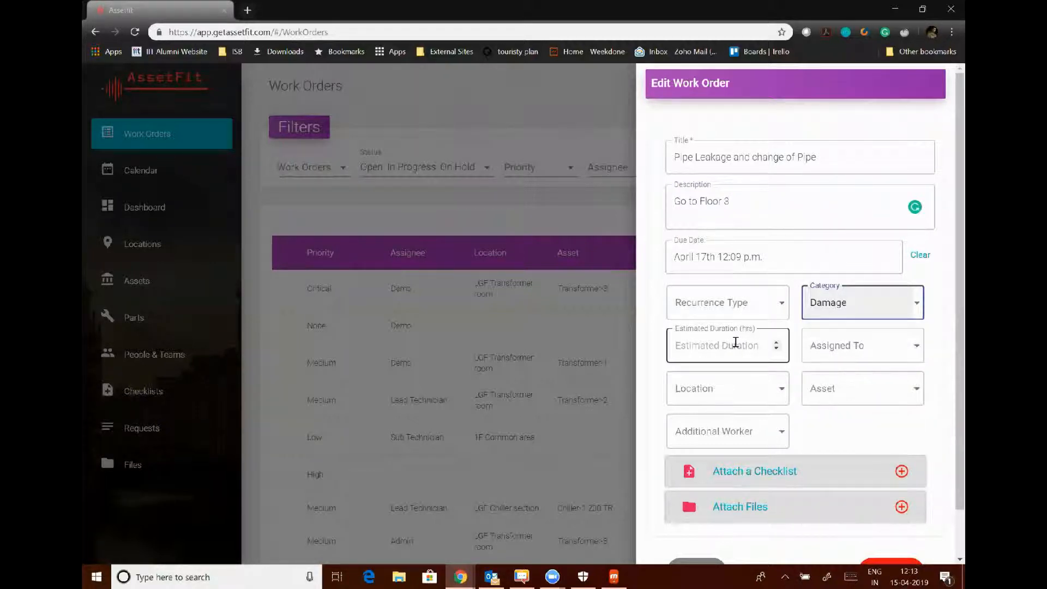
text(1)
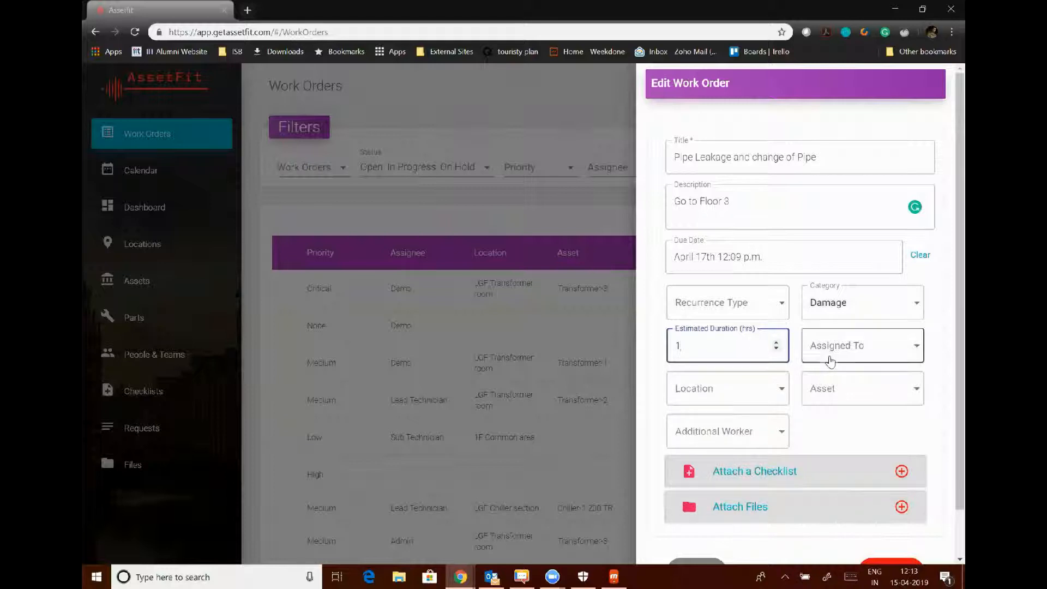
Assign a technician, set location Shop Floor and asset DG Set - 1, then save.
click(858, 360)
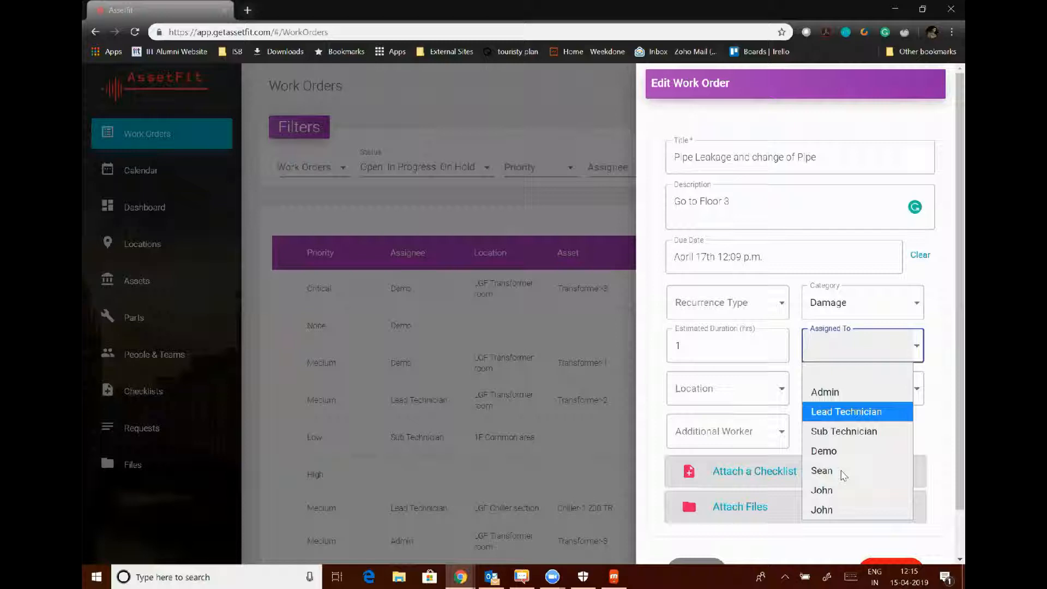
click(834, 508)
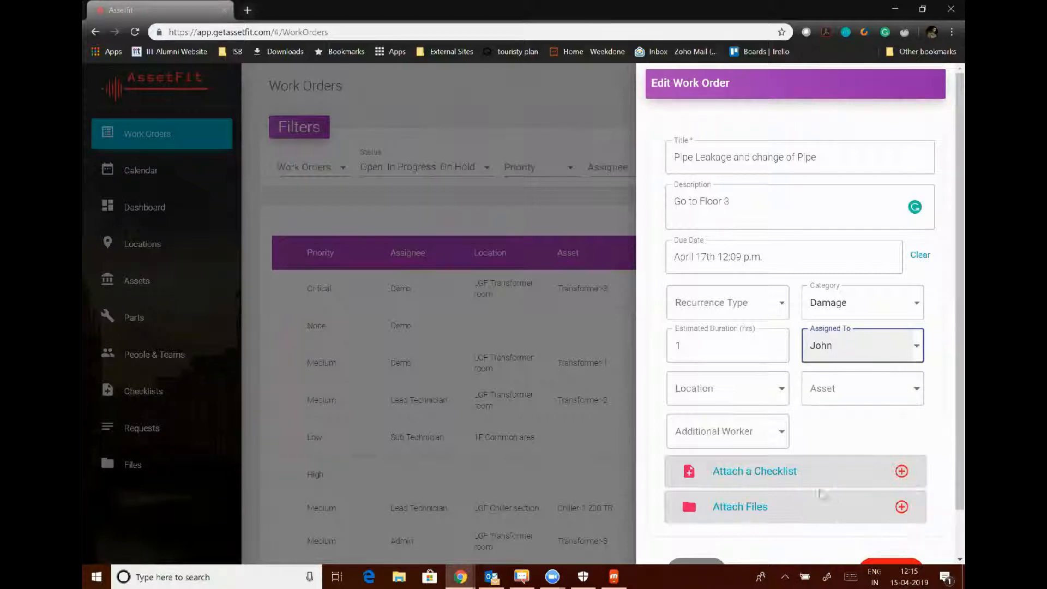
click(692, 390)
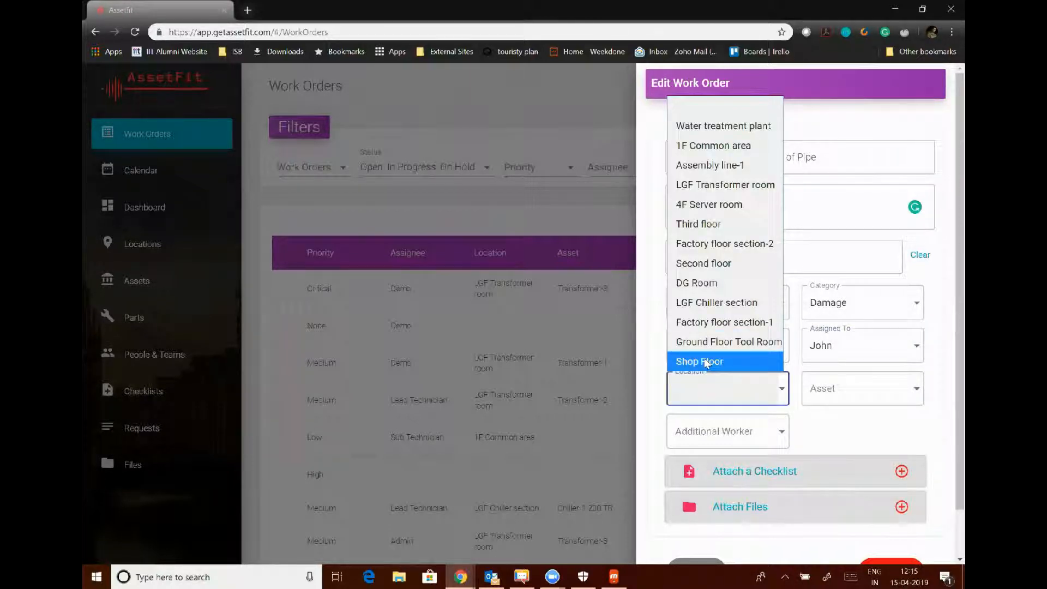
click(699, 360)
click(854, 410)
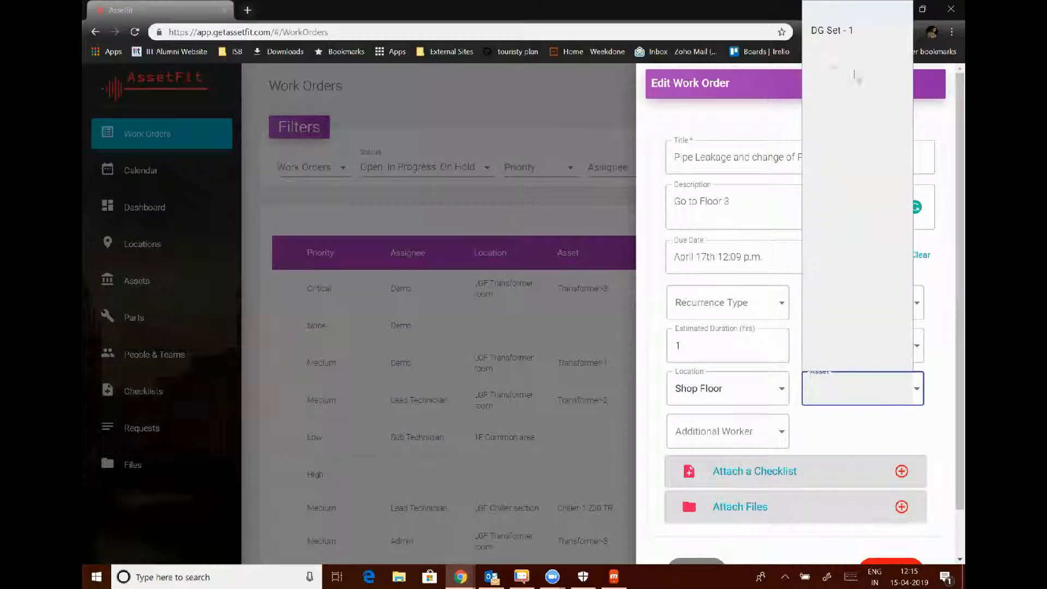
click(832, 33)
scroll(836, 430, down, 1)
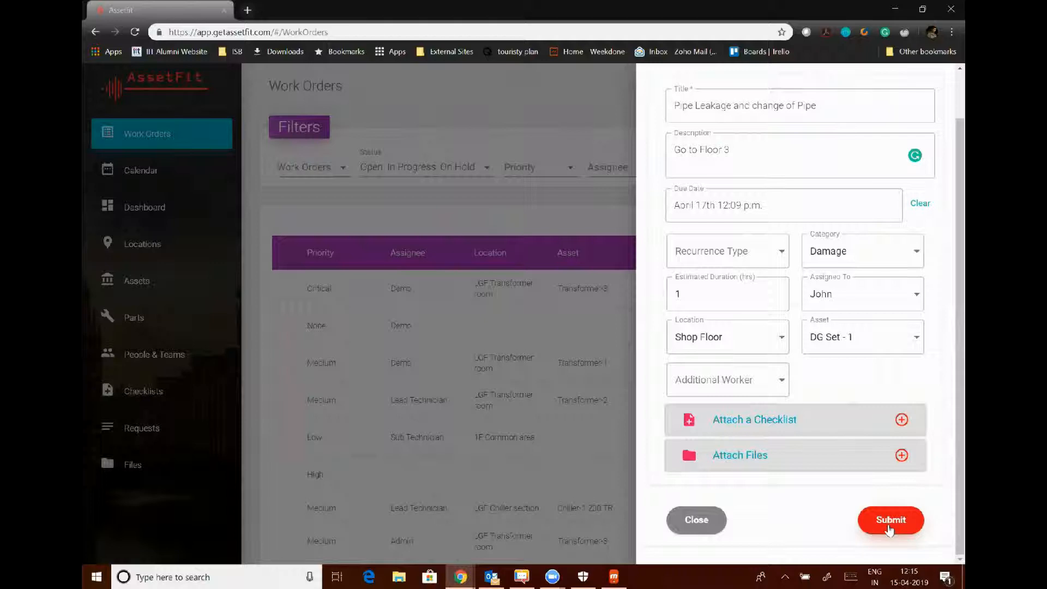
click(611, 384)
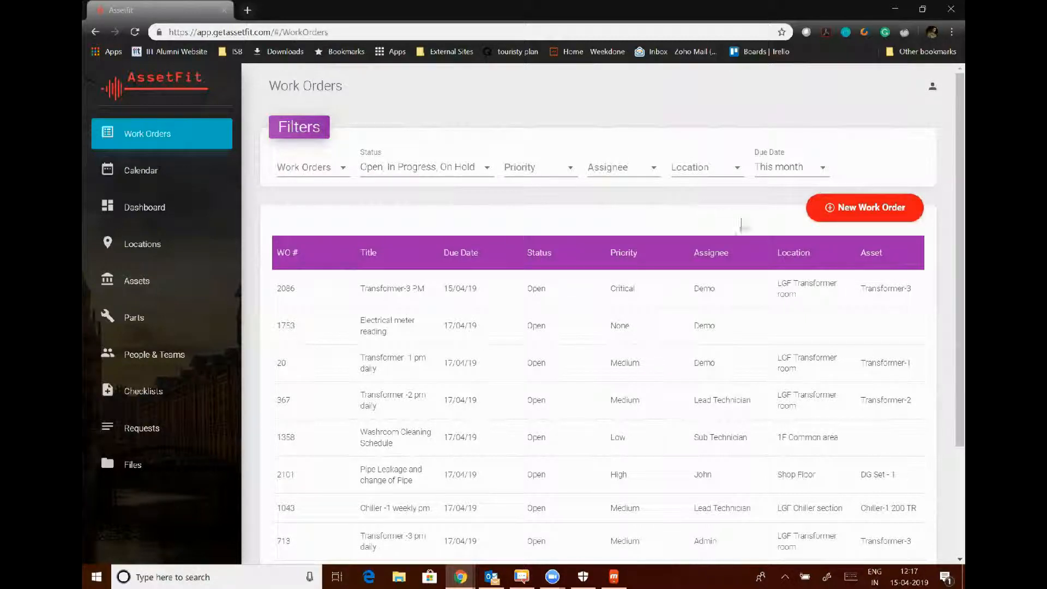
Start a new work order titled 'Oil change in DG Set' with description 'Go to DG 1'.
click(832, 212)
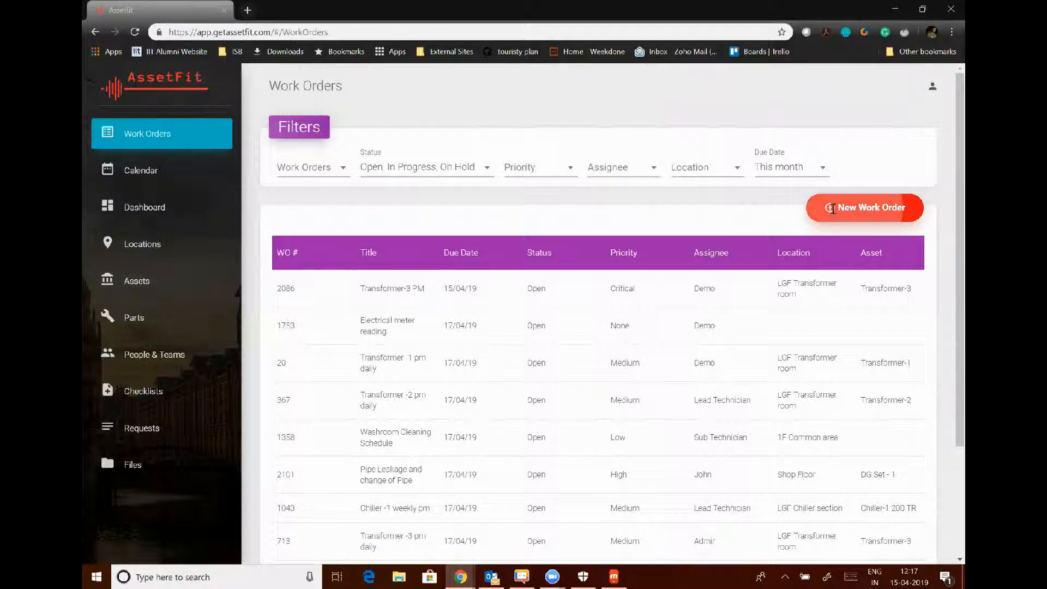
click(725, 160)
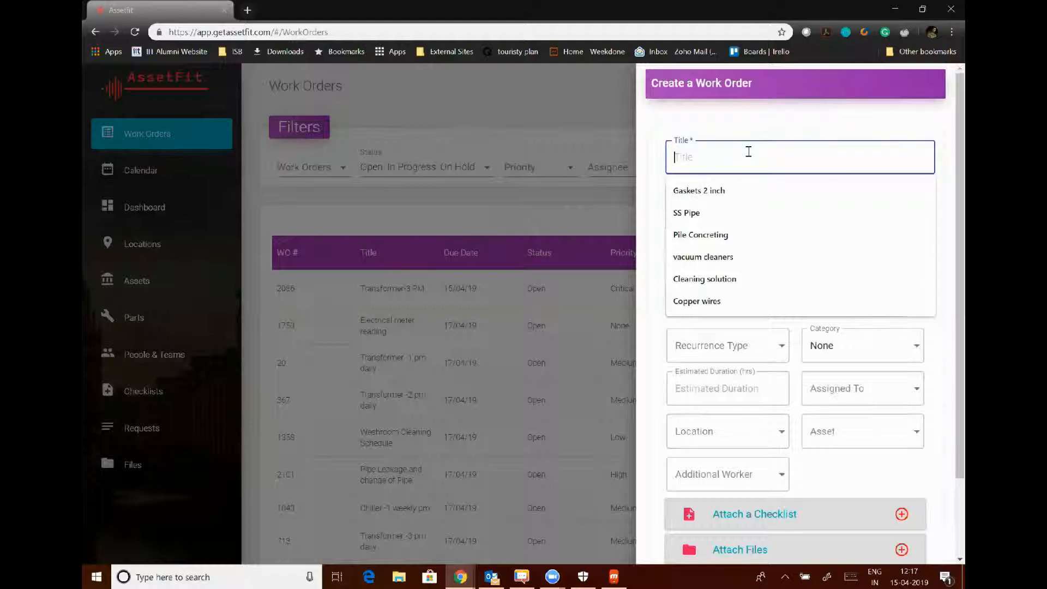
text(O)
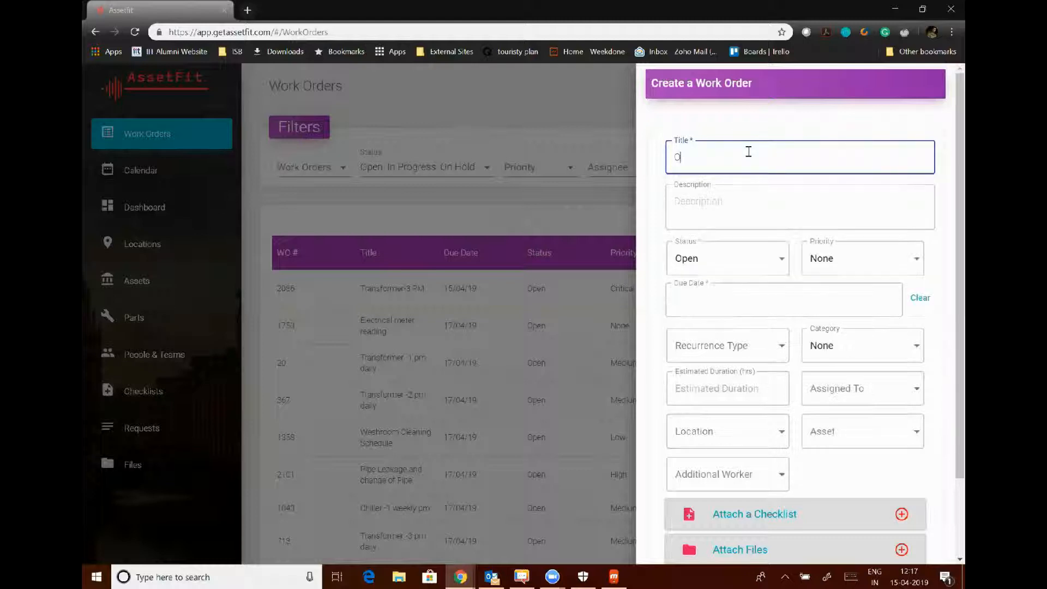
text(il change in DG Set)
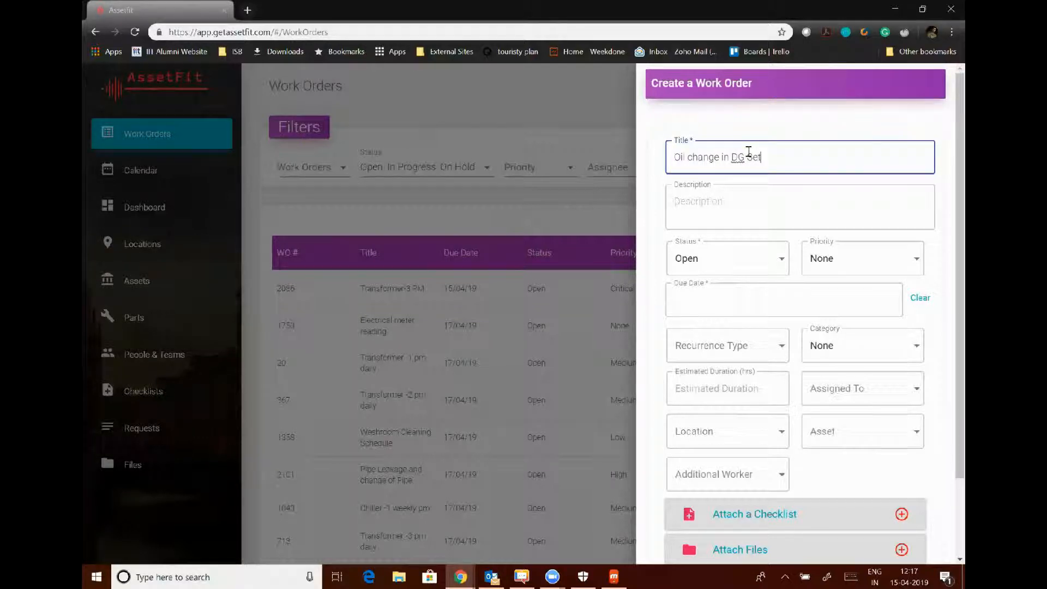
click(719, 214)
text(Go to)
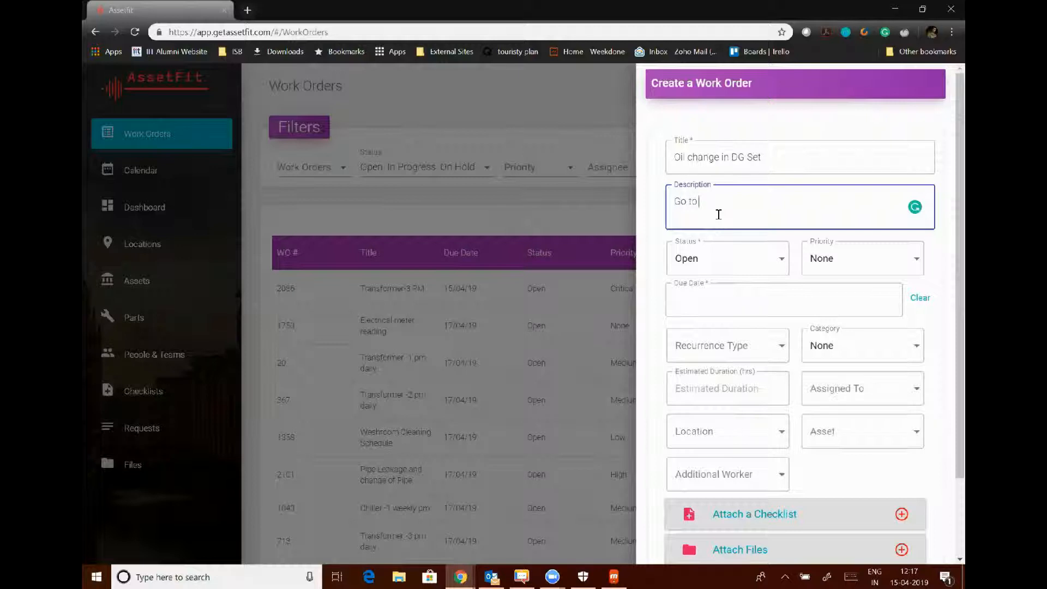
text( DG 1)
click(707, 265)
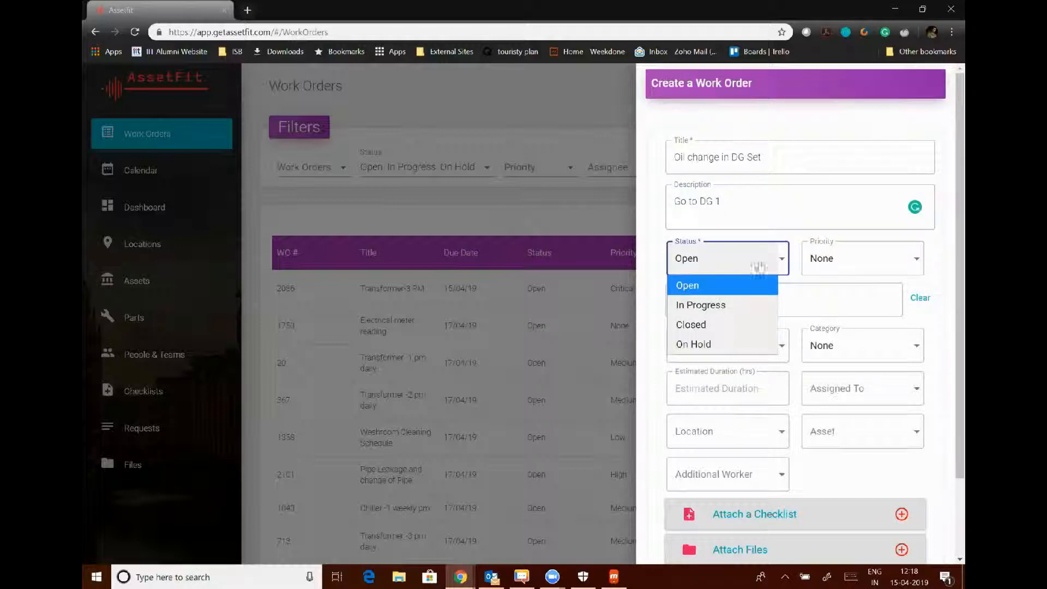
Set the priority to Critical and the due date to April 17, 06:00 p.m.
click(866, 264)
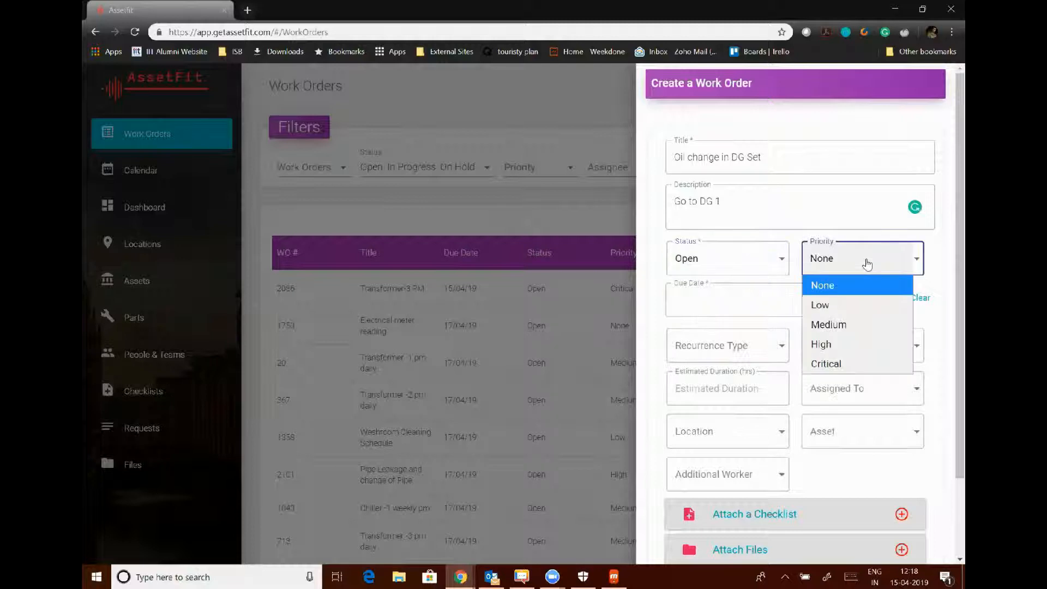
click(848, 363)
click(790, 300)
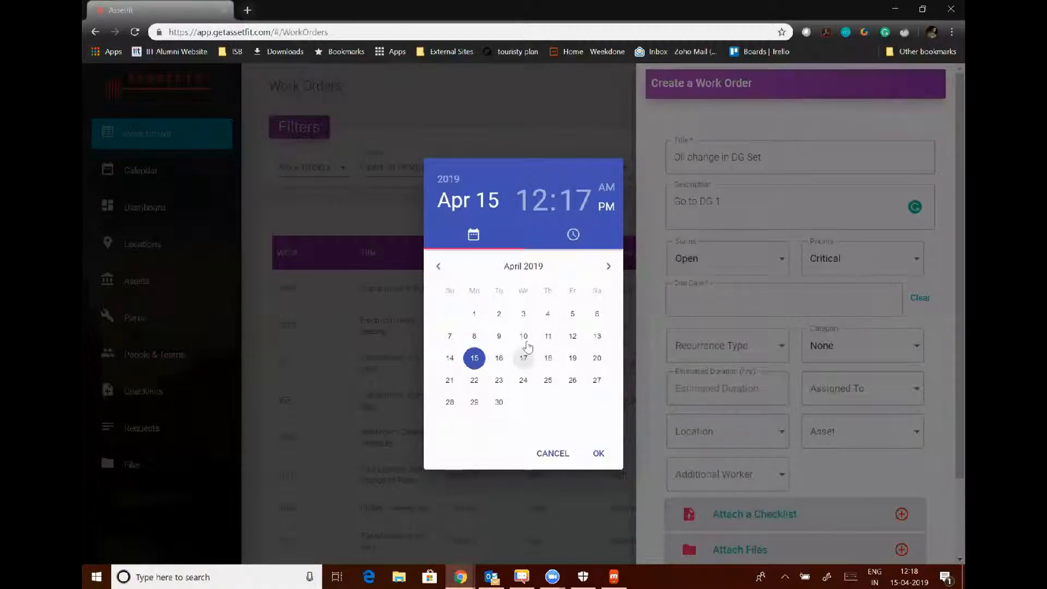
click(524, 365)
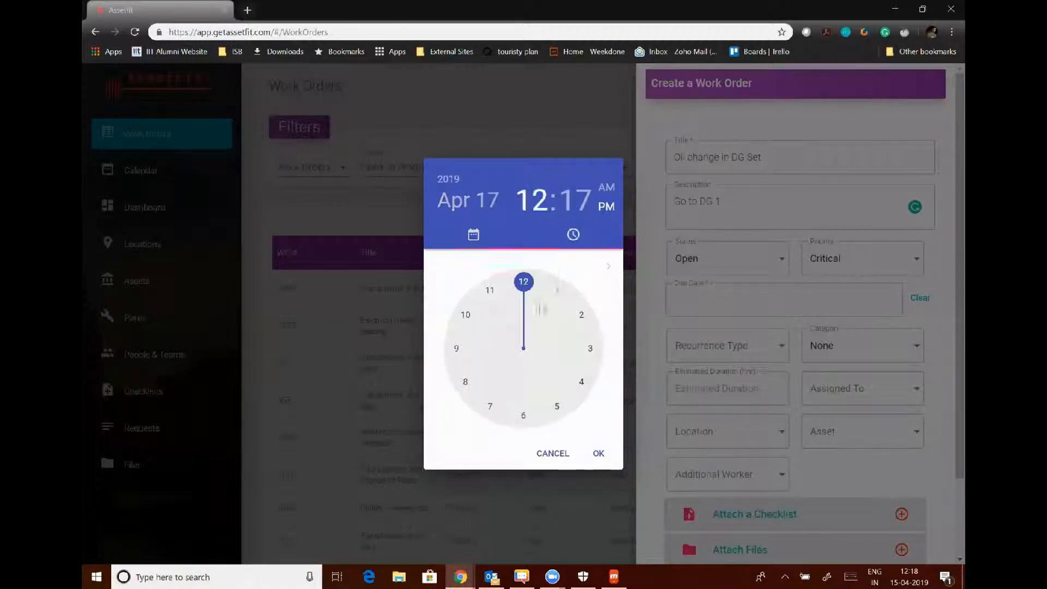
click(523, 417)
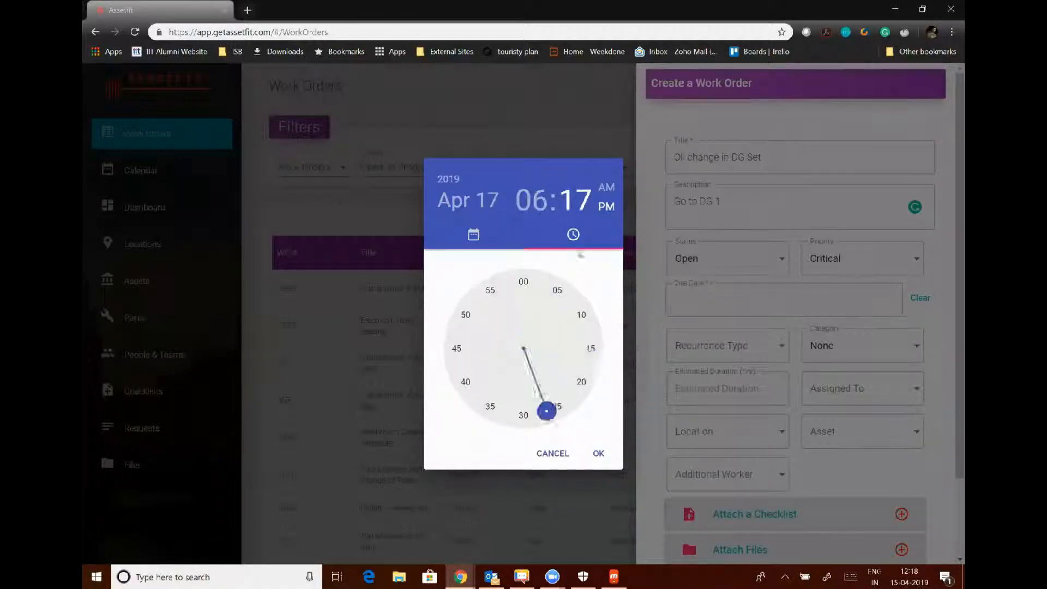
click(523, 282)
click(598, 455)
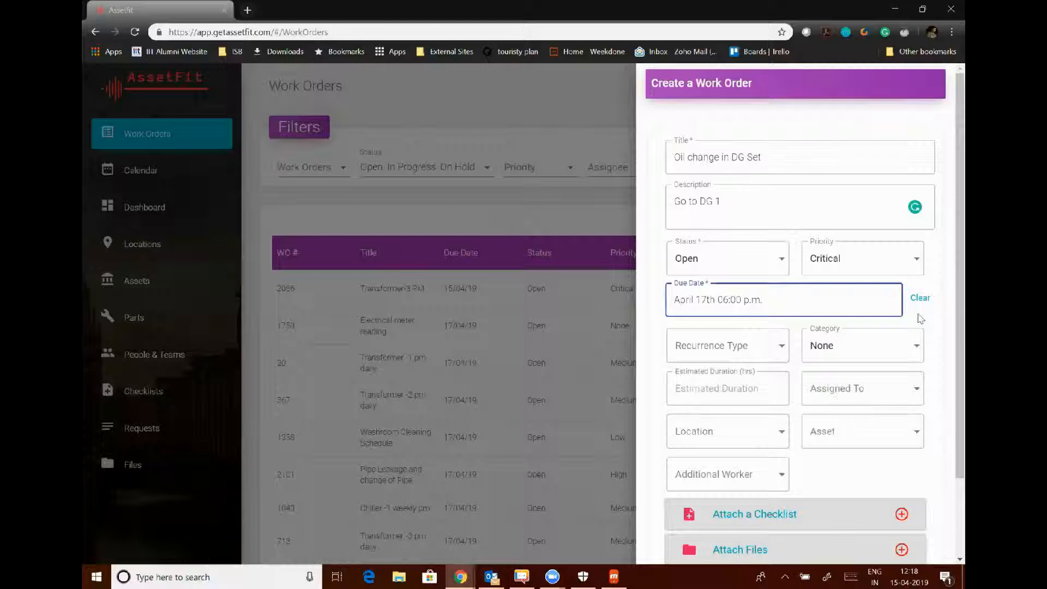
click(773, 355)
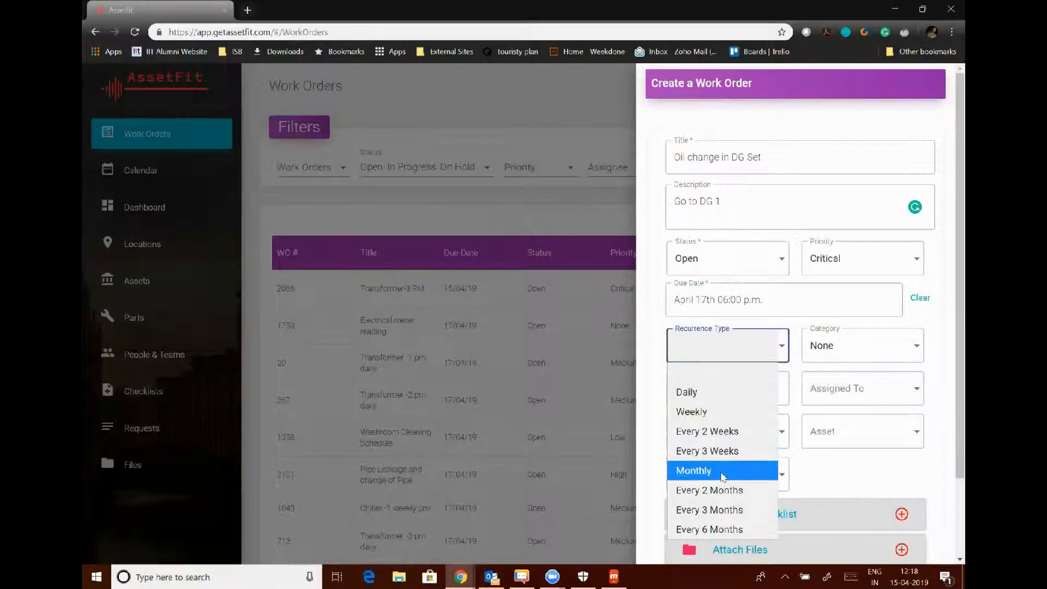
Make the order recur Weekly with category Preventive and estimated duration 1.
click(691, 411)
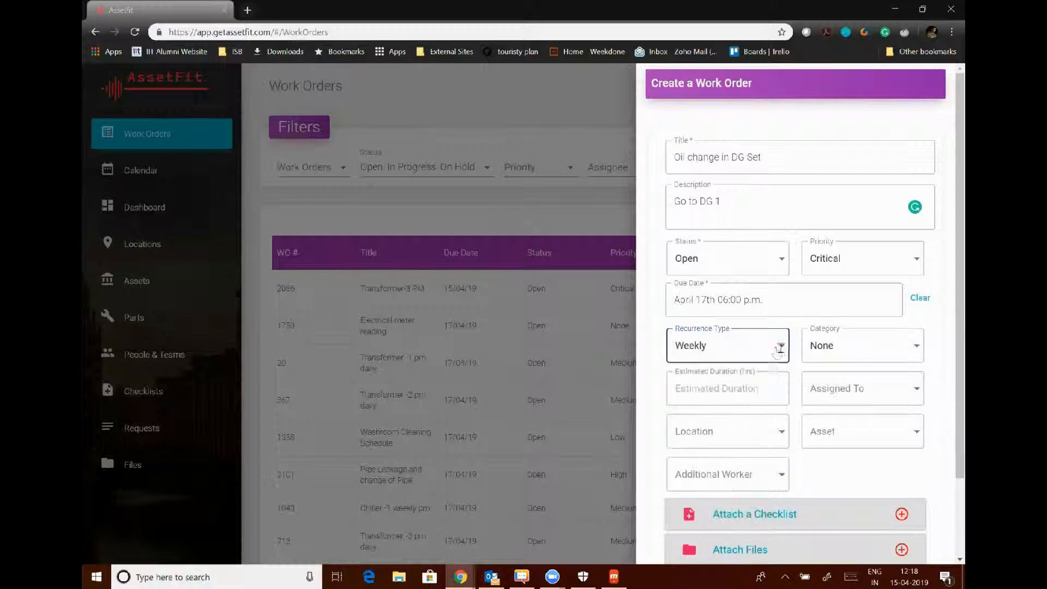
click(777, 345)
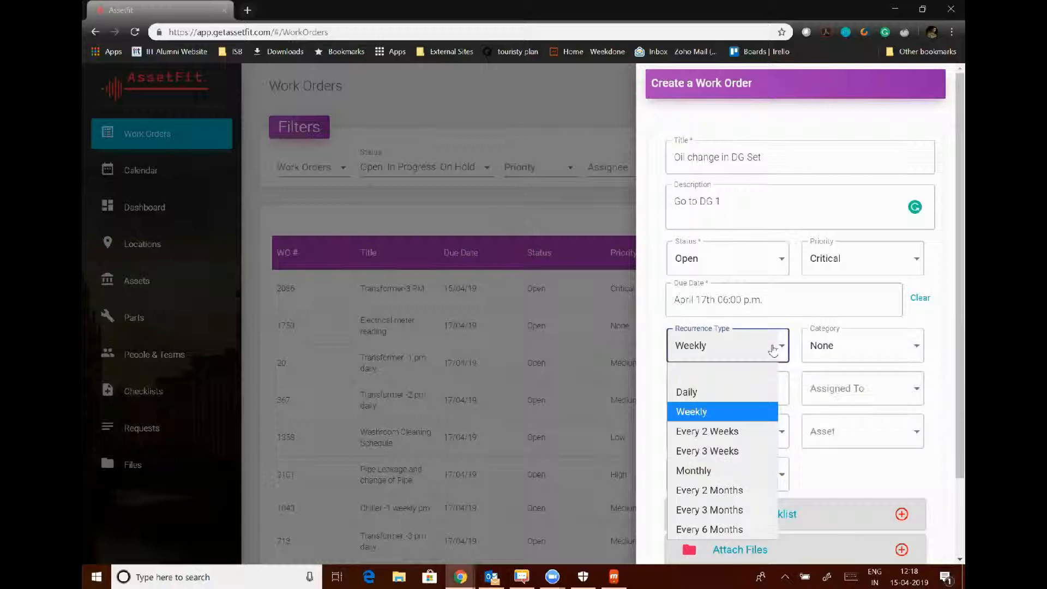
click(751, 415)
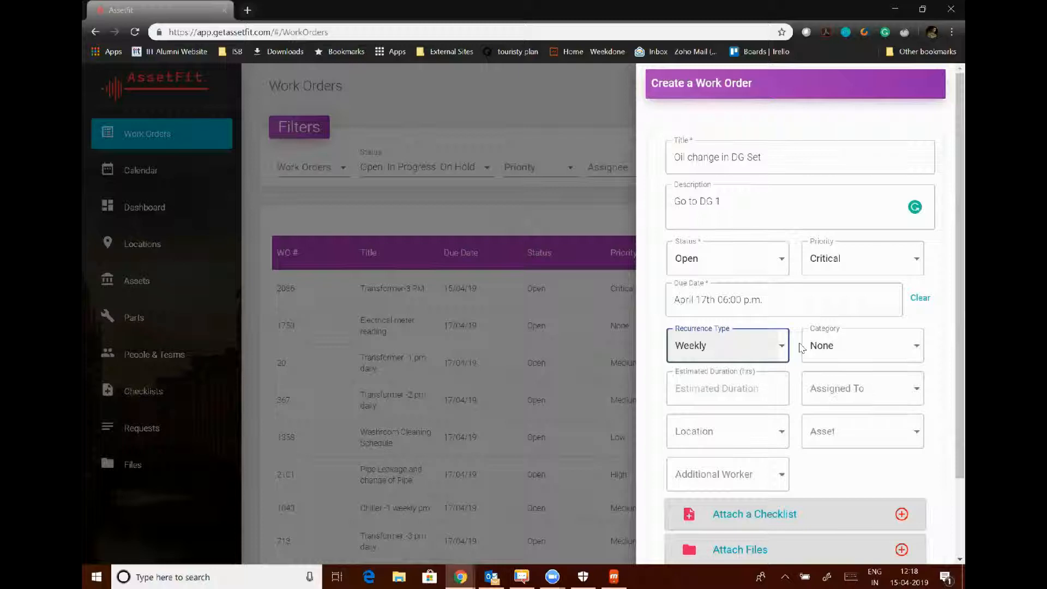
click(840, 347)
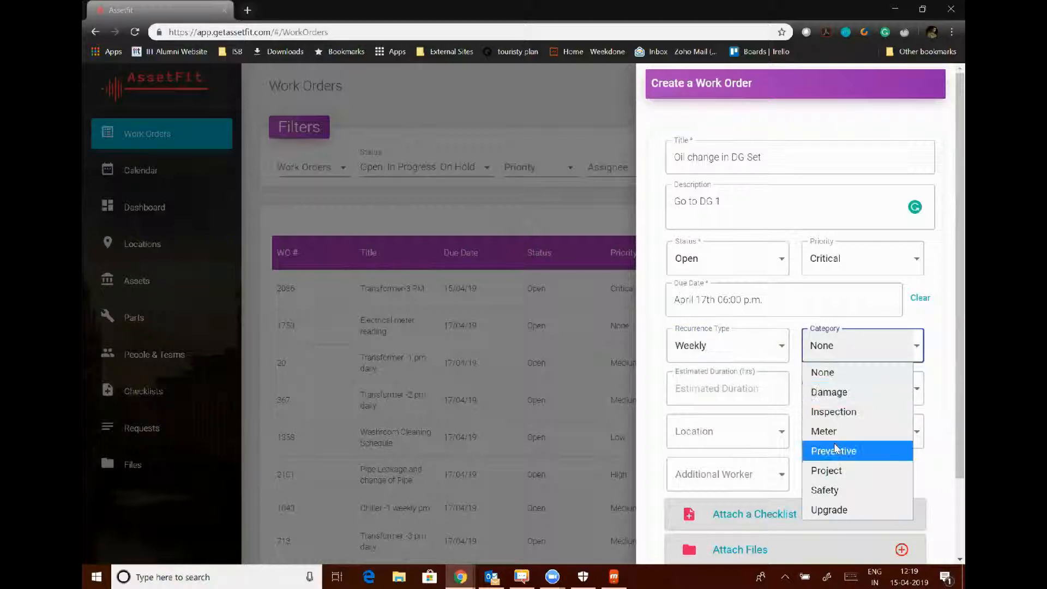
click(834, 450)
click(730, 386)
text(1)
Assign a technician and set location Shop Floor and asset DG Set - 1.
click(818, 398)
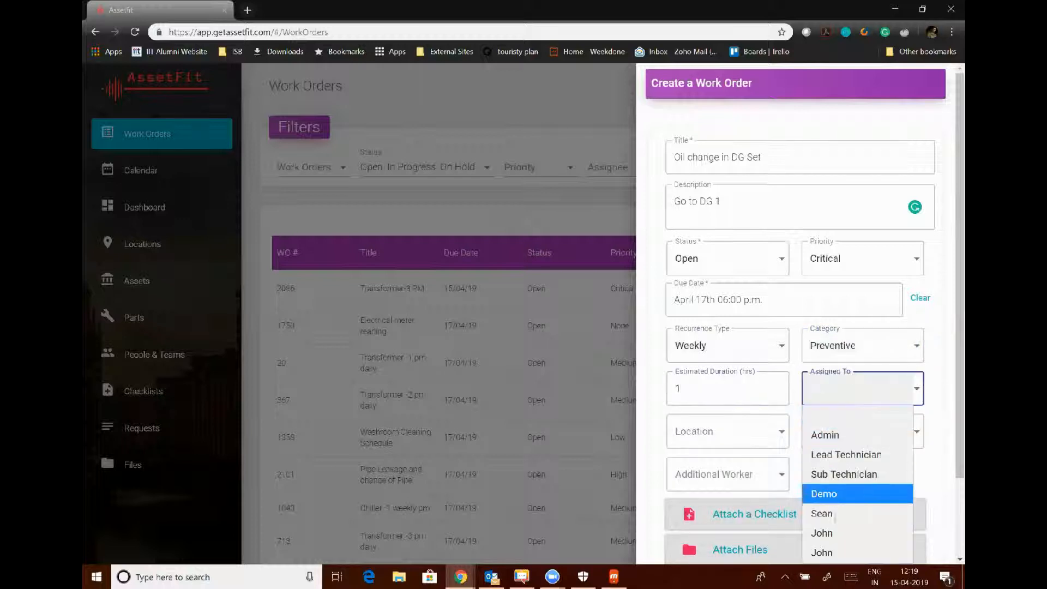
click(835, 552)
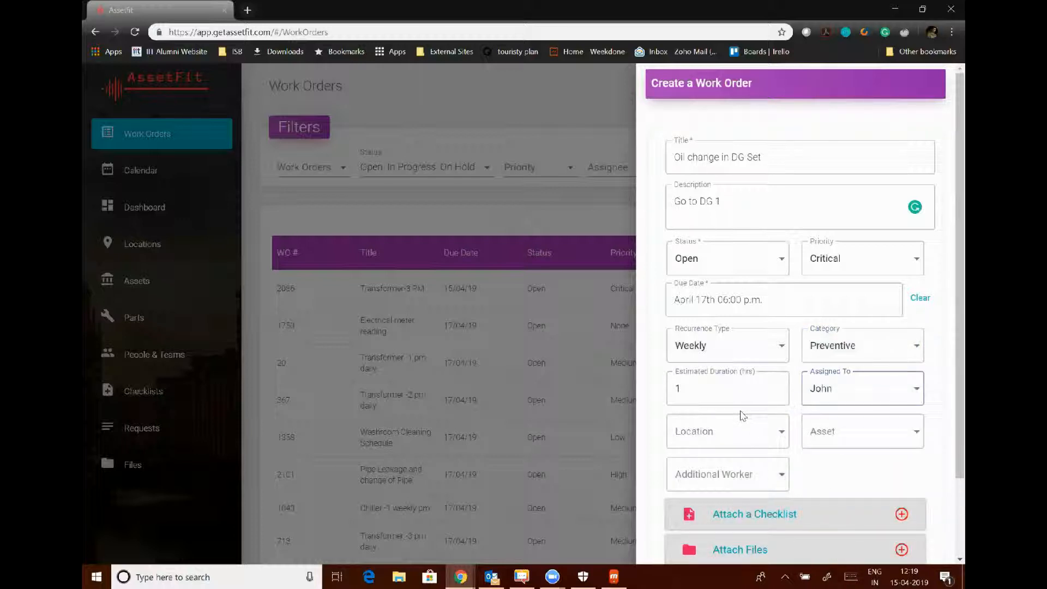
click(704, 433)
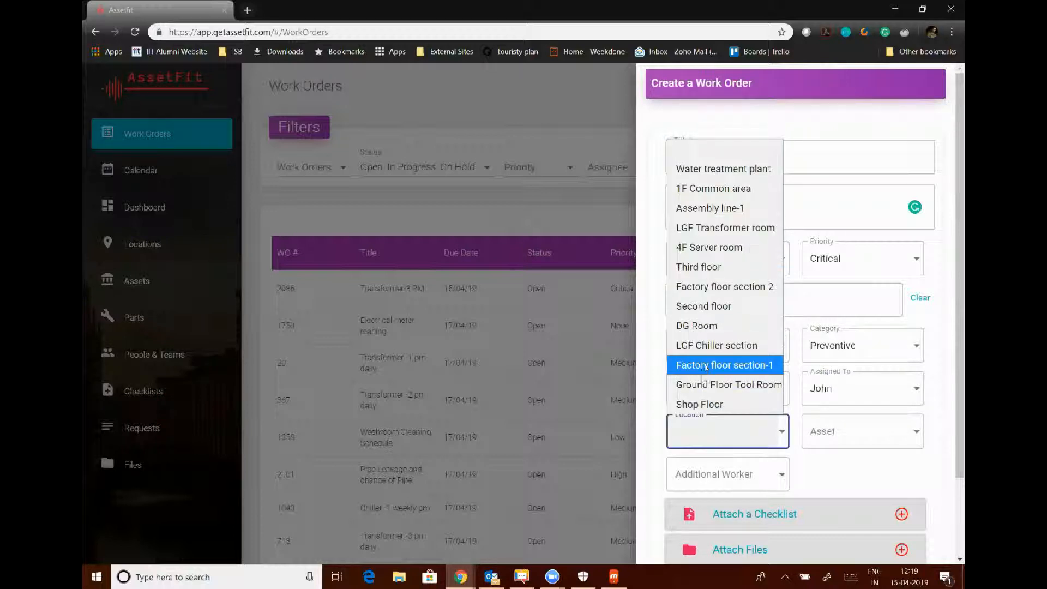
click(698, 404)
click(809, 431)
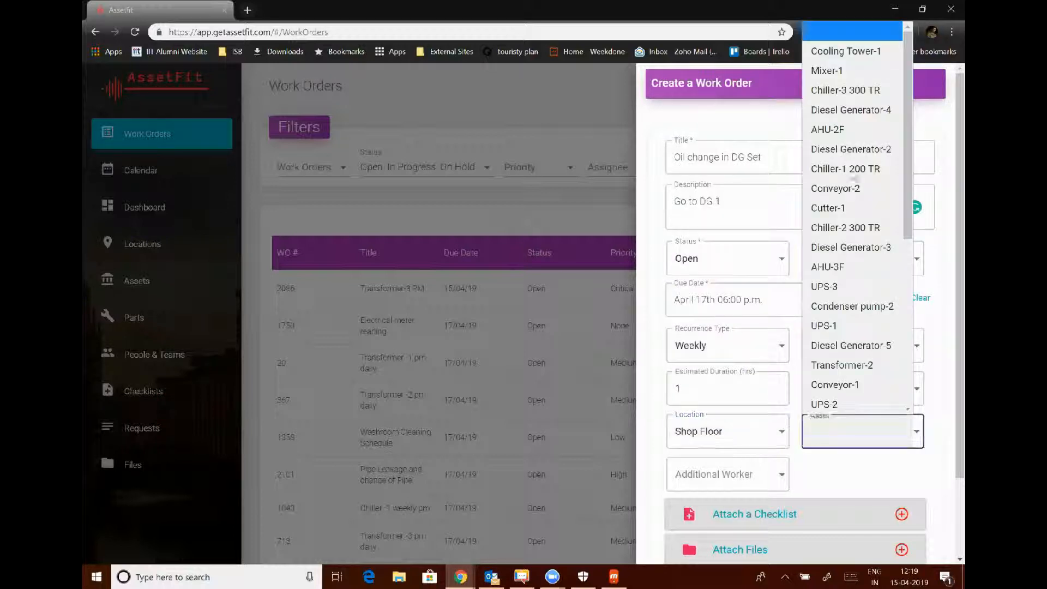
click(831, 50)
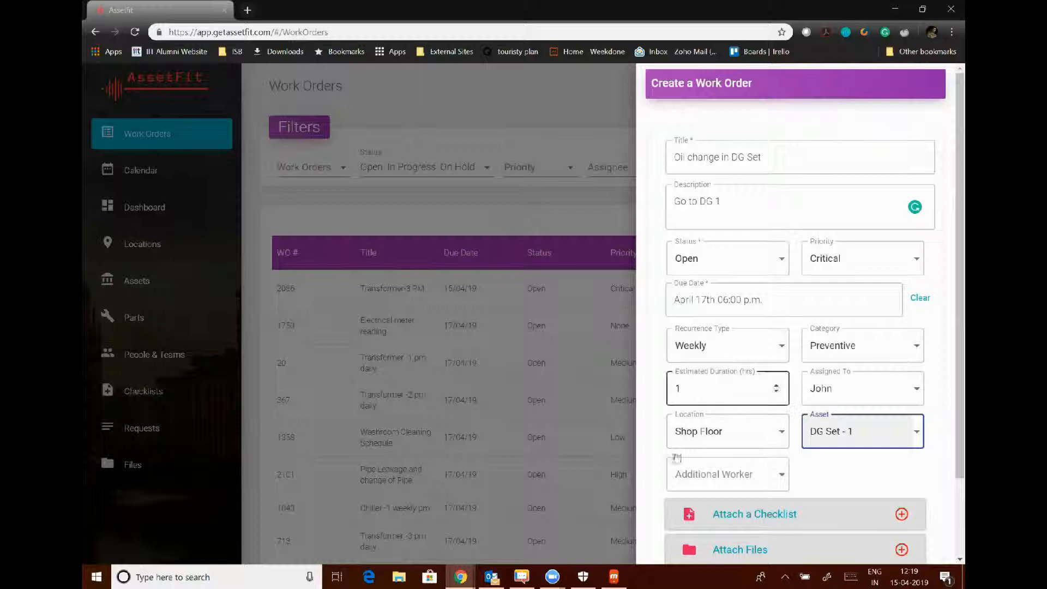
scroll(870, 472, down, 2)
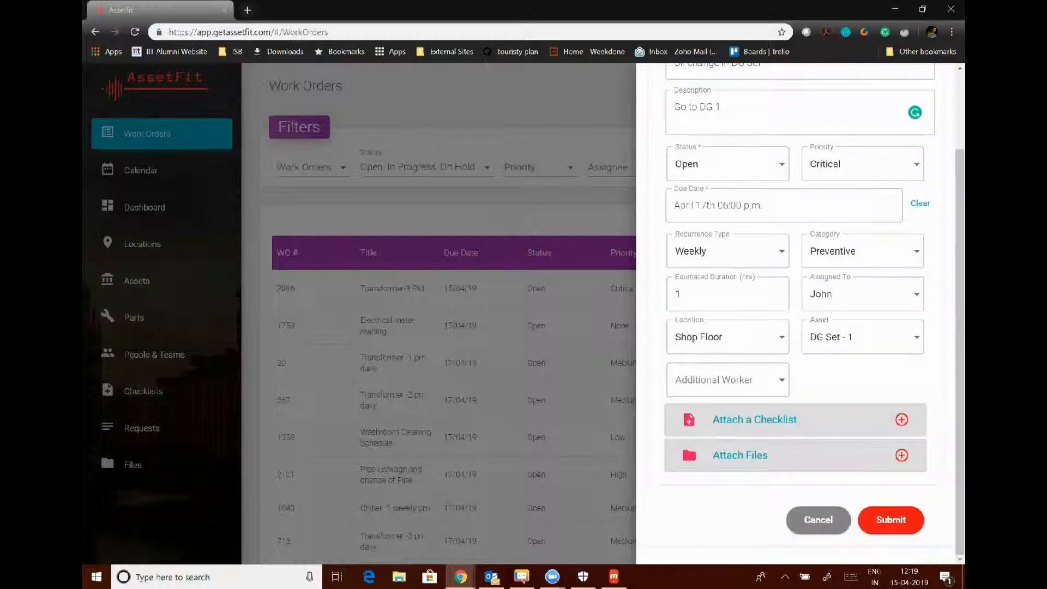
scroll(831, 249, up, 2)
scroll(832, 249, down, 2)
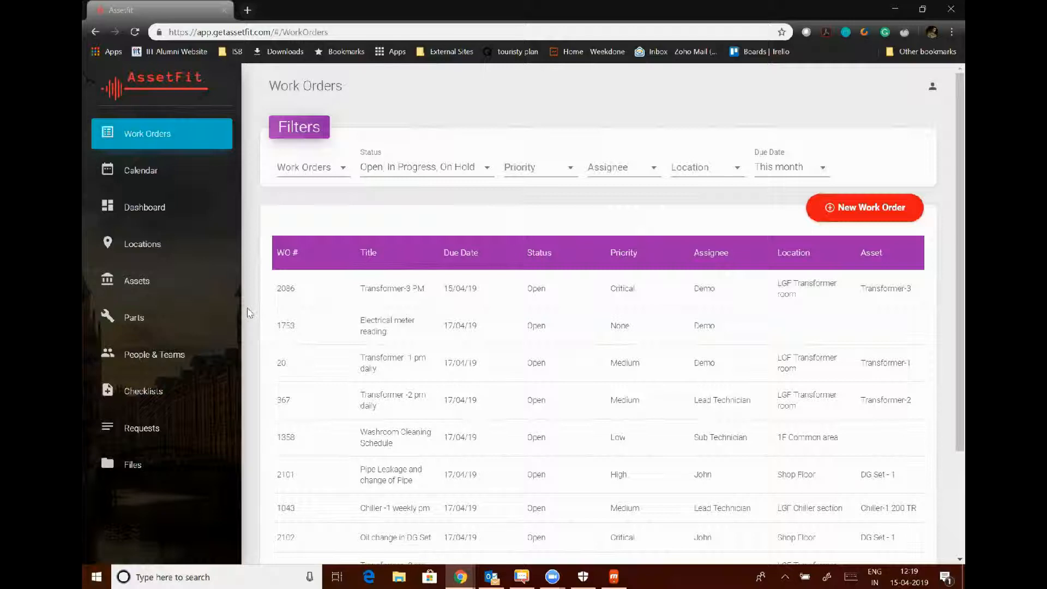
Go to the Checklists page and start a New Checklist.
click(168, 400)
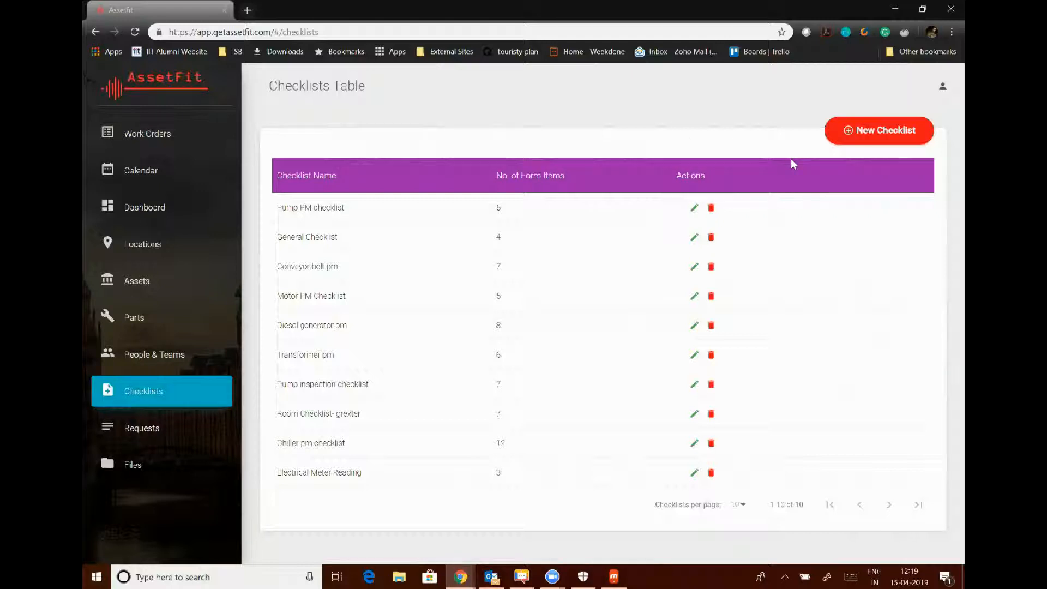
click(872, 134)
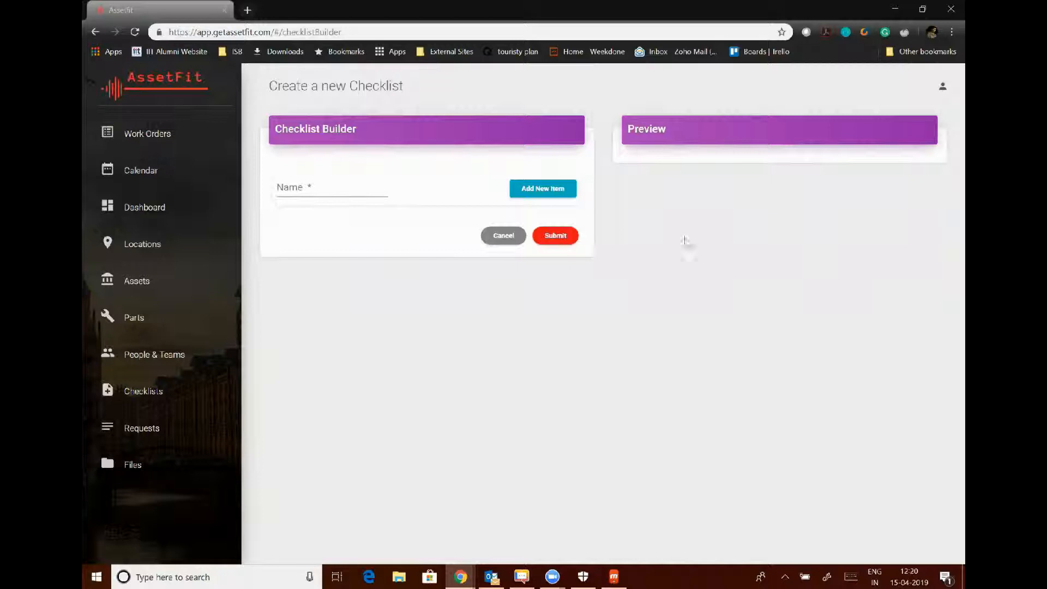
Name the new checklist 'DG Set Oil Change Checklist'.
click(329, 195)
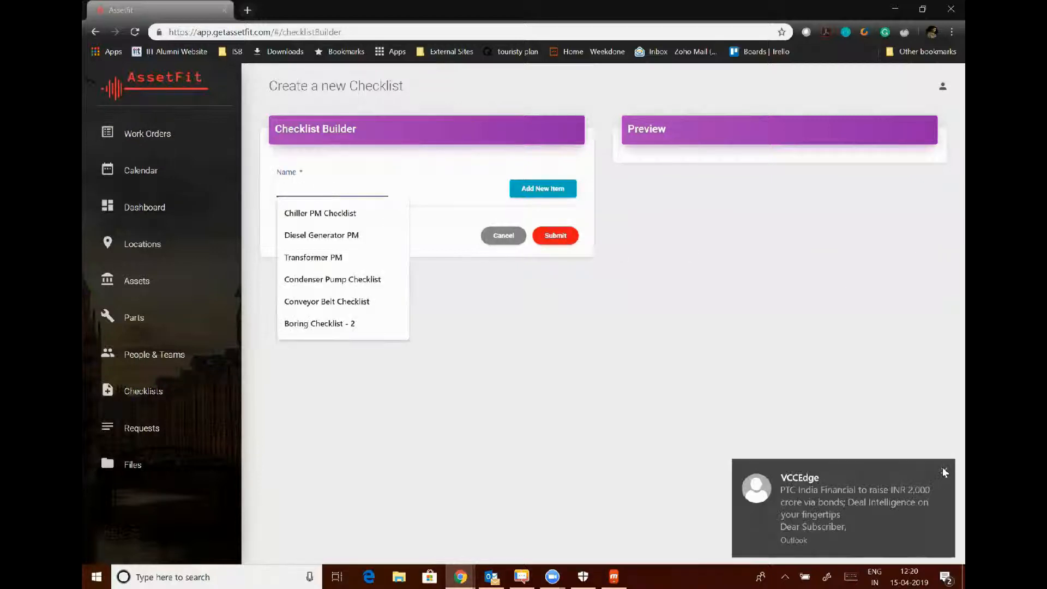
click(945, 473)
click(365, 190)
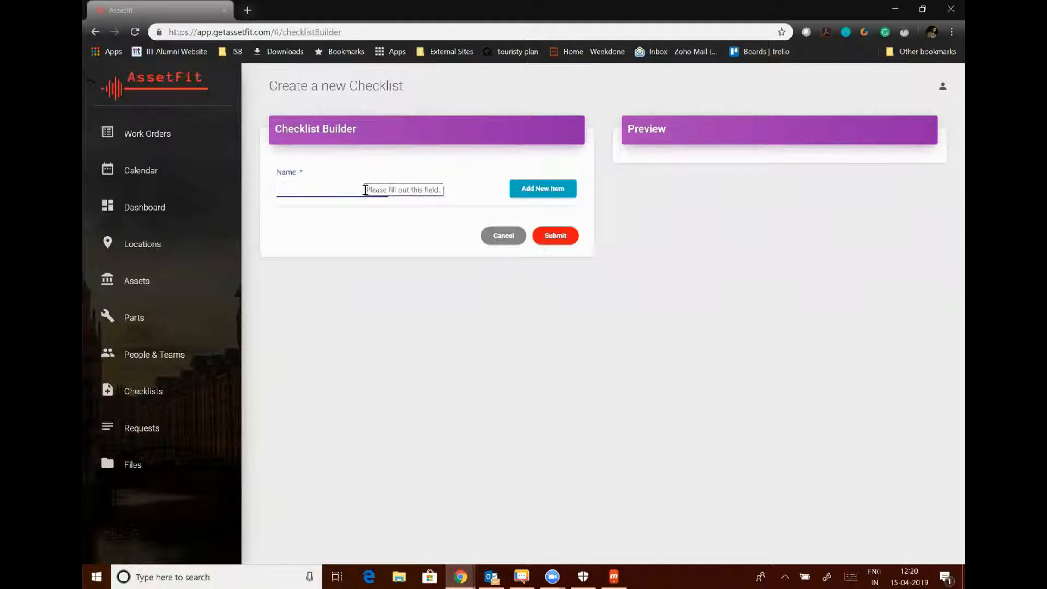
text(D)
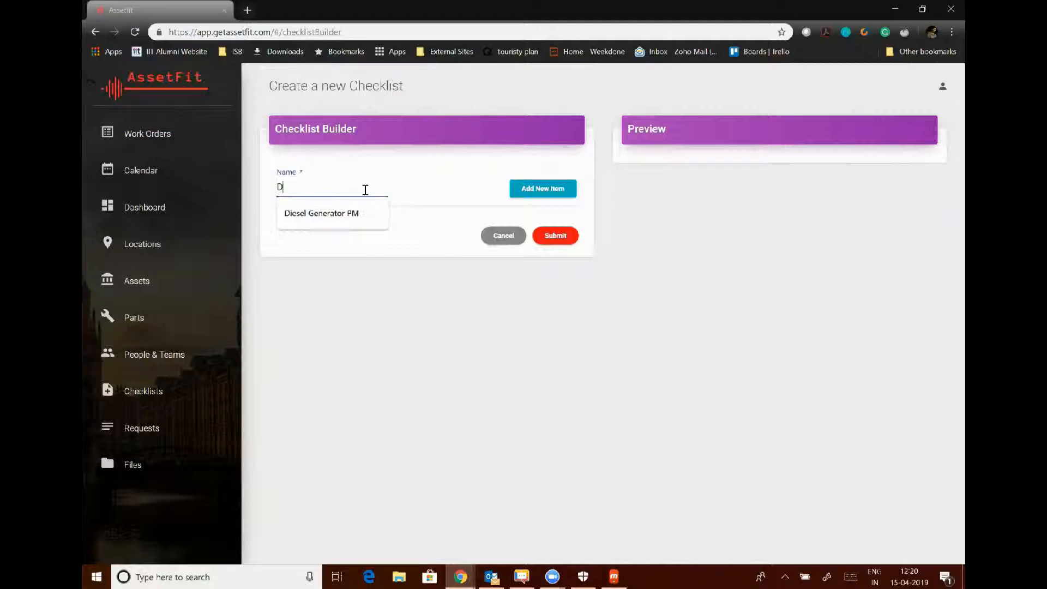
text(G Set Oil Change)
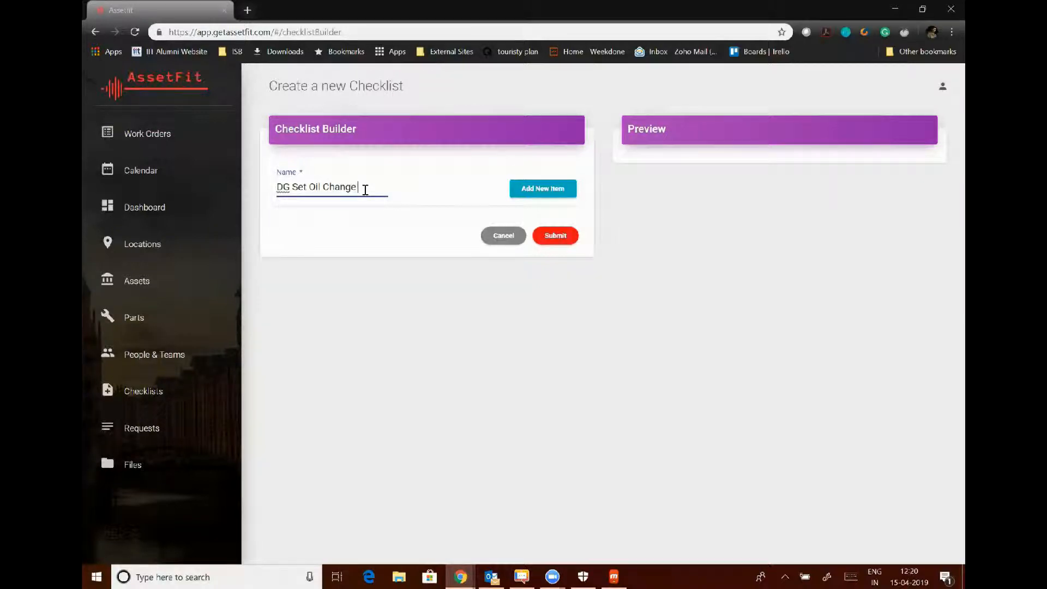
text( Checklist)
Add a first item asking 'What is the current oil l range?'.
click(532, 190)
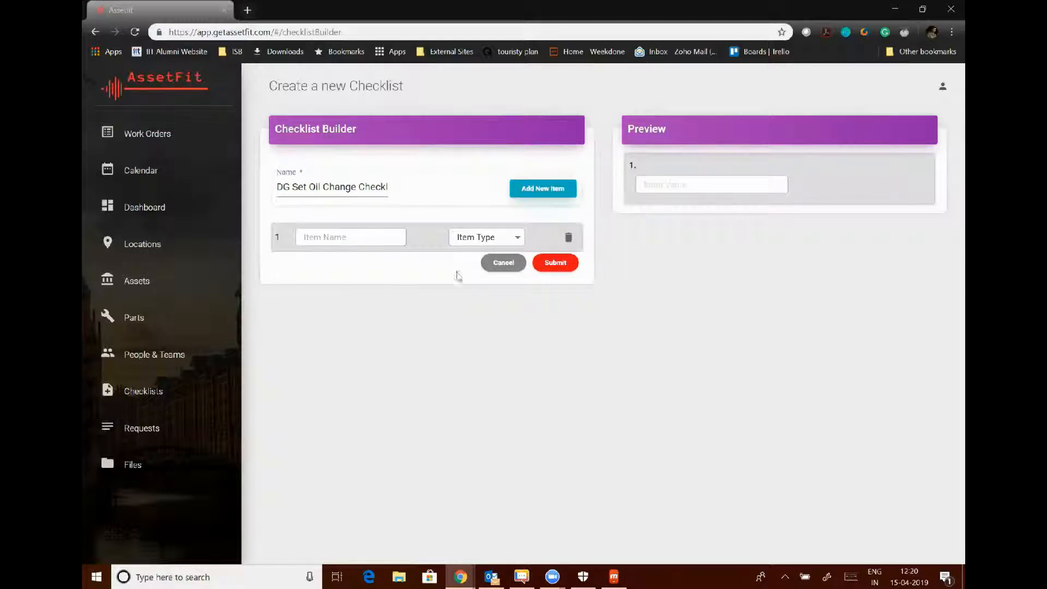
click(472, 240)
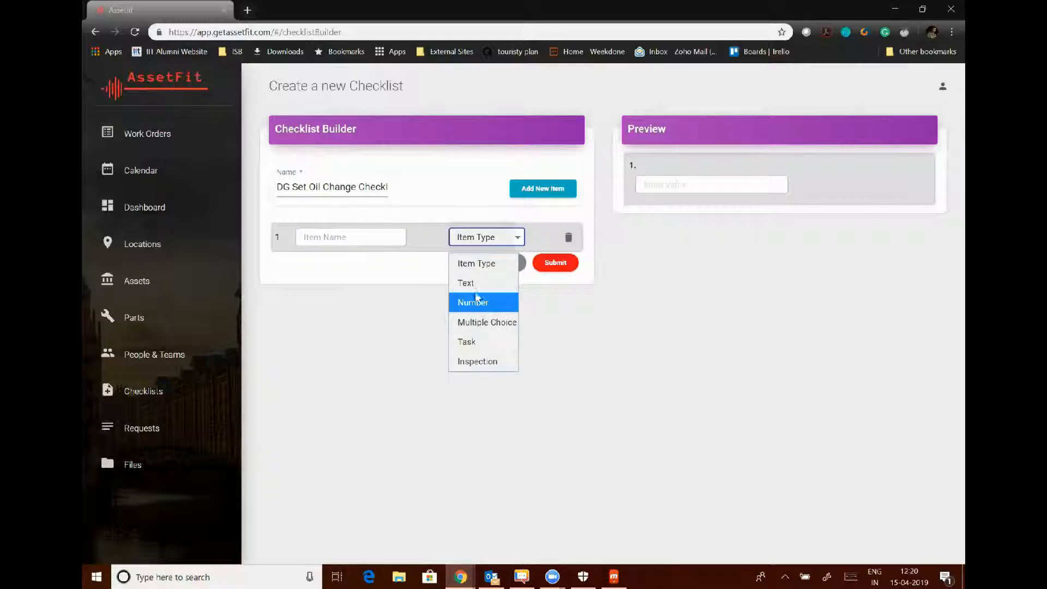
click(417, 282)
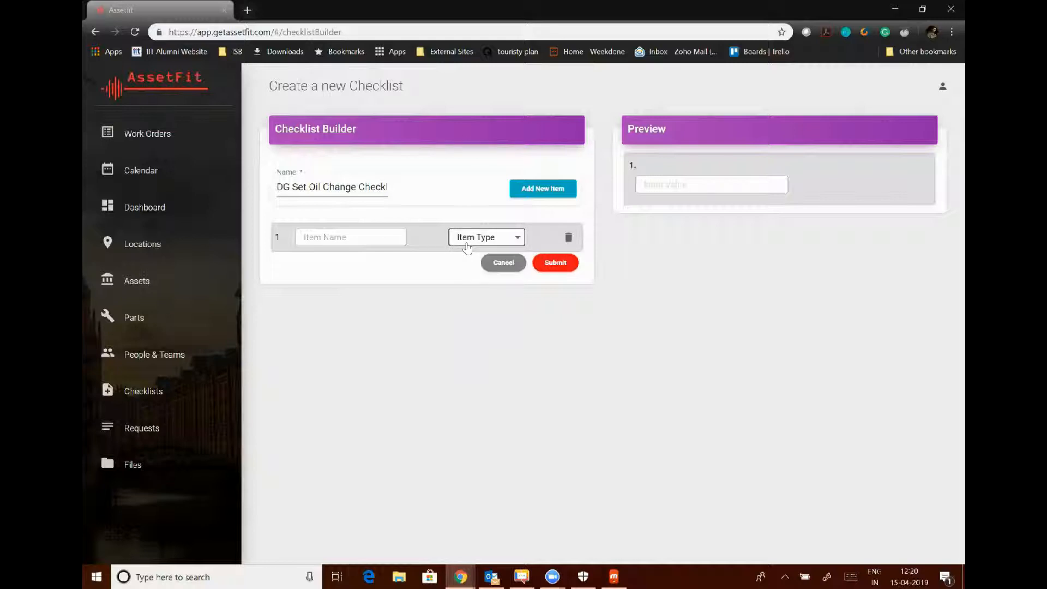
click(466, 243)
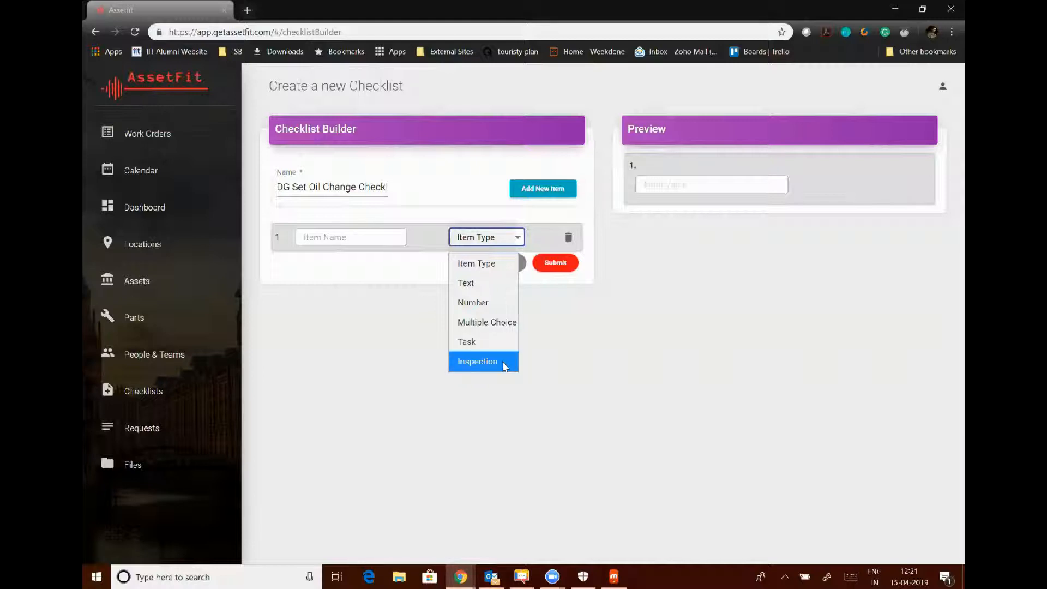
click(353, 297)
click(384, 242)
click(461, 240)
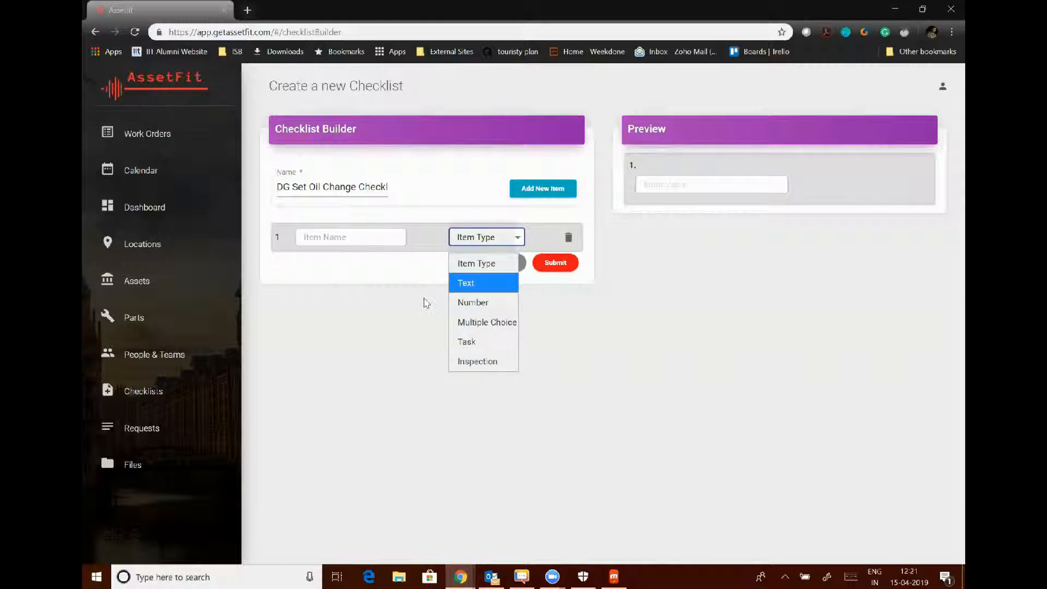
click(370, 244)
click(342, 236)
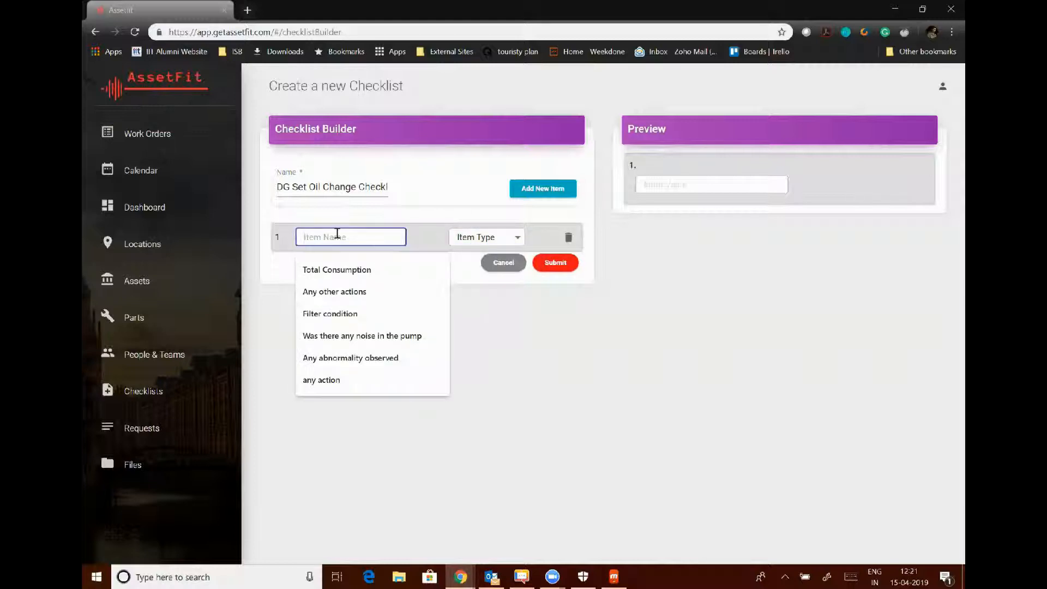
text(What)
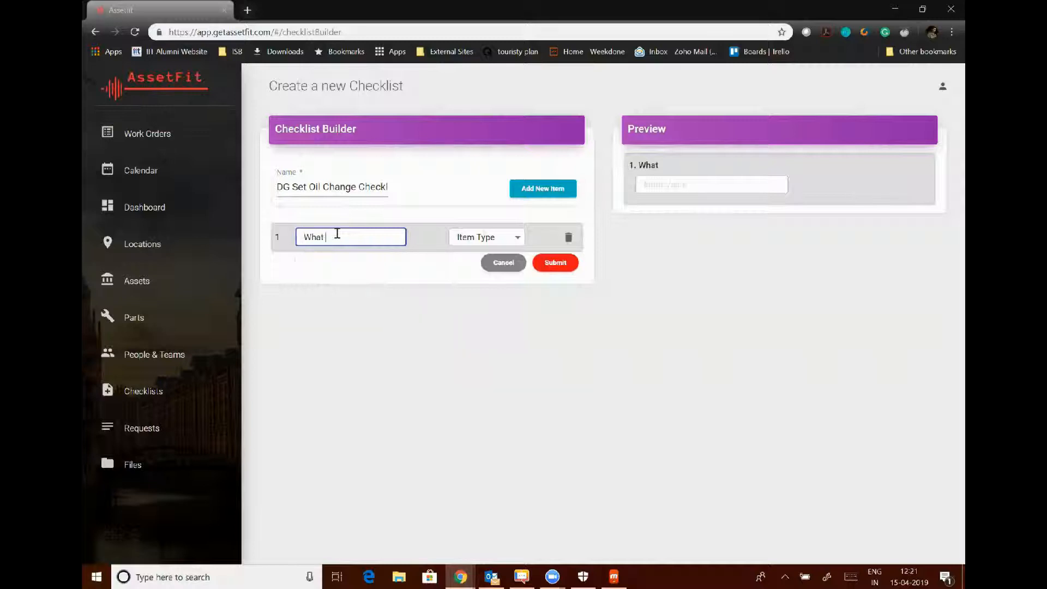
text( is the current oil l)
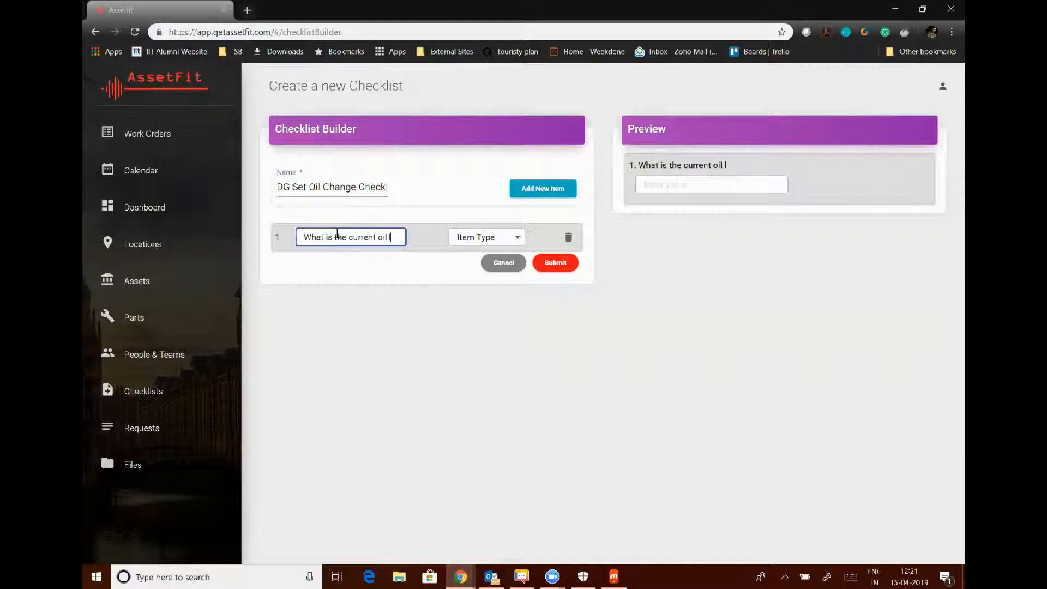
key(BackSpace)
text(range?)
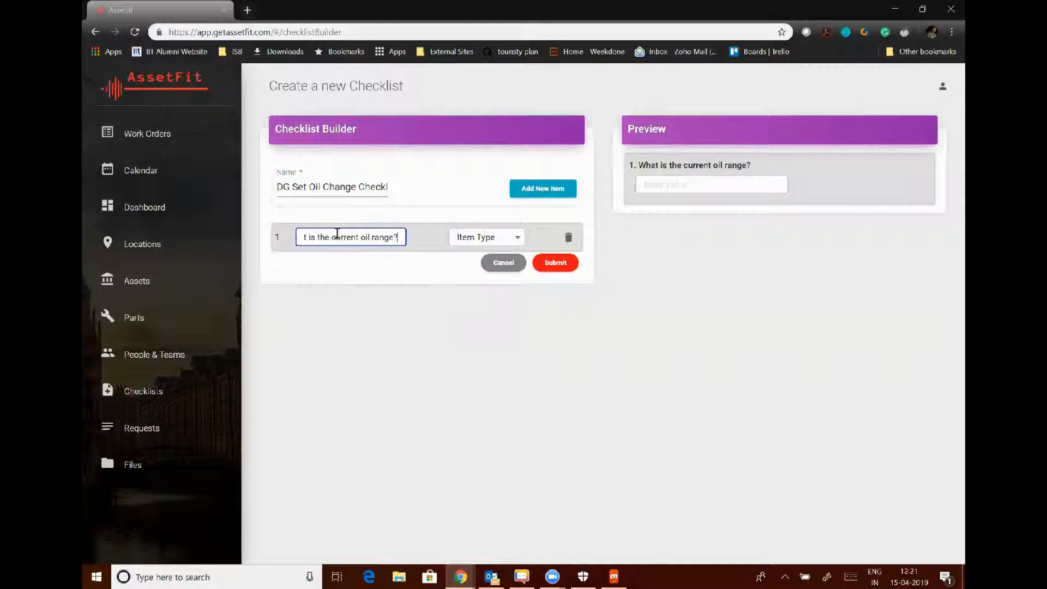
Make it multiple choice with options Low, Medium, High and Empty, and add item 2.
click(482, 236)
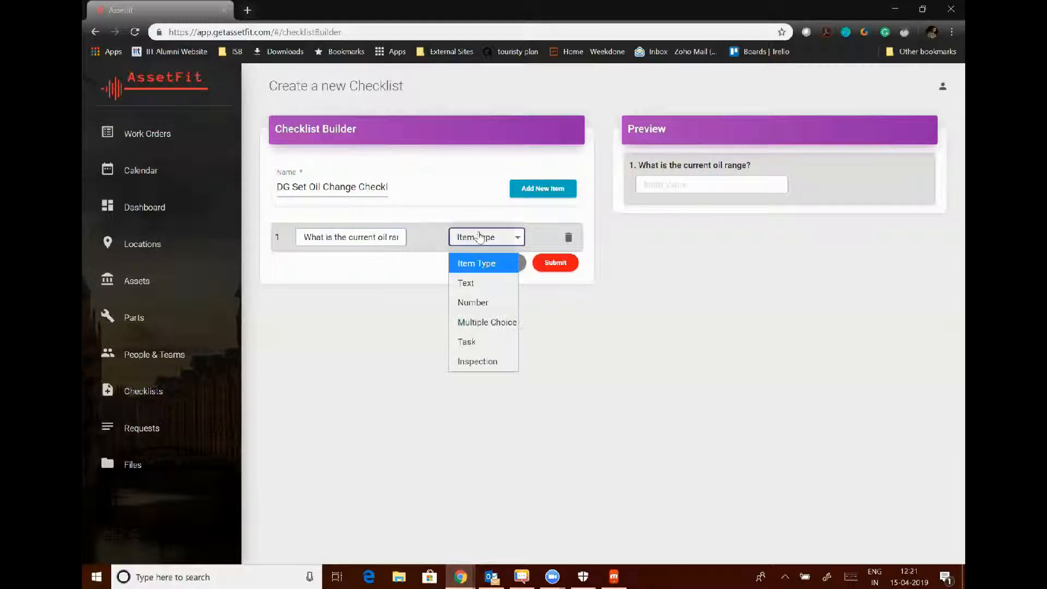
click(472, 324)
click(404, 277)
text(Low)
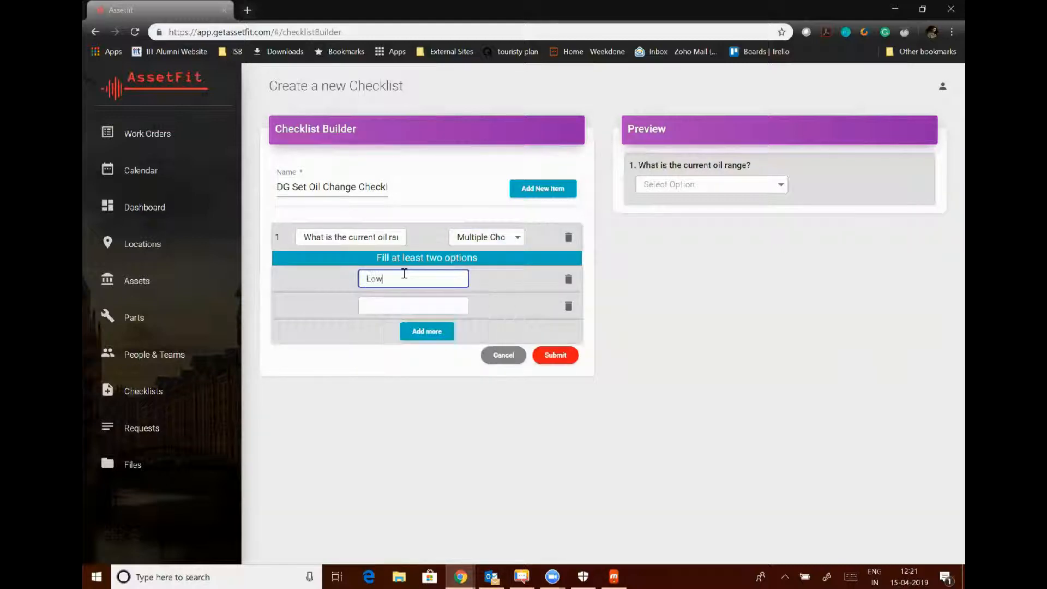
click(395, 304)
text(Medium)
click(427, 330)
click(390, 331)
text(High)
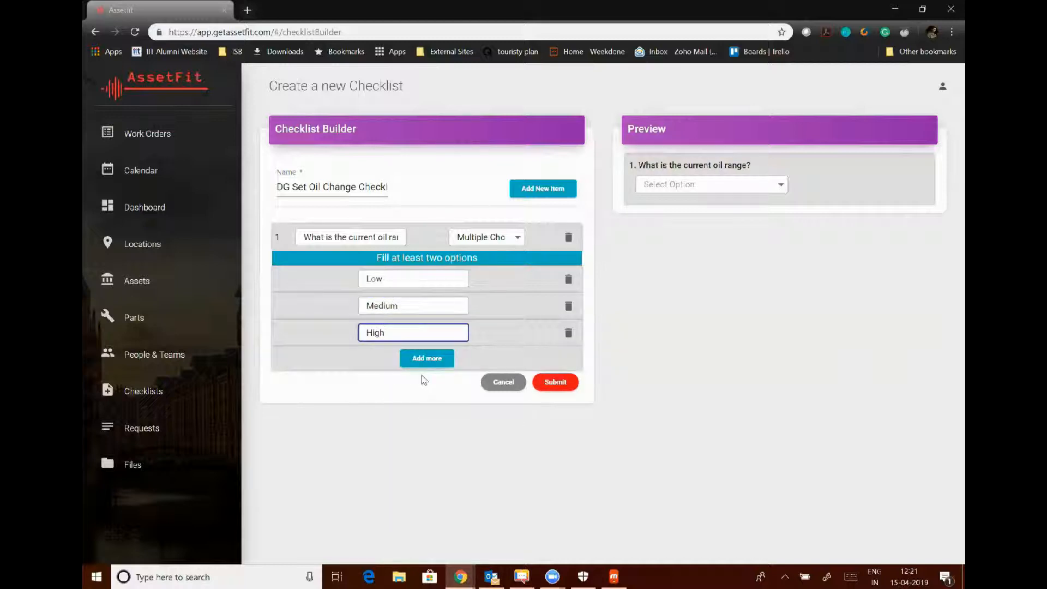
click(427, 358)
click(397, 359)
text(Empty)
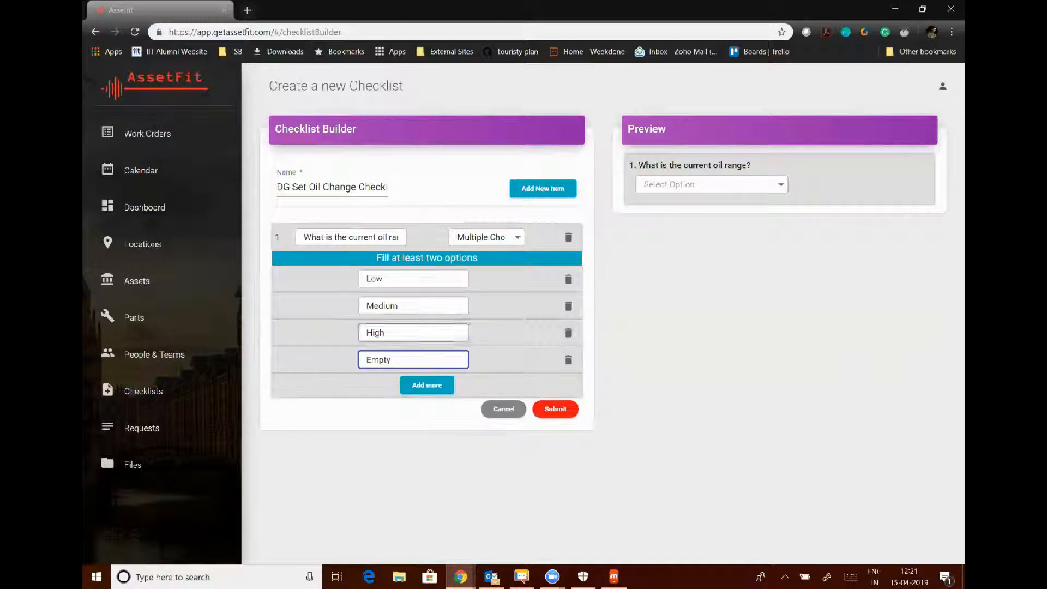
click(534, 194)
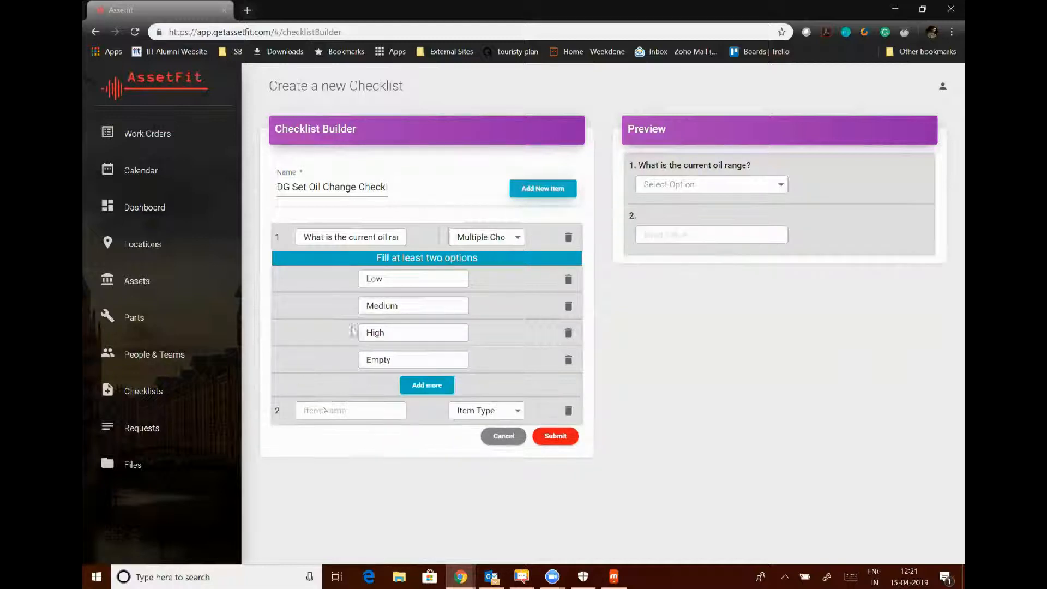
Name item 2 'Total run hours' and set its type to Number.
click(327, 409)
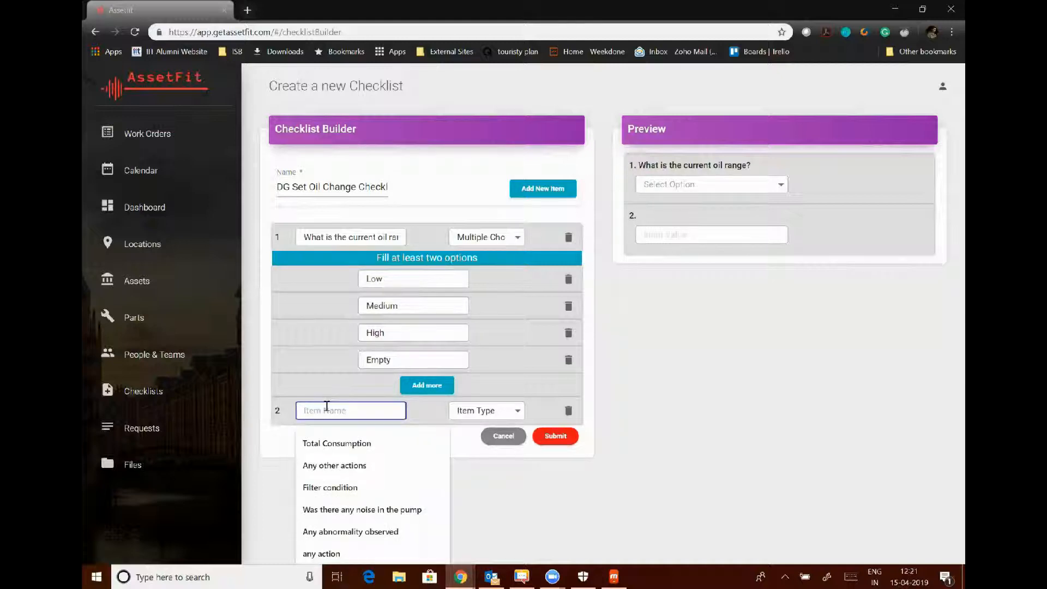
text(Total)
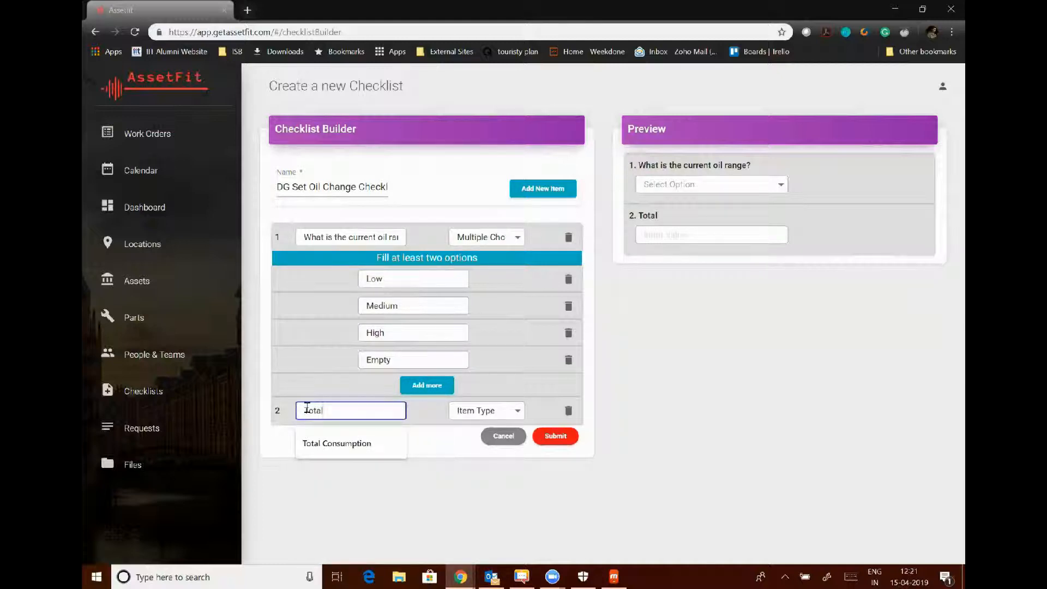
text( run hour)
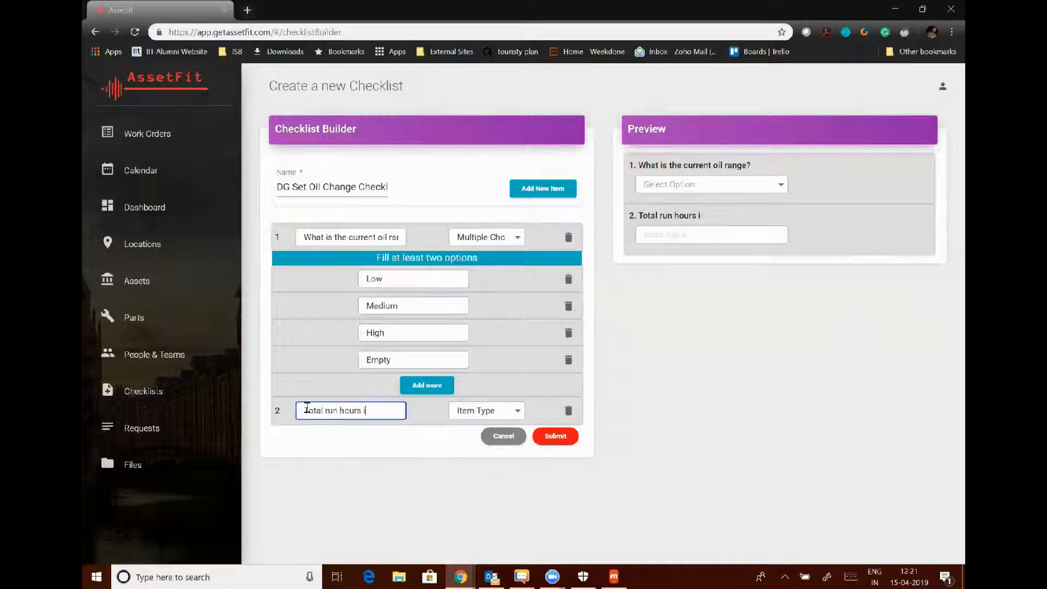
text(s)
click(486, 410)
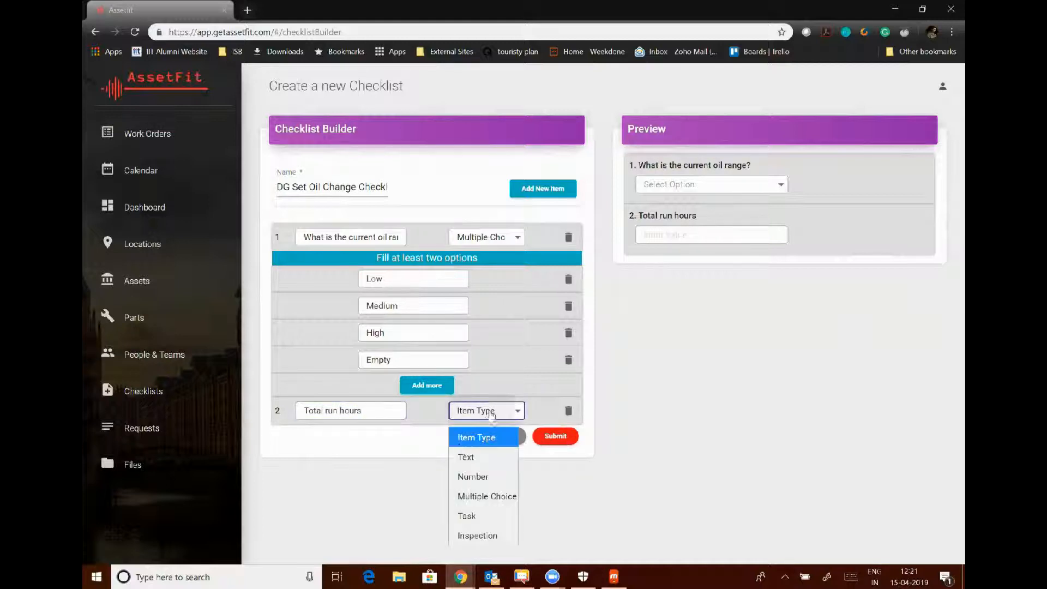
click(461, 478)
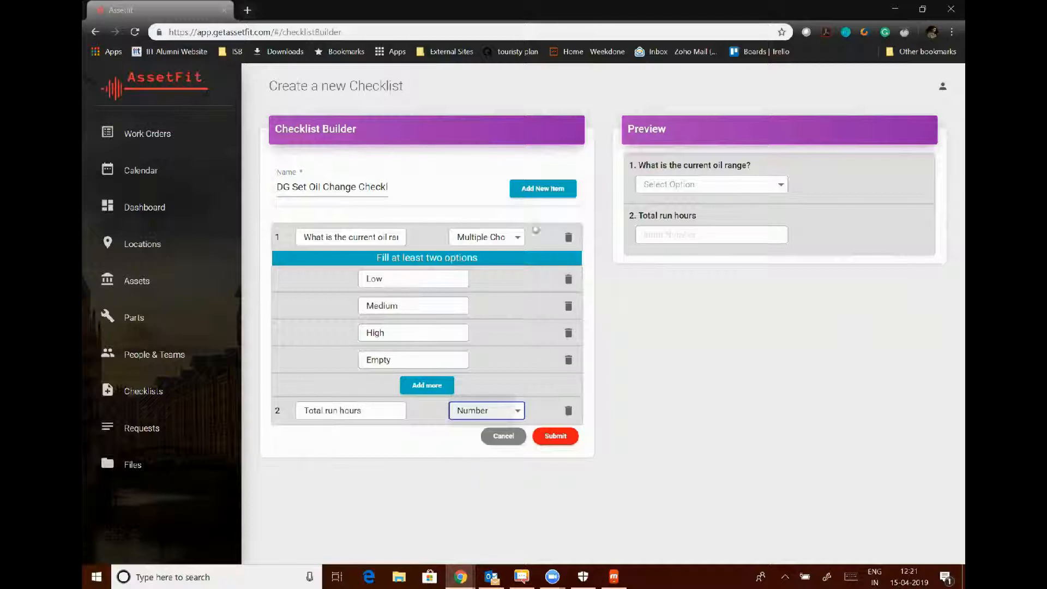
Add item 3 'Clean the air filter' as a Task, then add a fourth item.
click(541, 190)
click(332, 438)
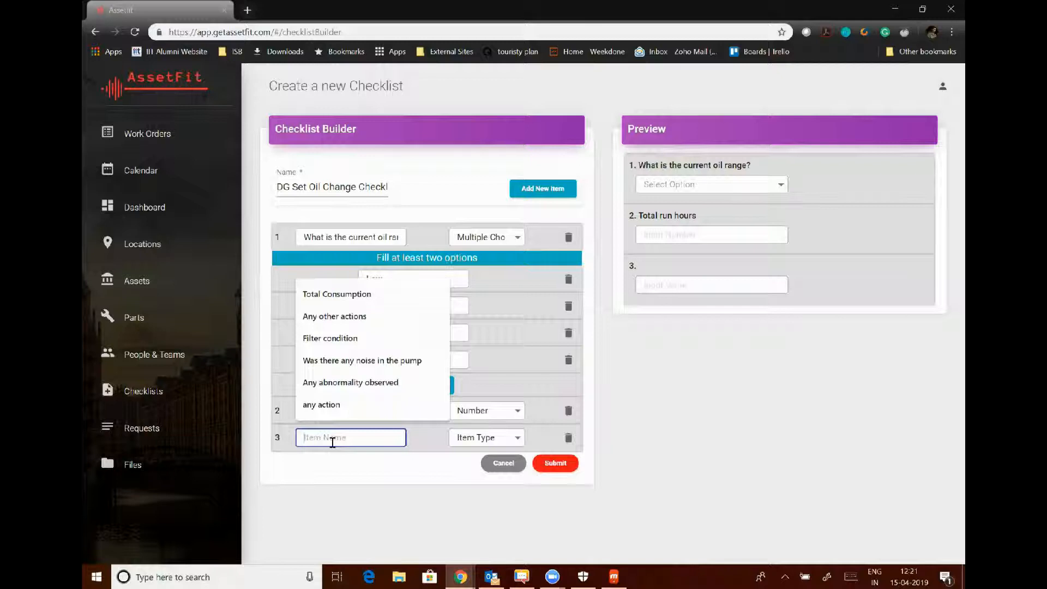
text(Clean the )
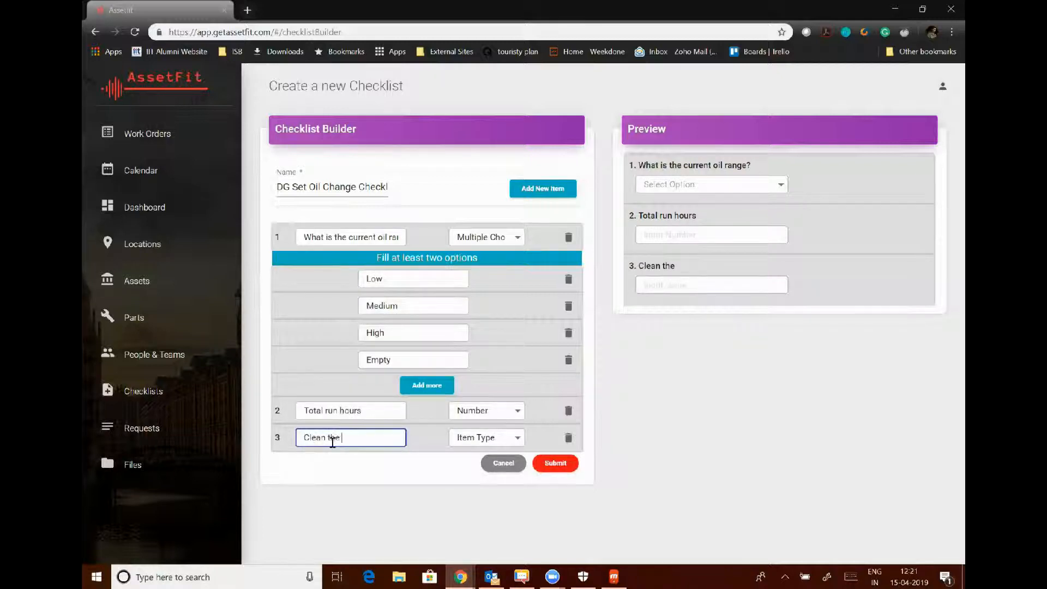
text(air filter)
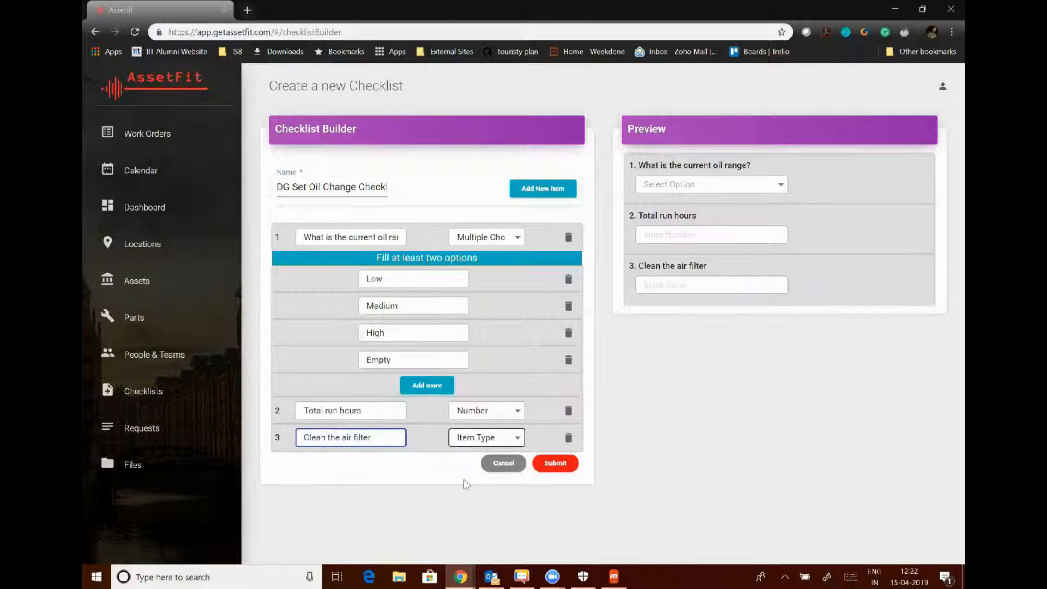
click(475, 443)
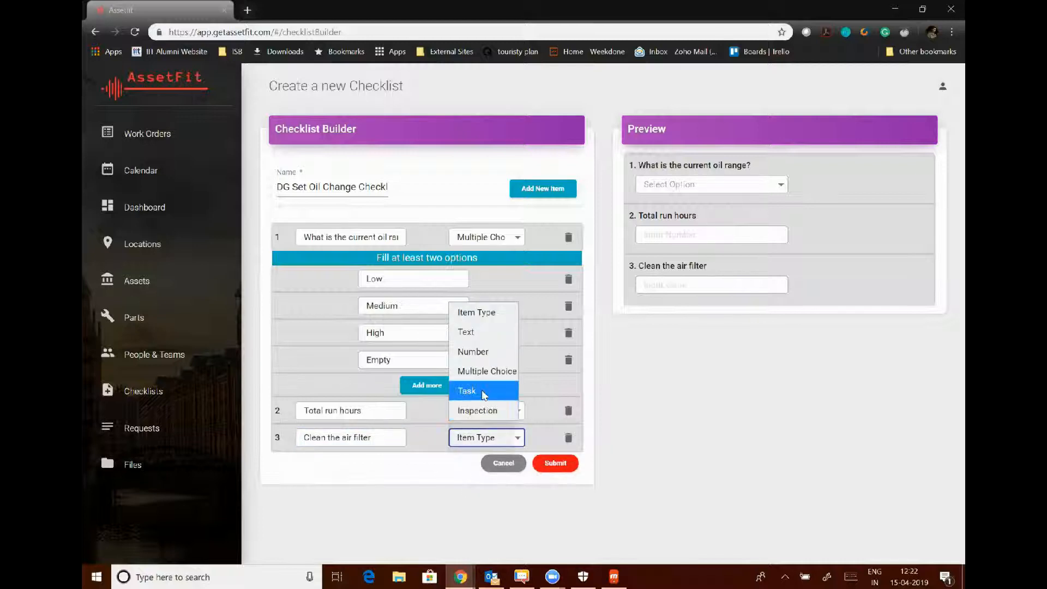
click(467, 390)
click(543, 188)
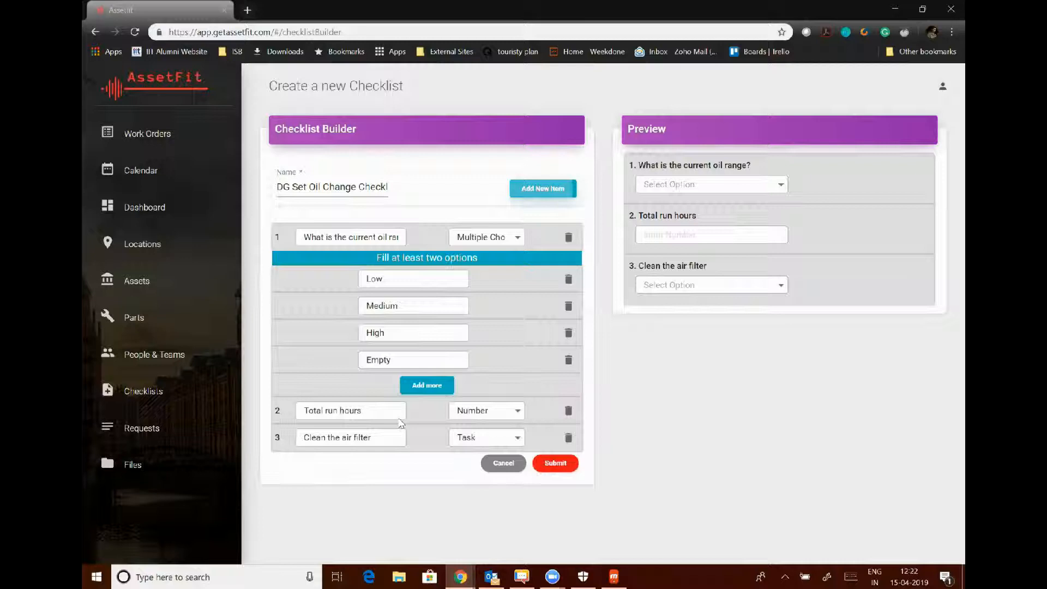
click(318, 465)
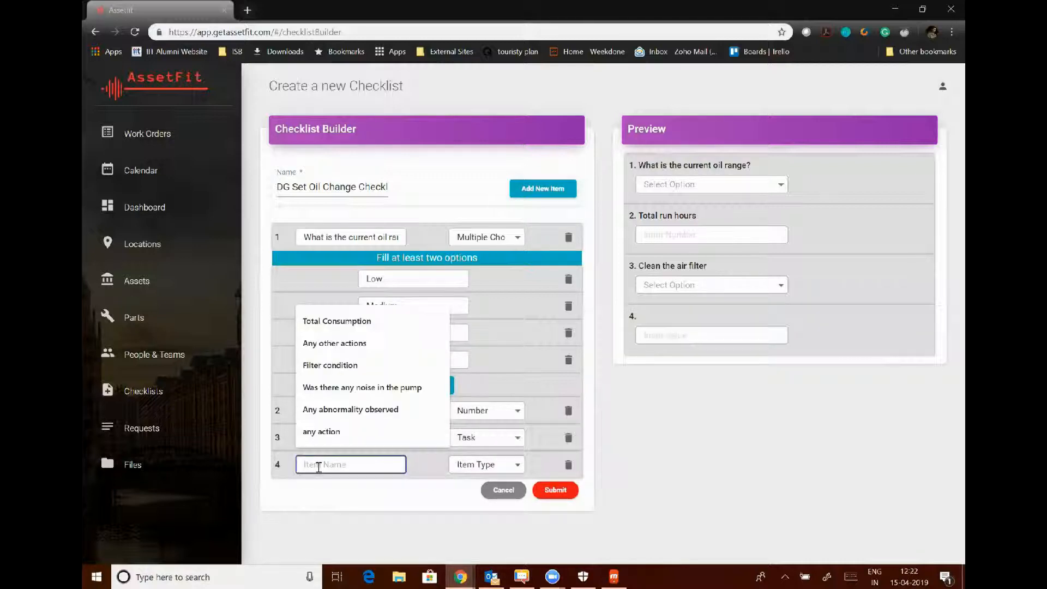
Name item 4 'Inspect the oil quality' and set its type to Inspection.
text(Inscpect th)
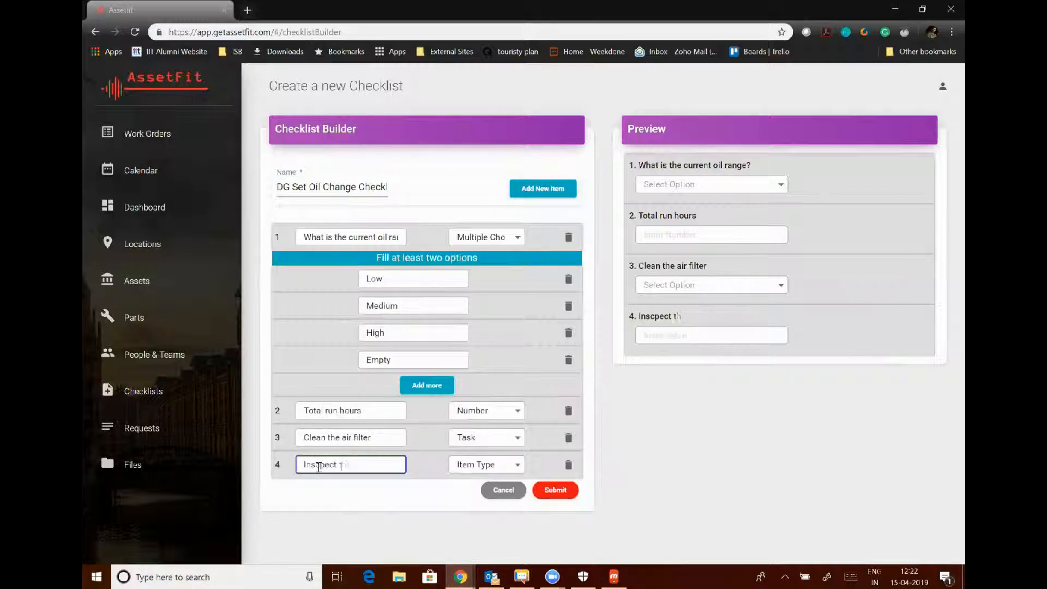
key(BackSpace)
key(BackSpace)
key(BackSpace)
key(BackSpace)
text(pect the)
text(oil quality)
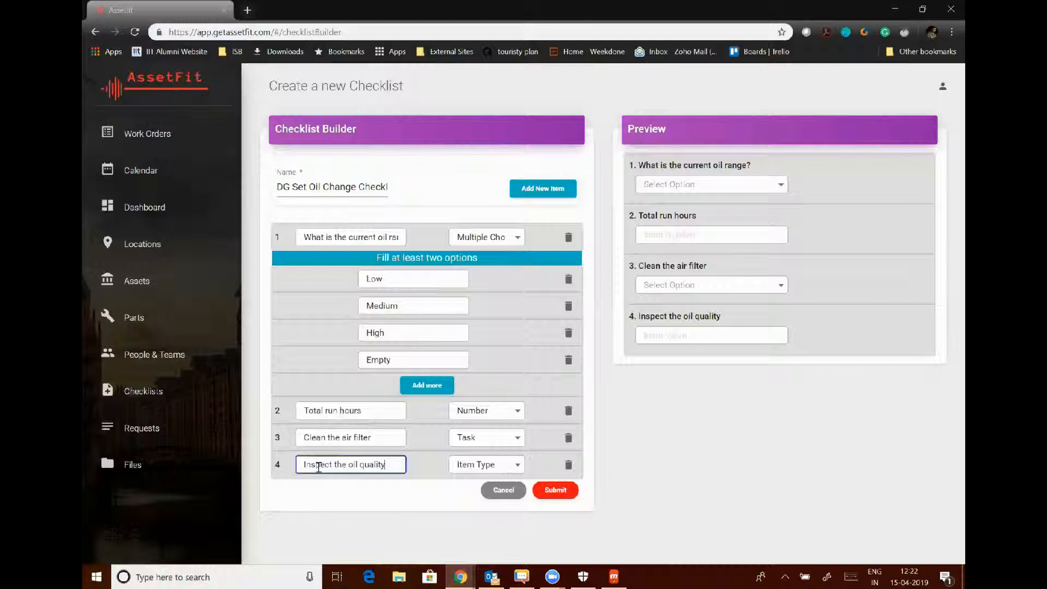
click(462, 465)
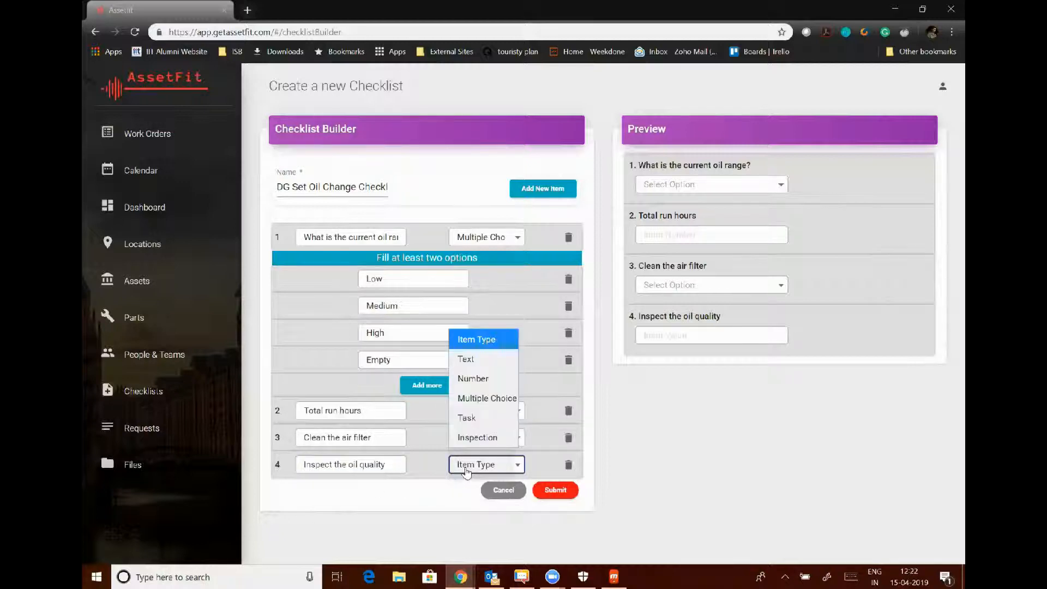
click(472, 437)
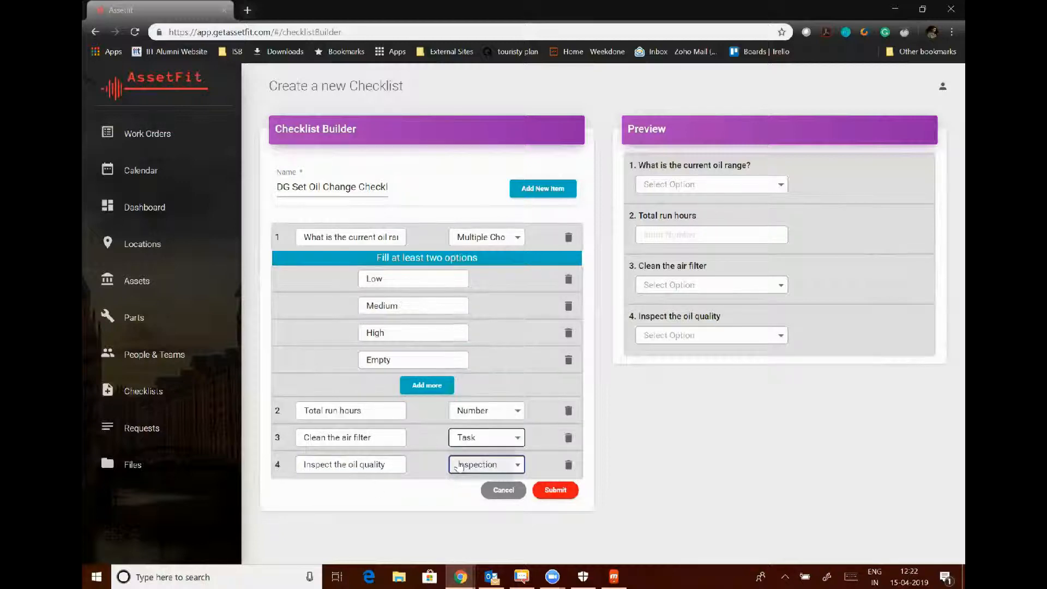
Add a fifth Text item 'Any other actions' and submit the checklist.
click(535, 190)
click(307, 493)
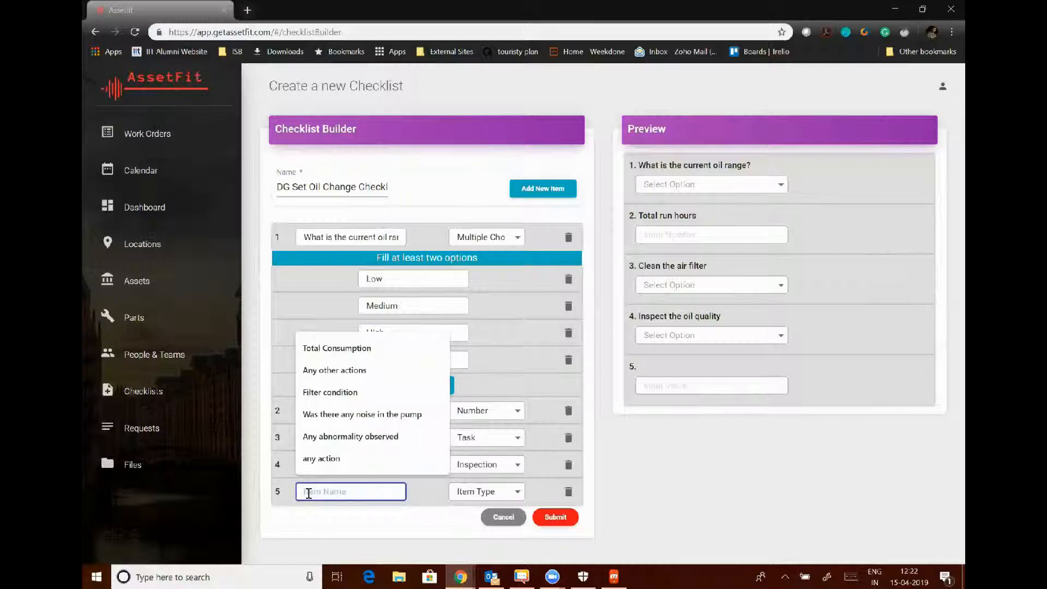
text(Any other actions)
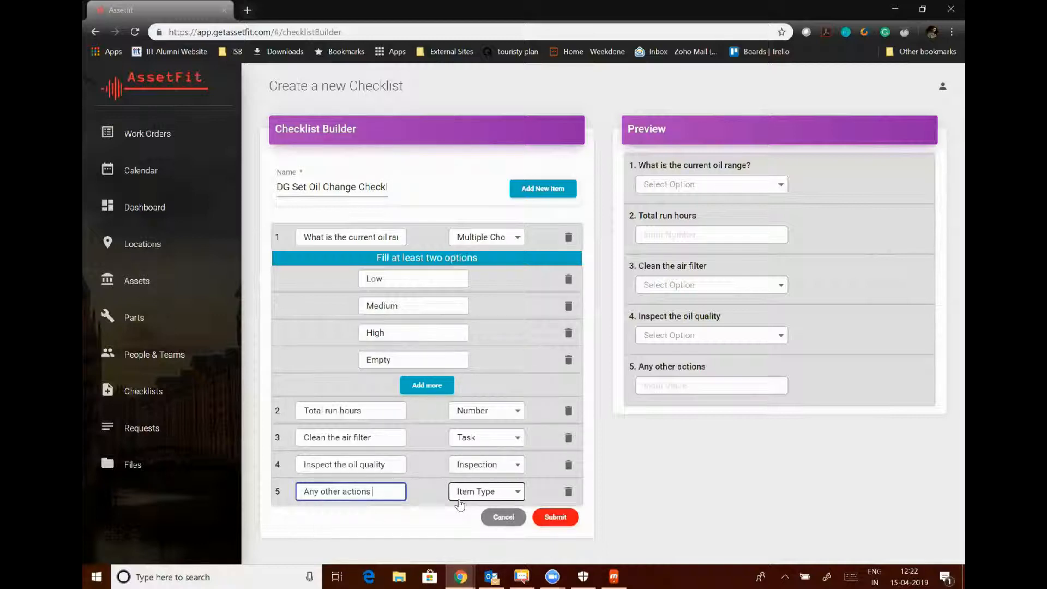
click(459, 505)
click(480, 386)
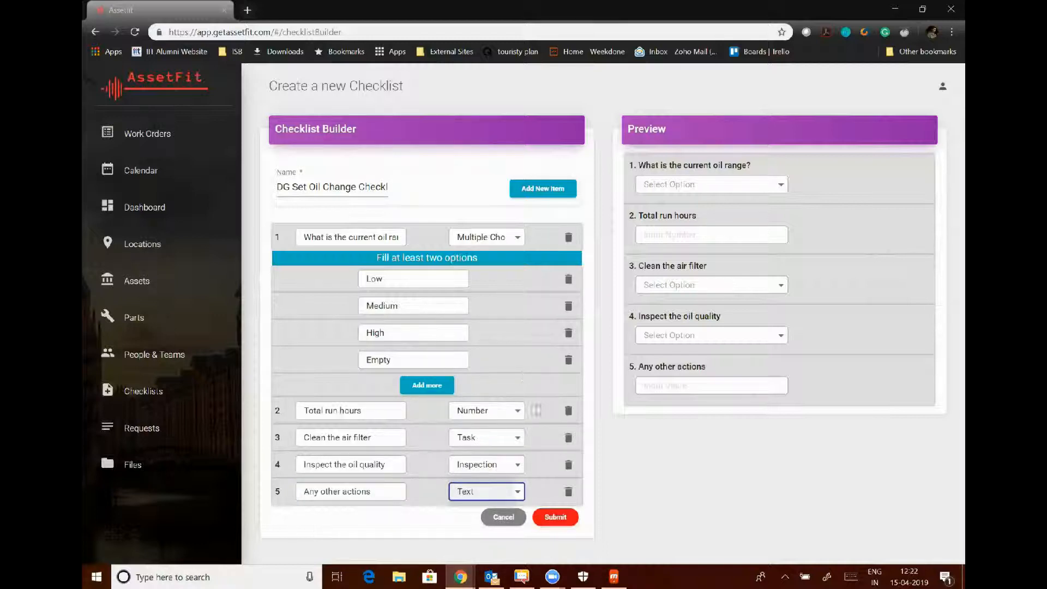
click(548, 519)
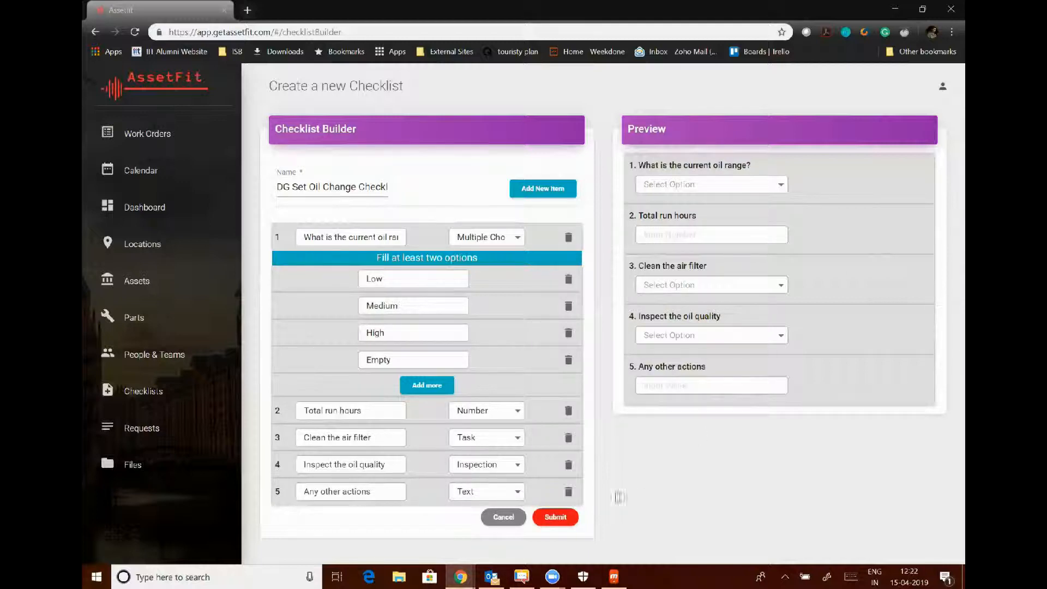
click(552, 519)
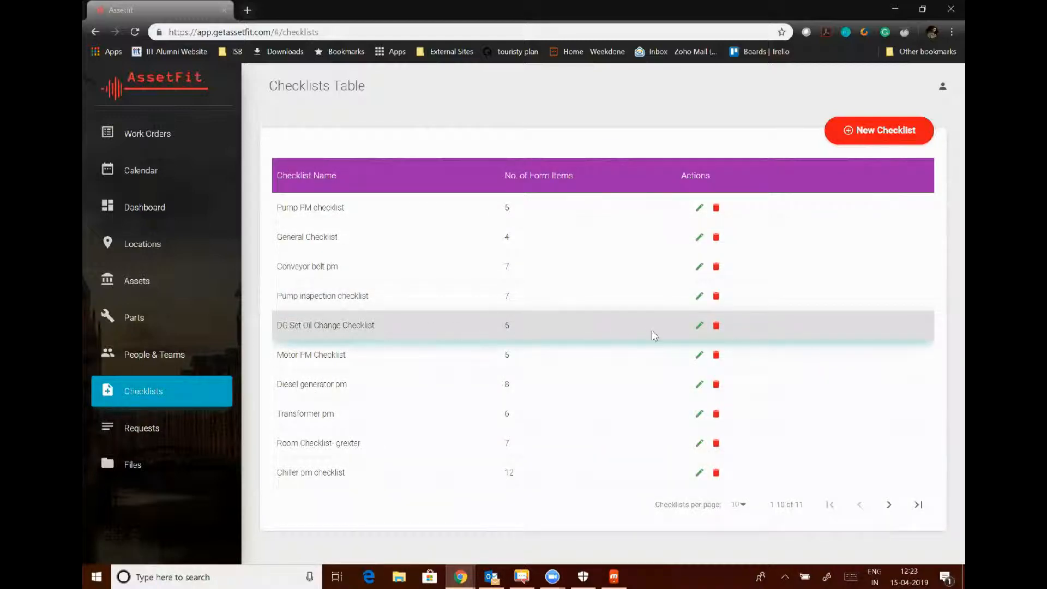
Open 'Oil change in DG Set' from Work Orders and choose Edit All Recurring Workorders.
click(140, 133)
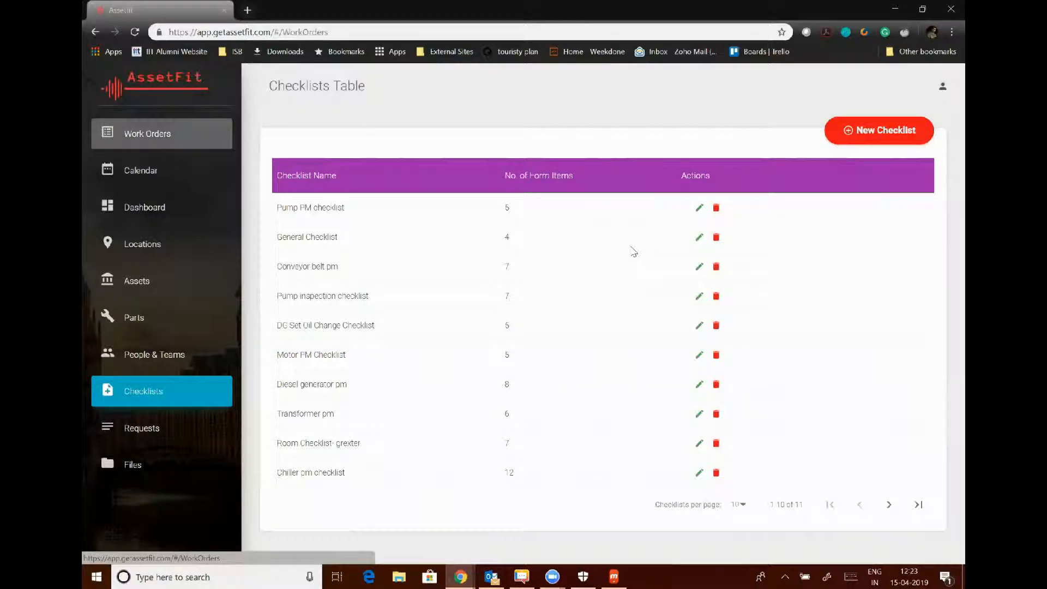
scroll(533, 303, down, 2)
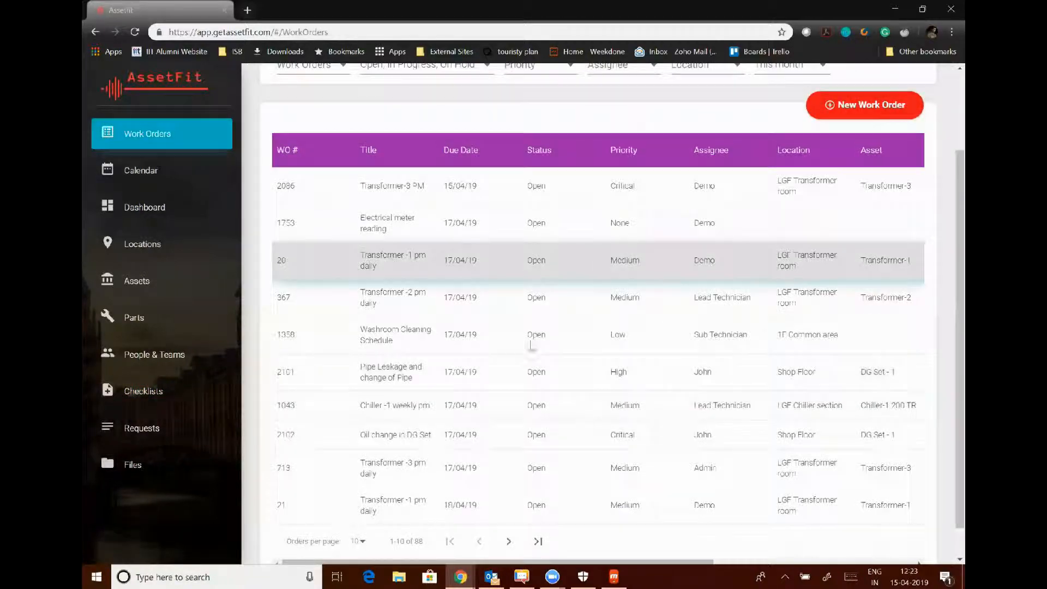
click(428, 438)
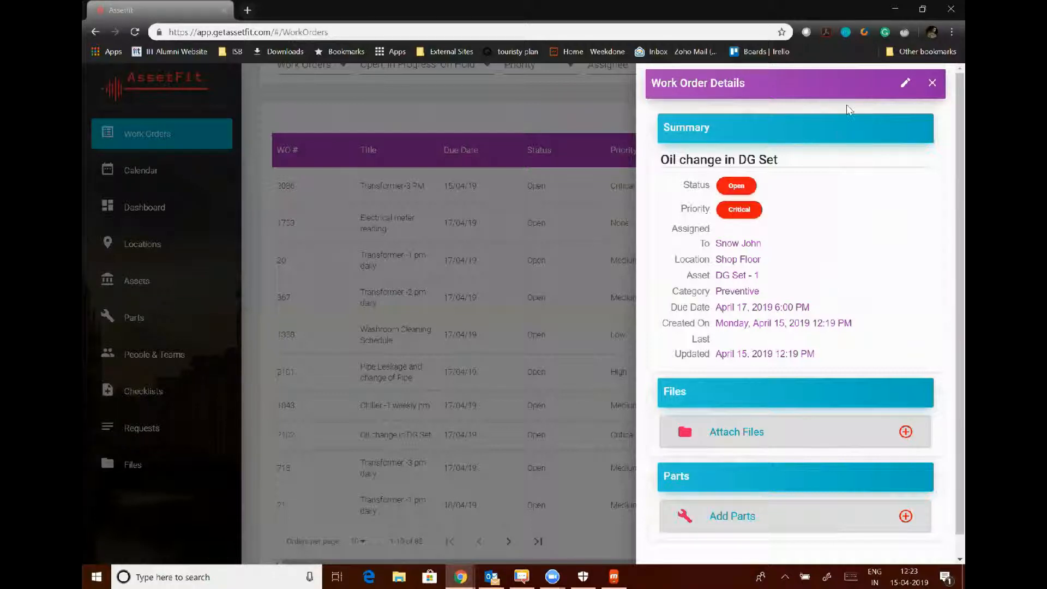
click(903, 87)
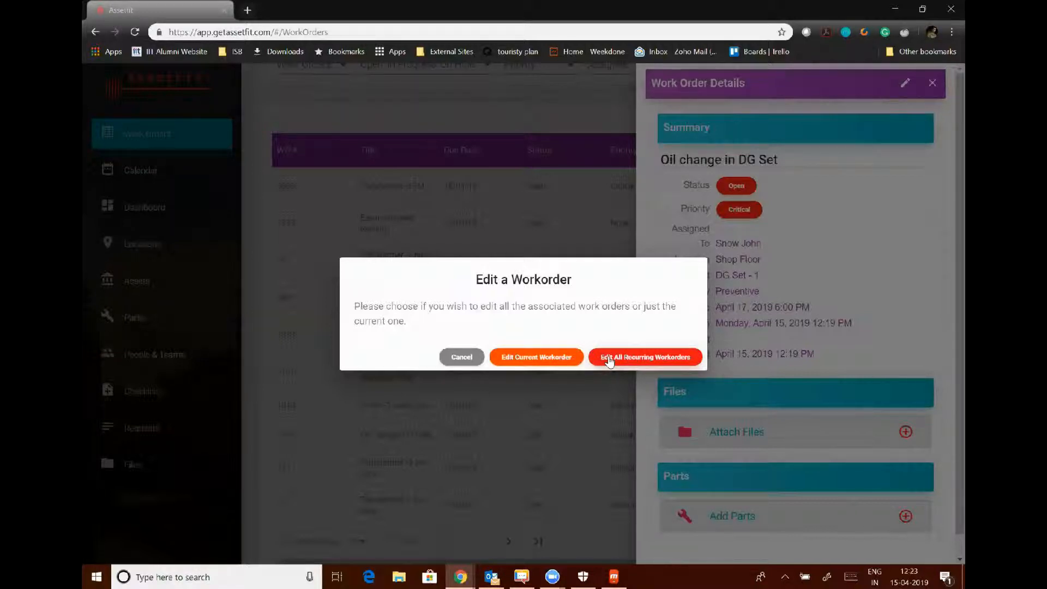
click(608, 358)
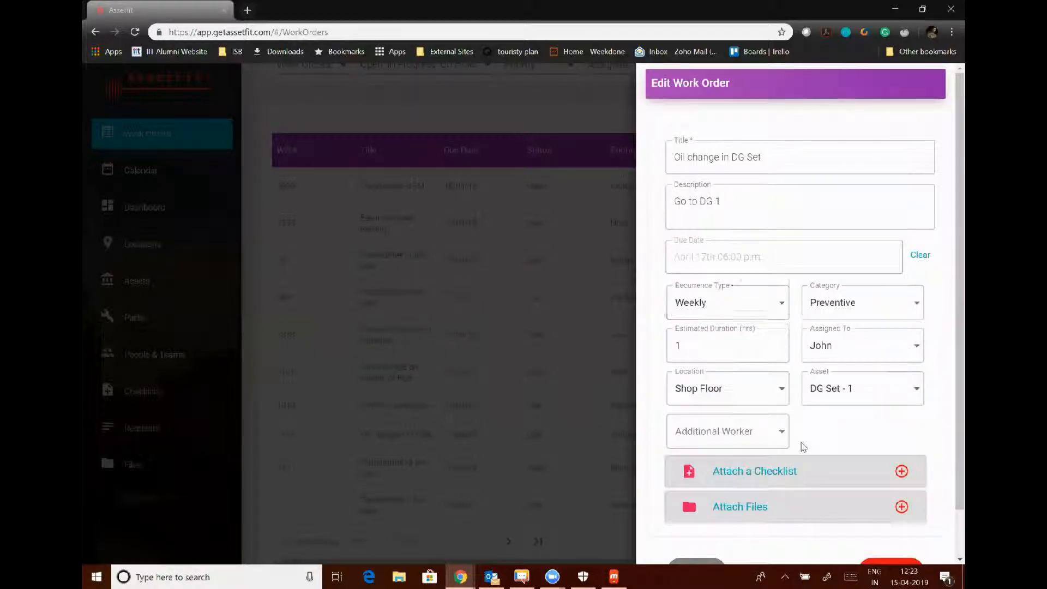
Attach the DG Set Oil Change Checklist template to the Oil change in DG Set work order and save it.
scroll(908, 428, down, 1)
click(905, 425)
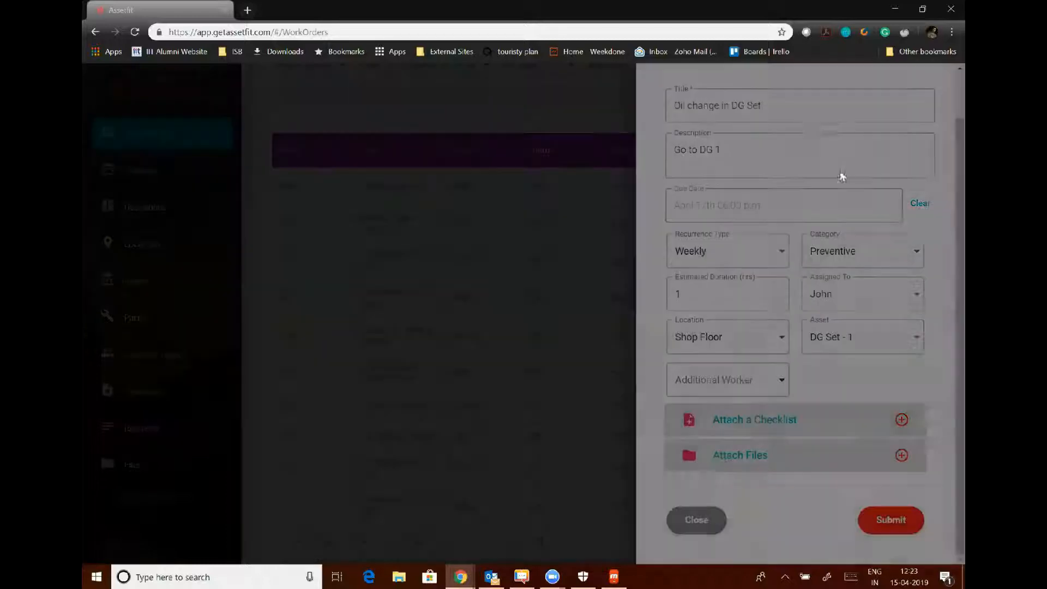
click(744, 164)
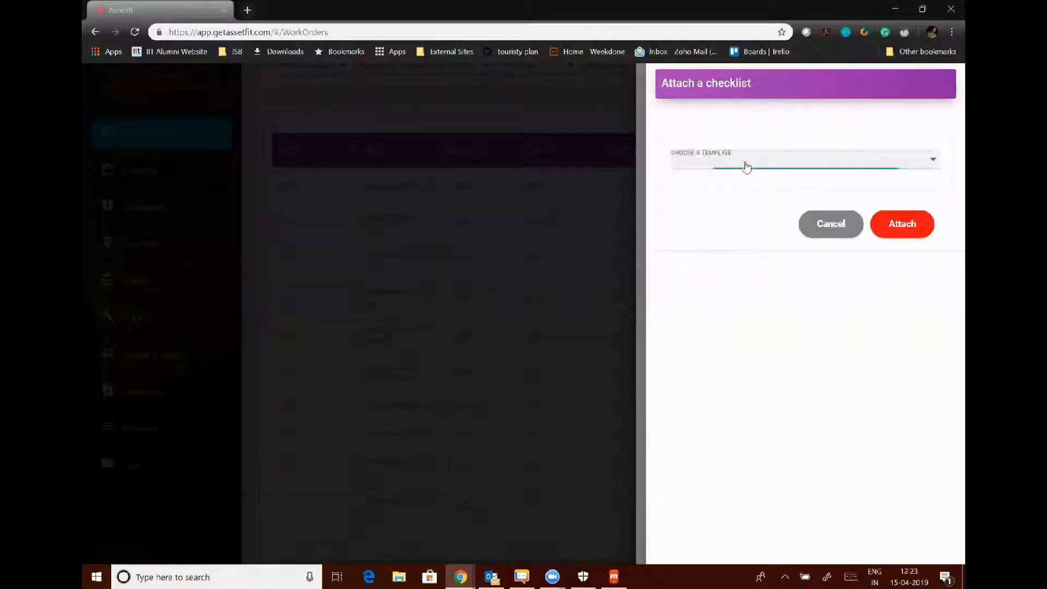
click(716, 297)
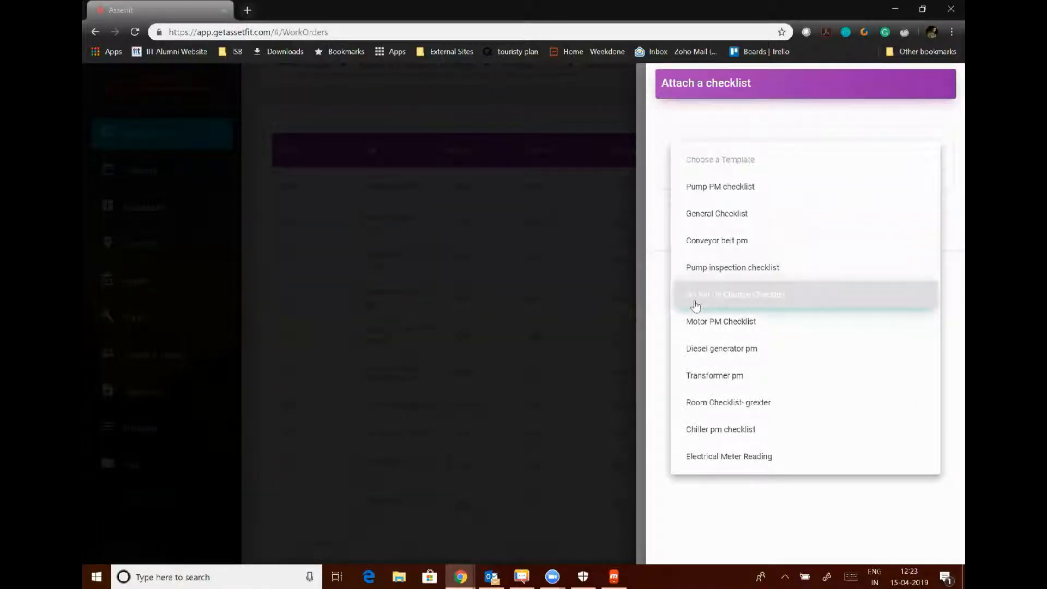
click(741, 305)
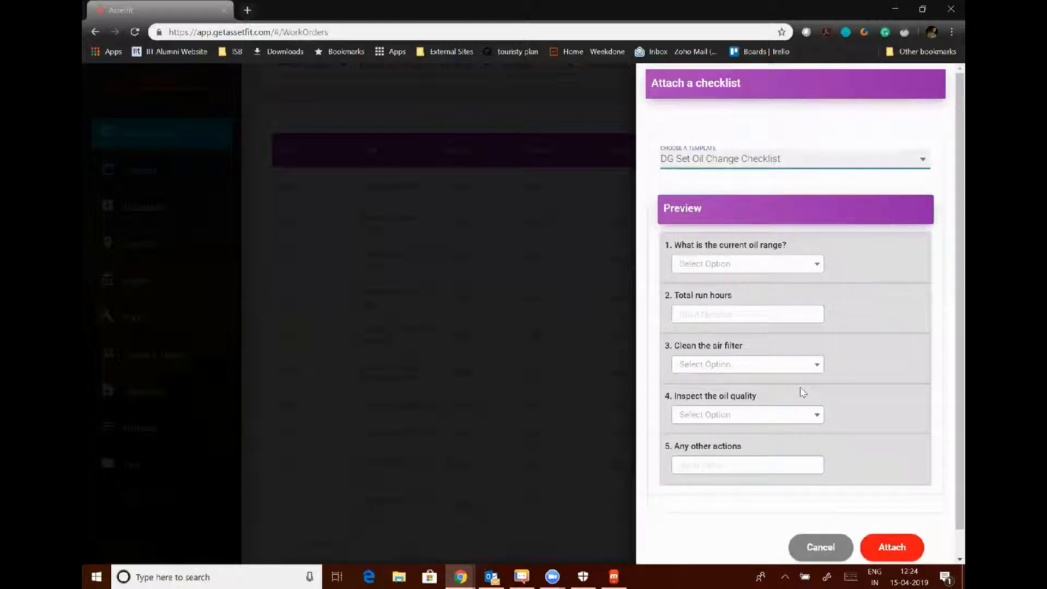
scroll(775, 433, down, 1)
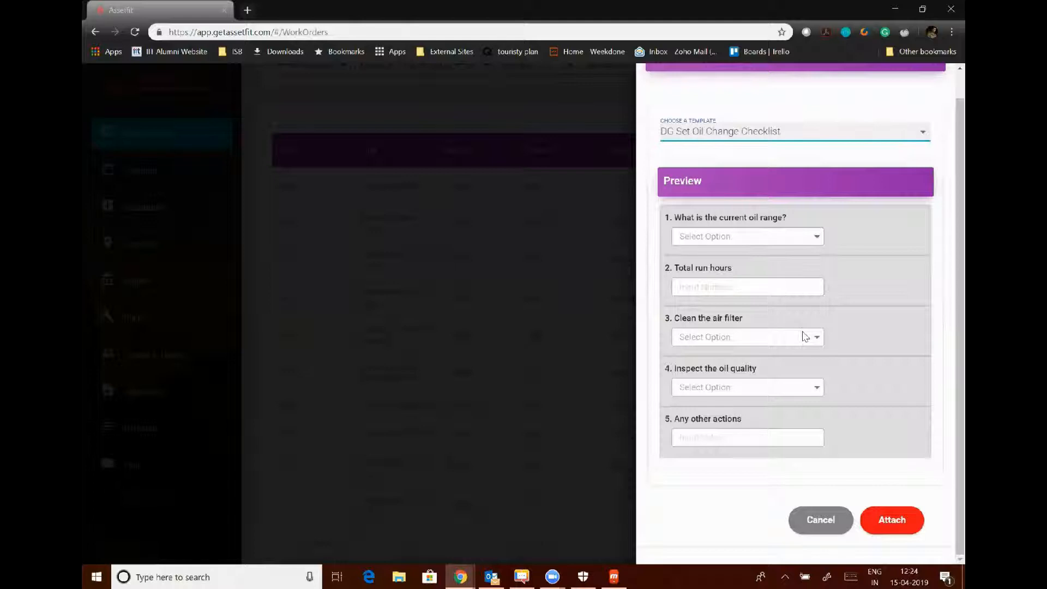
click(888, 521)
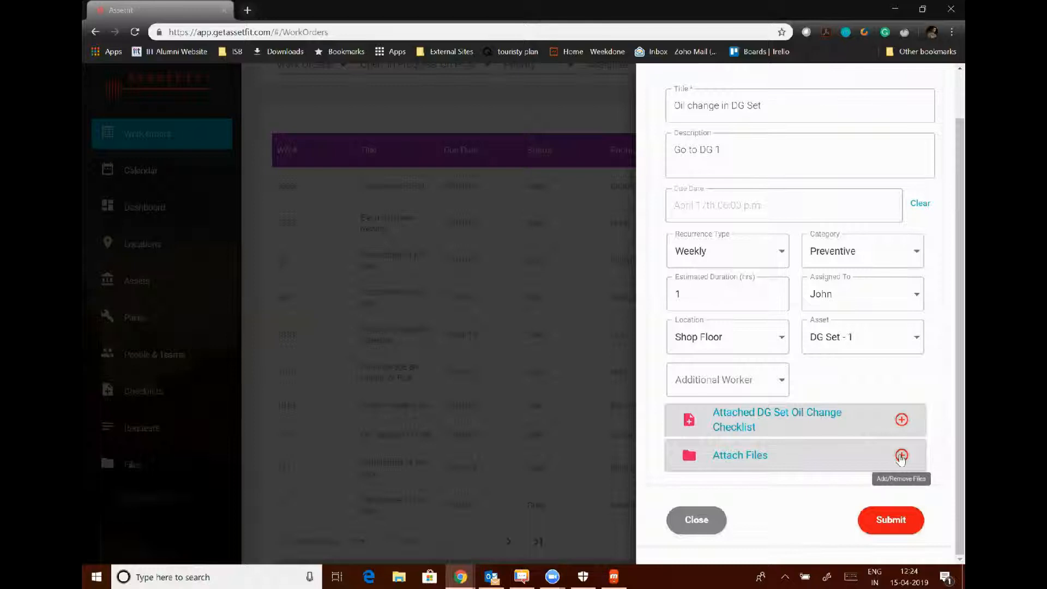
click(891, 520)
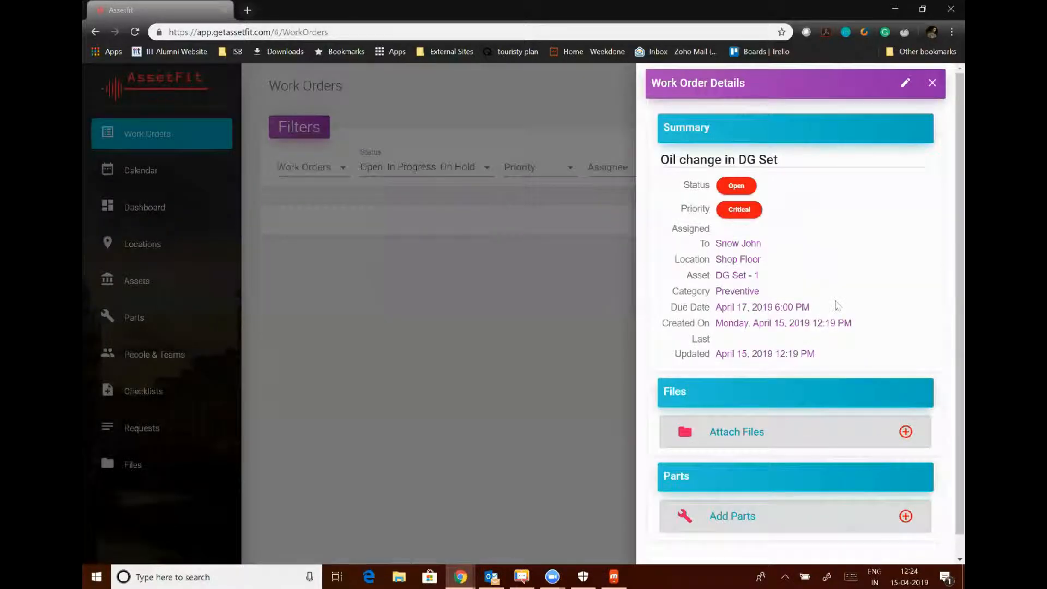
Close the Oil change in DG Set work order details and bring up the Mobizen phone mirror.
scroll(792, 352, down, 5)
scroll(792, 352, up, 5)
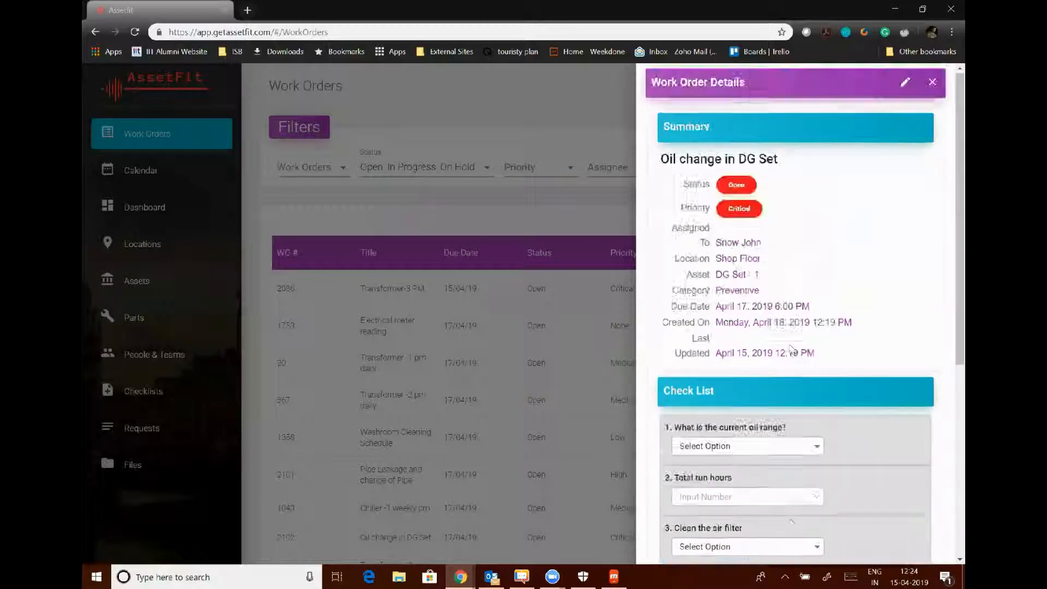
click(932, 84)
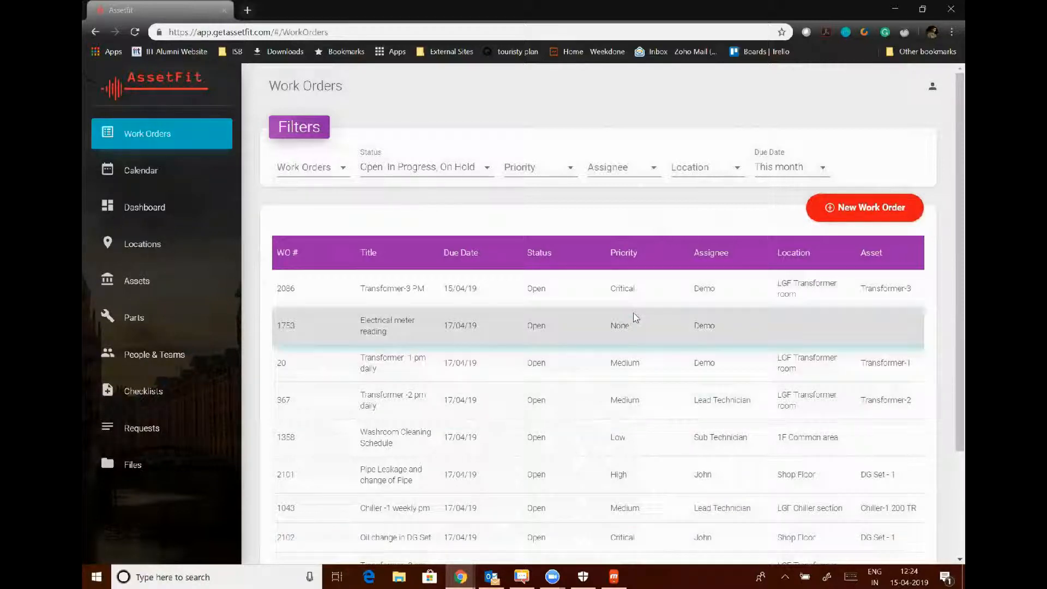
click(615, 574)
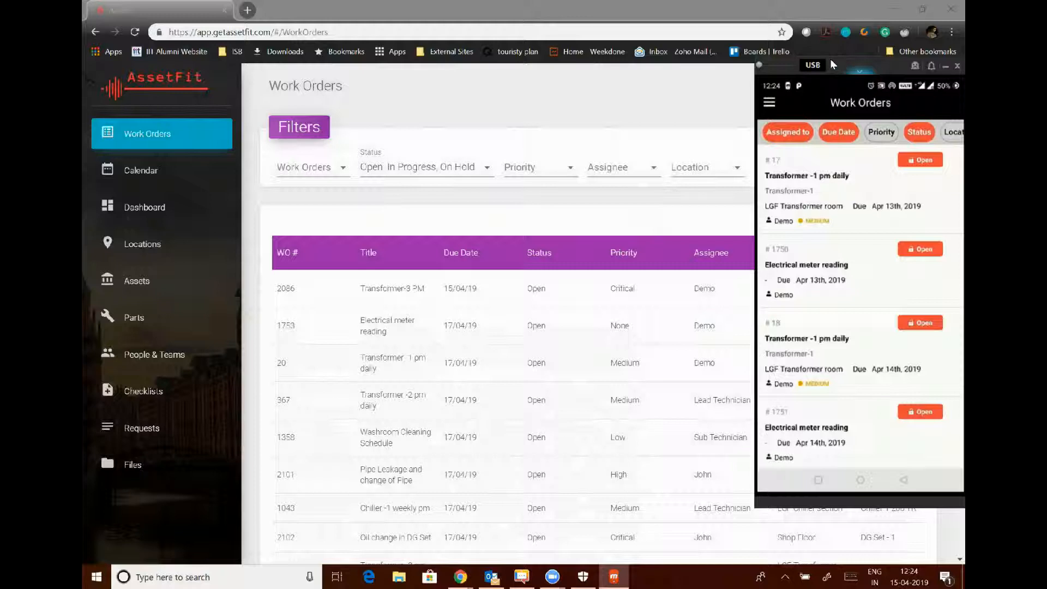
Move the Mobizen phone mirror window further to the left.
drag(830, 59, 764, 65)
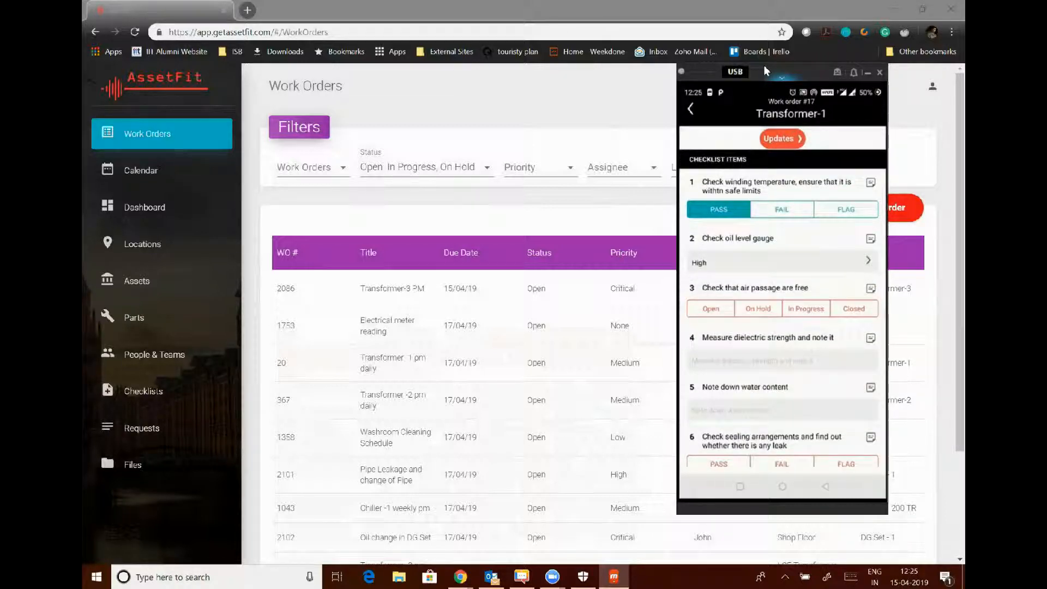
Add the note 'Oil change might be required' to the oil level gauge item.
click(874, 244)
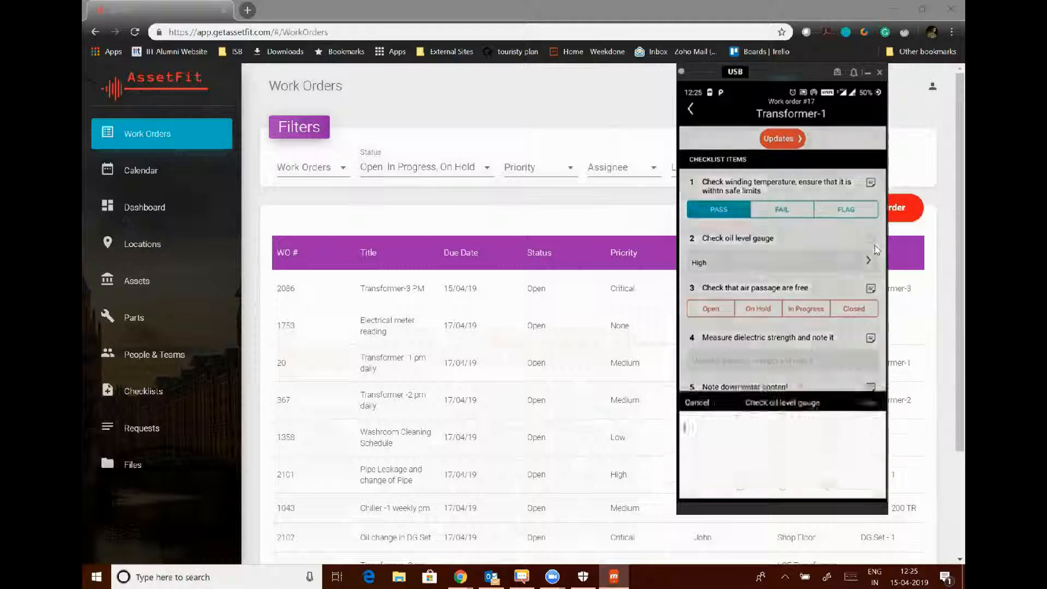
text(Oil change migh)
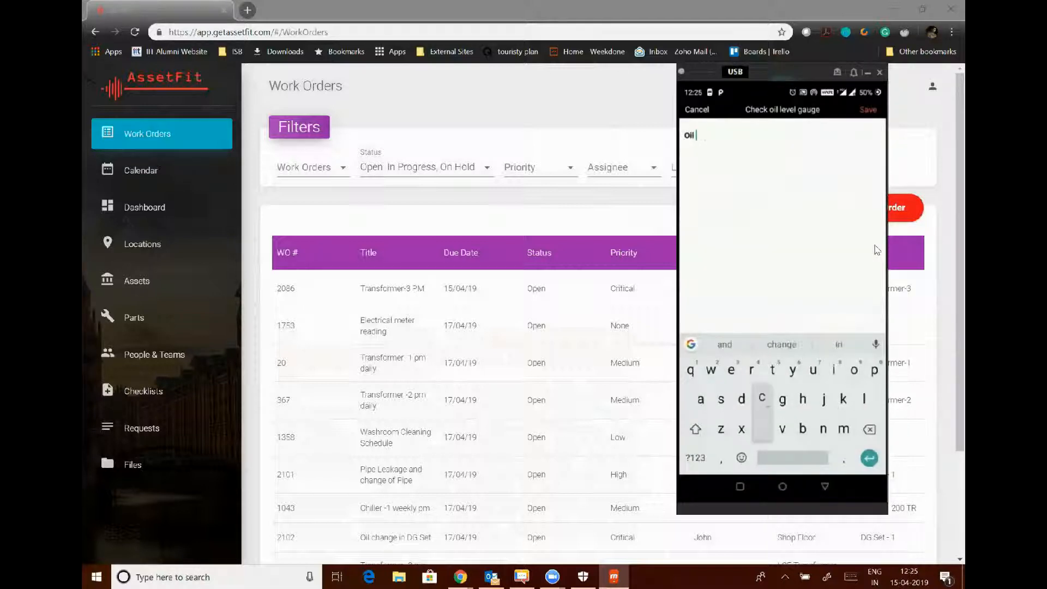
text(t be required)
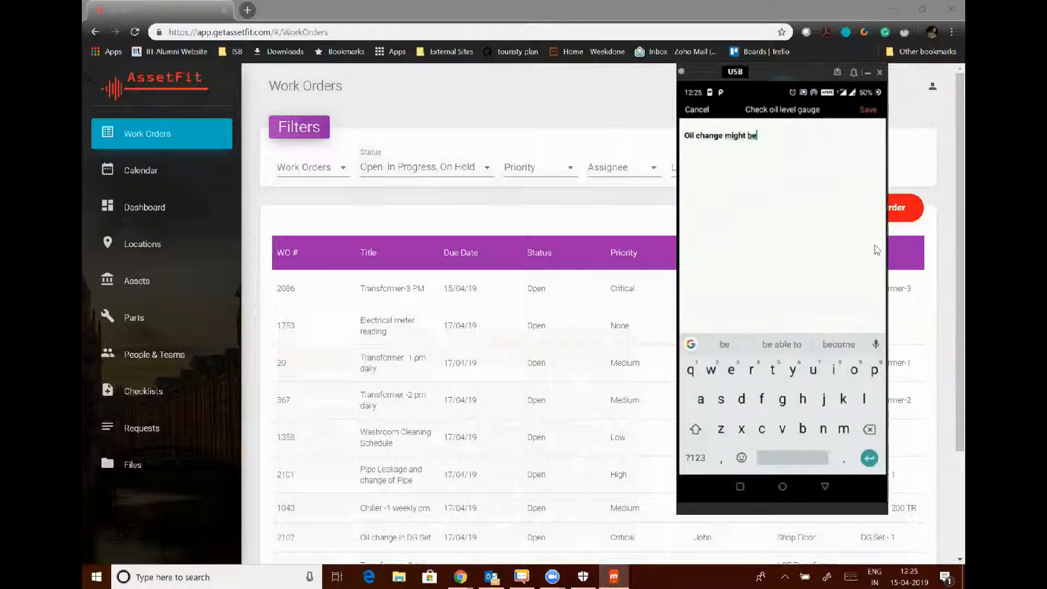
click(868, 110)
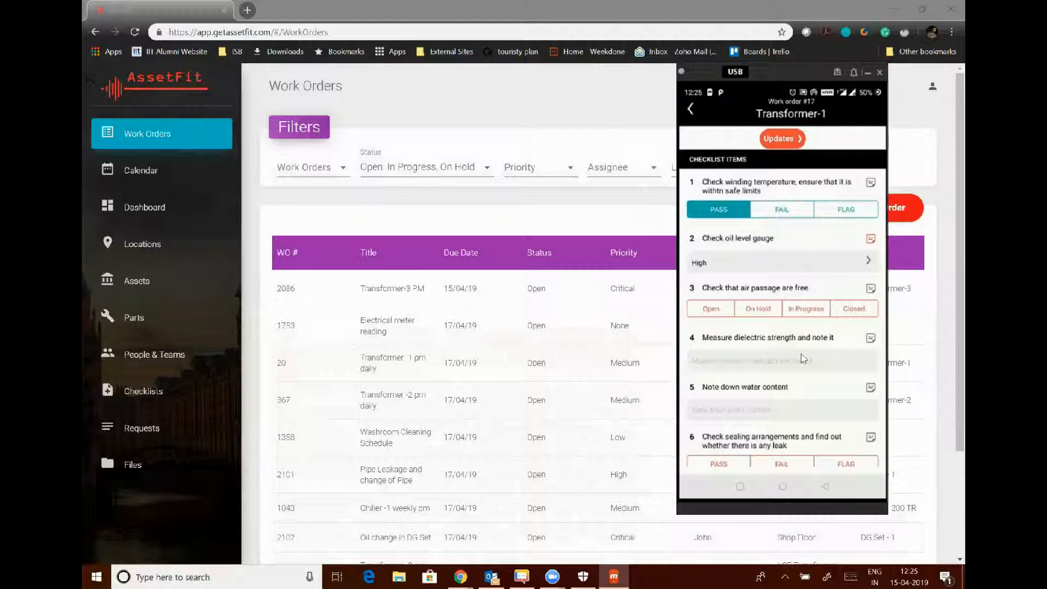
Complete the remaining items: air passage Closed, dielectric strength 2, water content 45, sealing flagged.
scroll(803, 358, down, 1)
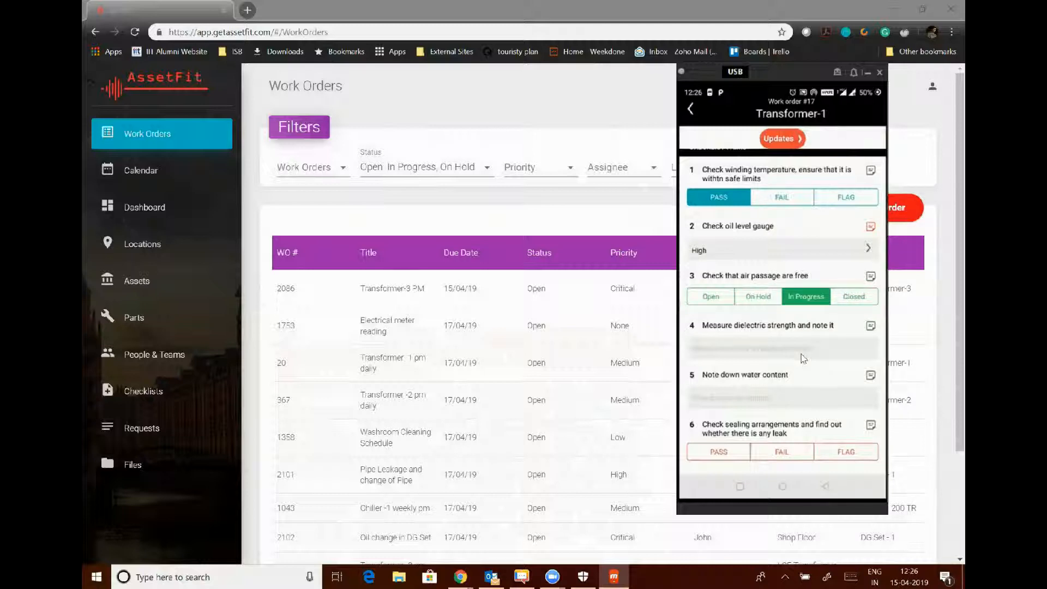
scroll(803, 358, down, 1)
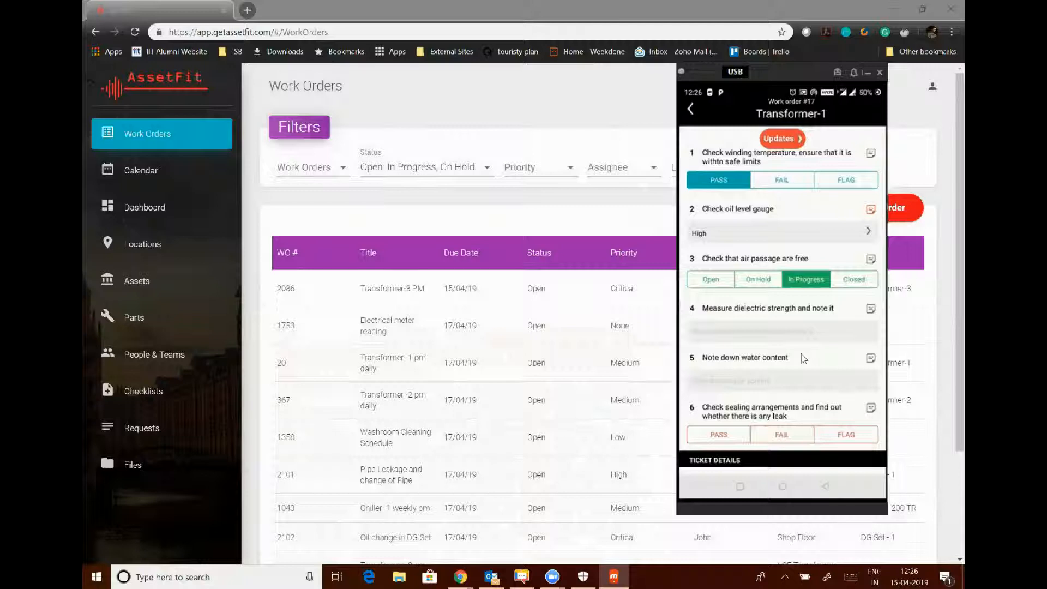
scroll(803, 359, down, 1)
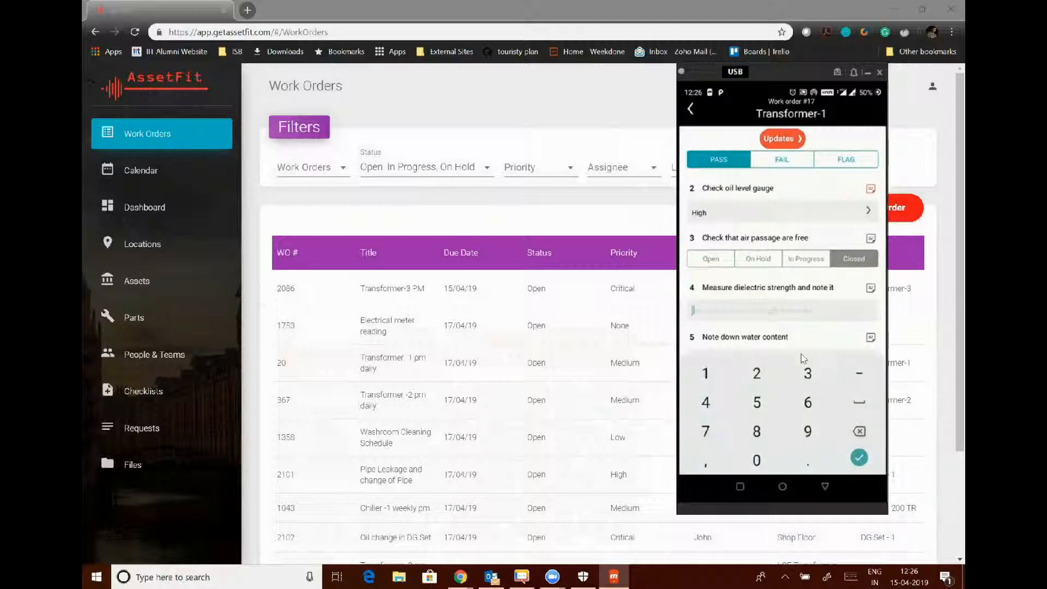
scroll(803, 358, down, 1)
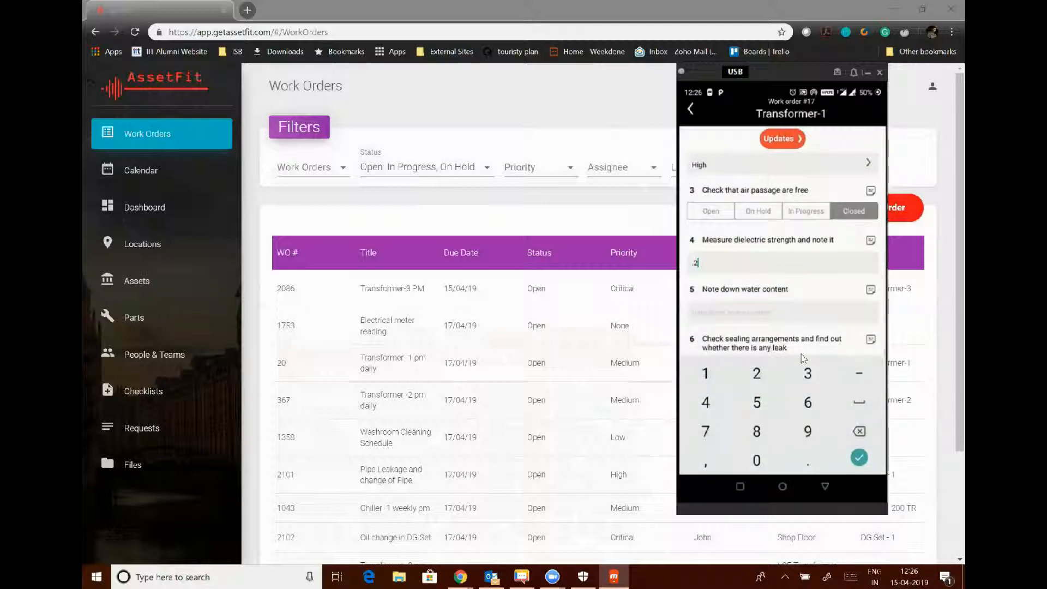
text(45)
scroll(804, 358, down, 1)
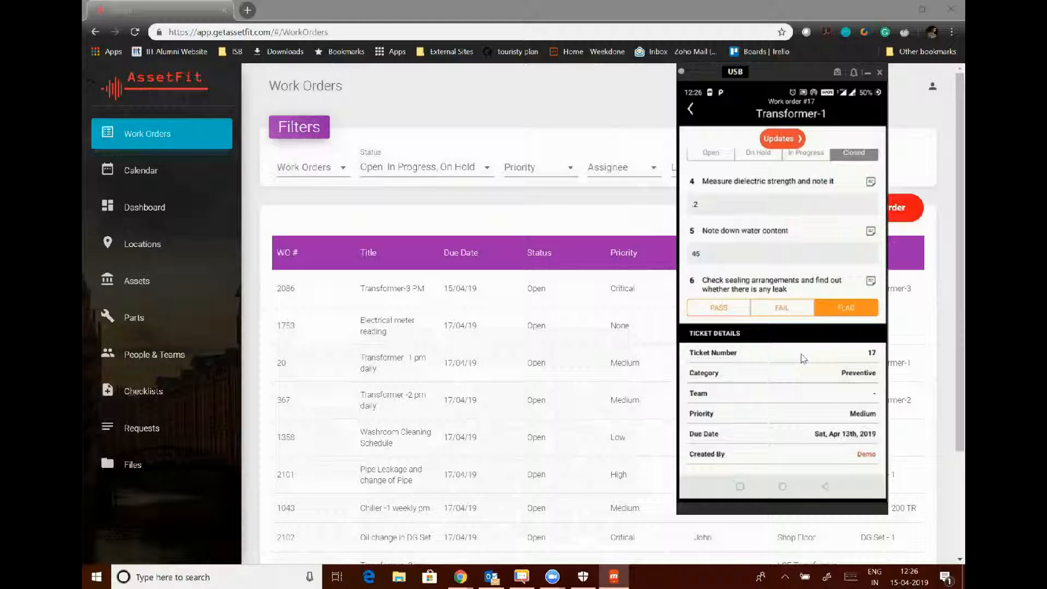
scroll(803, 358, up, 3)
scroll(803, 358, down, 5)
Post the update 'The air passage was not clear' on work order #17.
scroll(802, 359, up, 5)
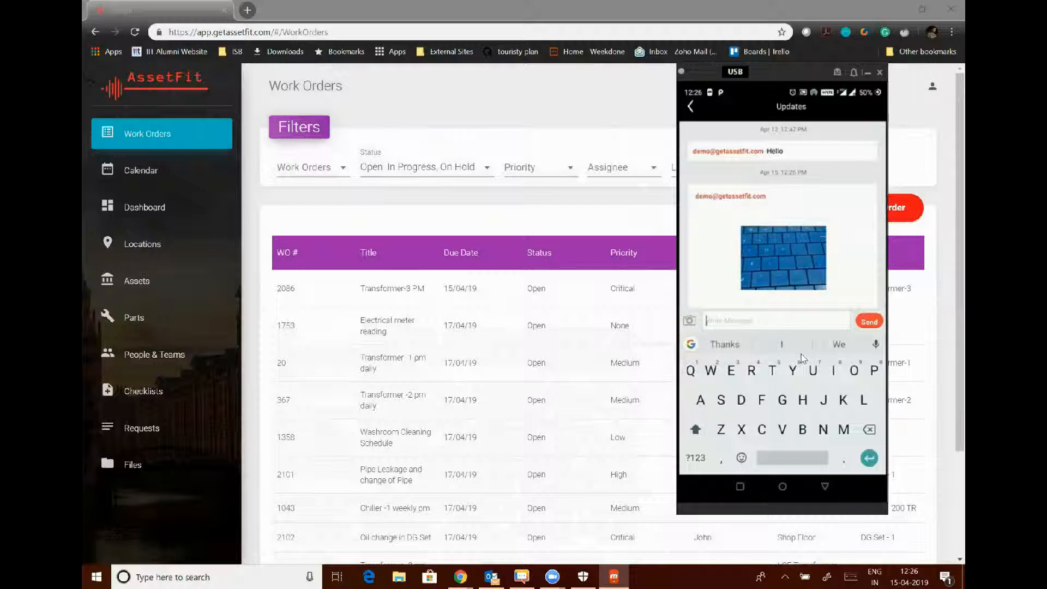
text(The air p)
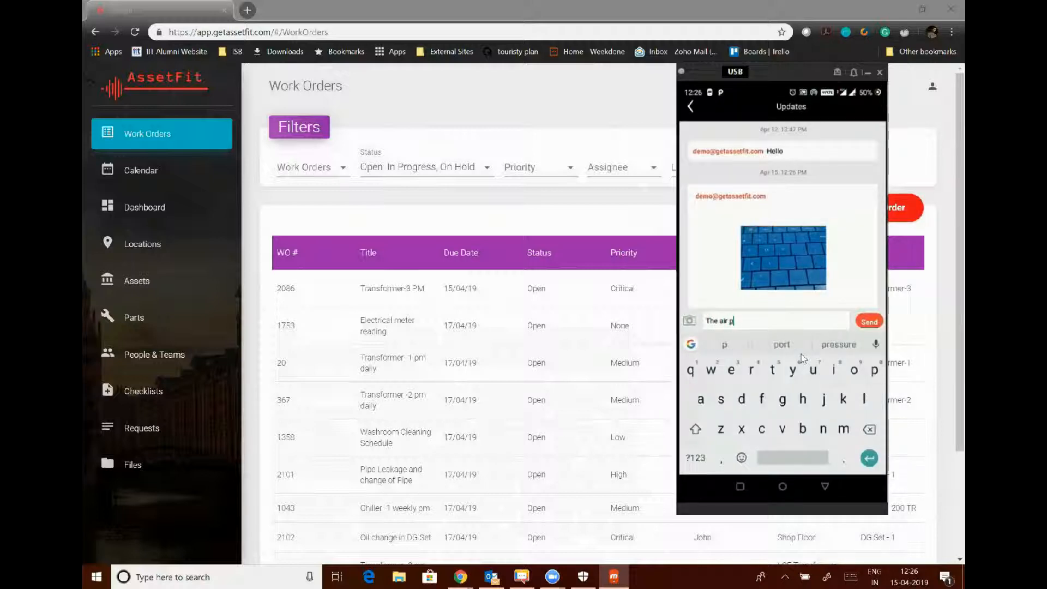
text(assage was )
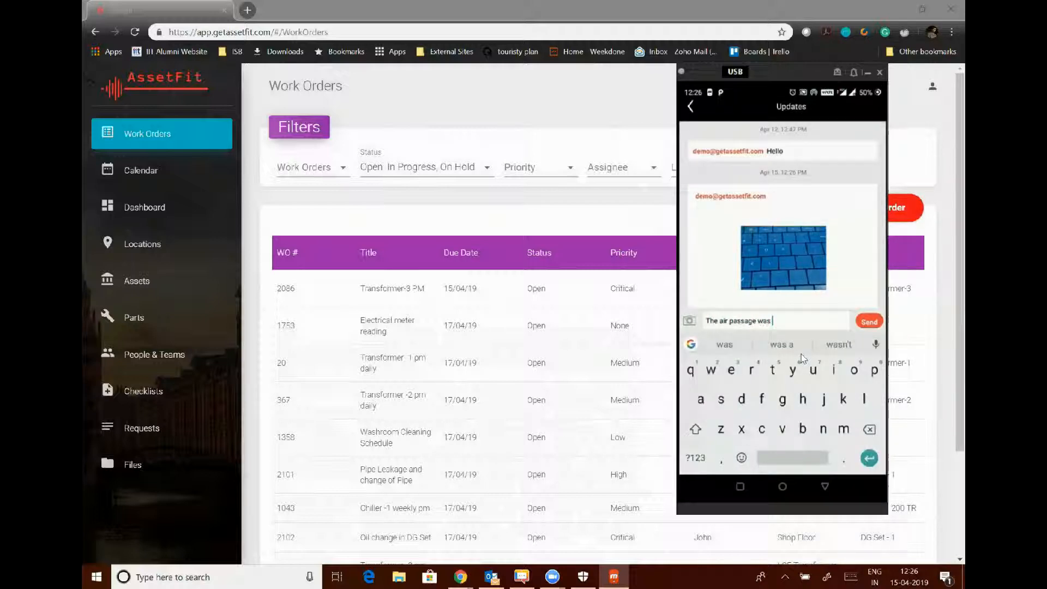
text(not clear)
key(Return)
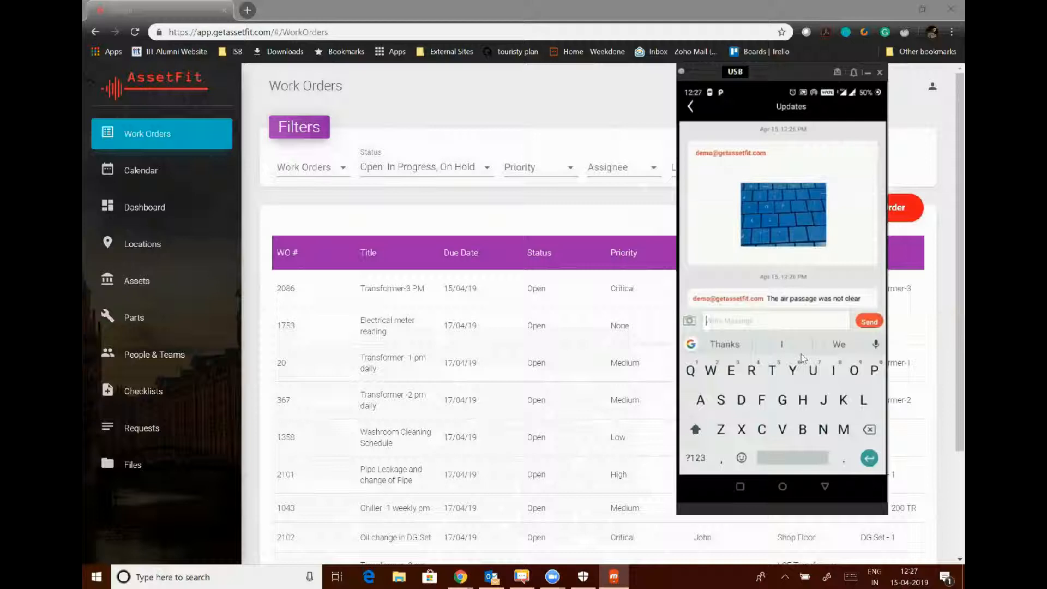
Return to work order #17, then bring the browser's Work Orders list to the front.
key(Escape)
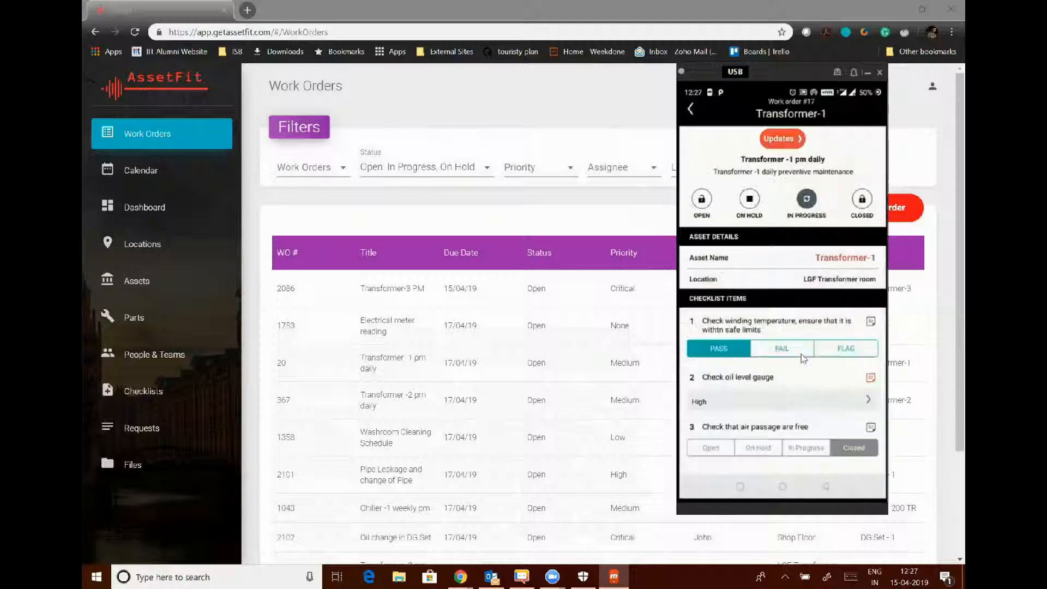
scroll(804, 359, down, 1)
scroll(804, 358, up, 1)
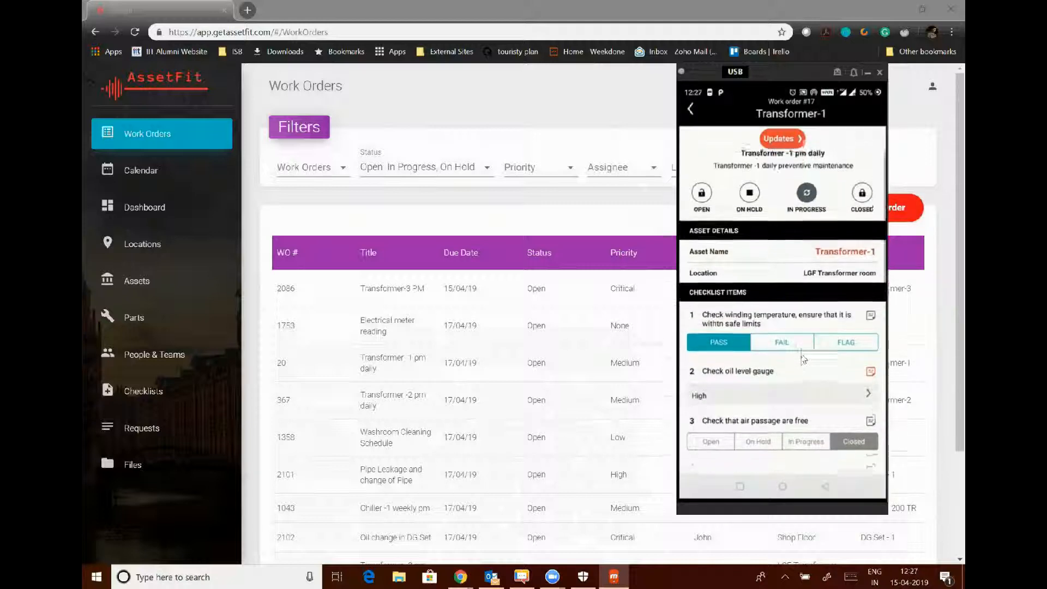
scroll(804, 358, down, 2)
scroll(804, 358, up, 2)
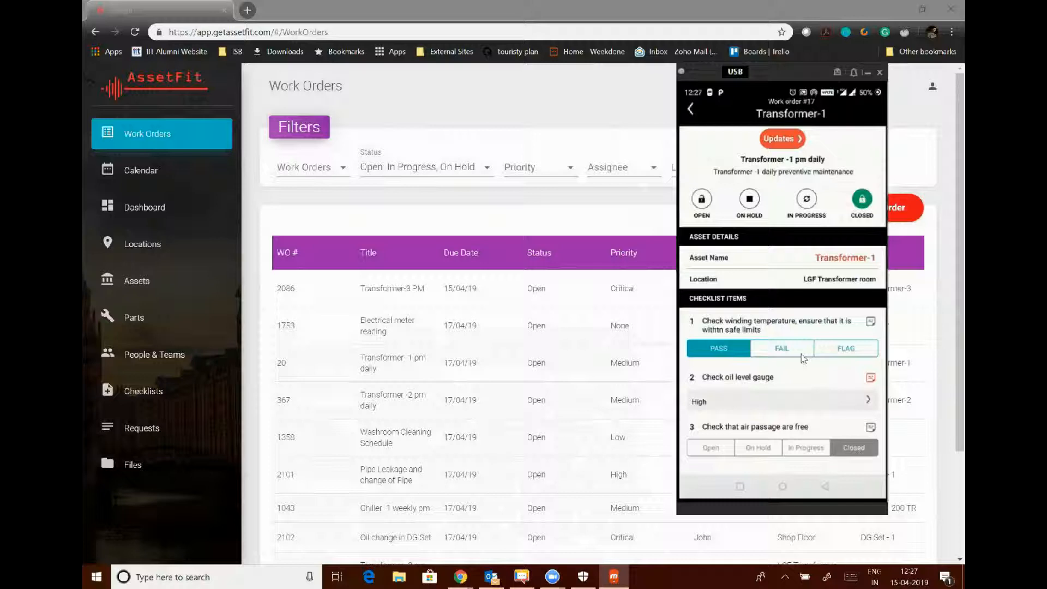
click(502, 238)
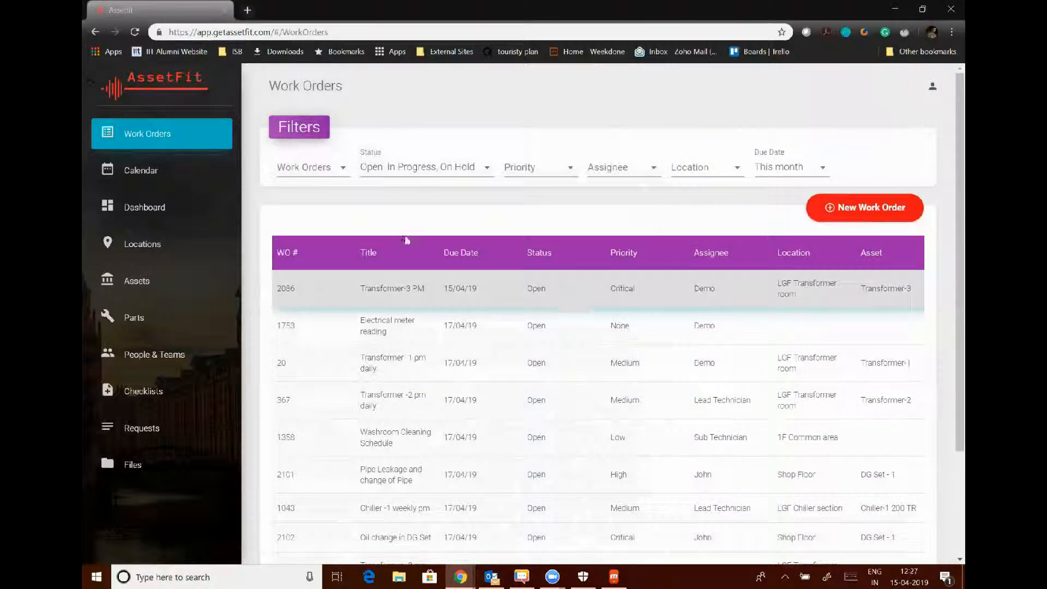
click(550, 309)
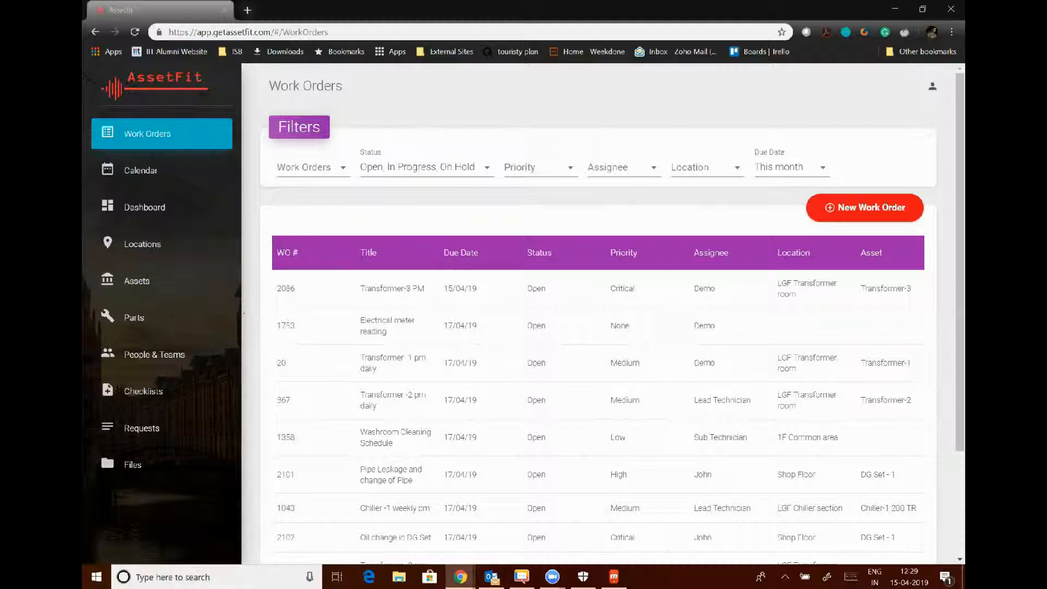
Upload and save WhatsApp Image 2016-09-20 at 14.09.42.jpeg from the personal folder to Files.
click(126, 468)
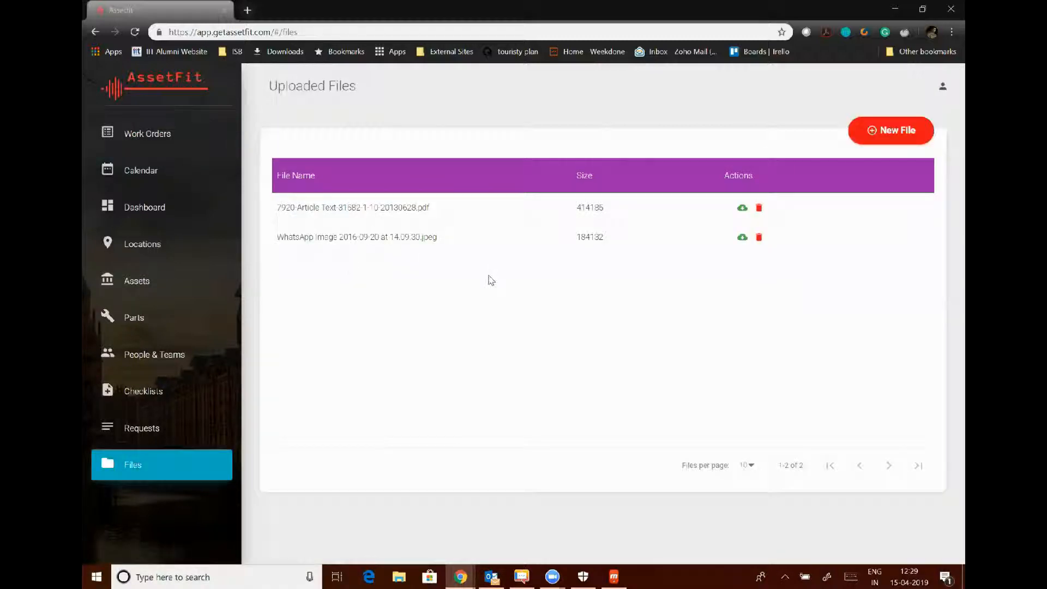
click(869, 133)
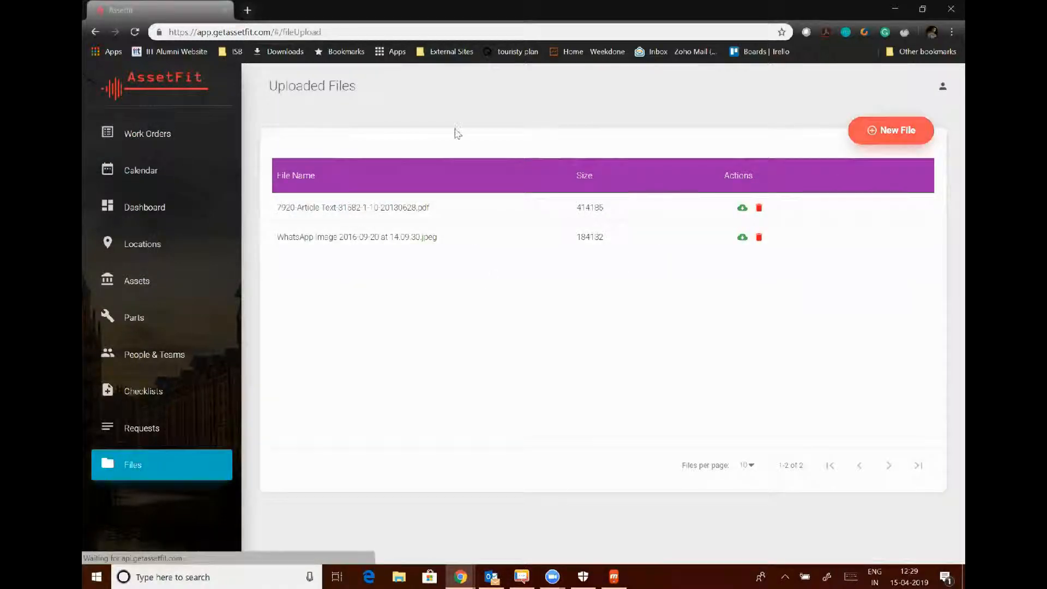
click(306, 192)
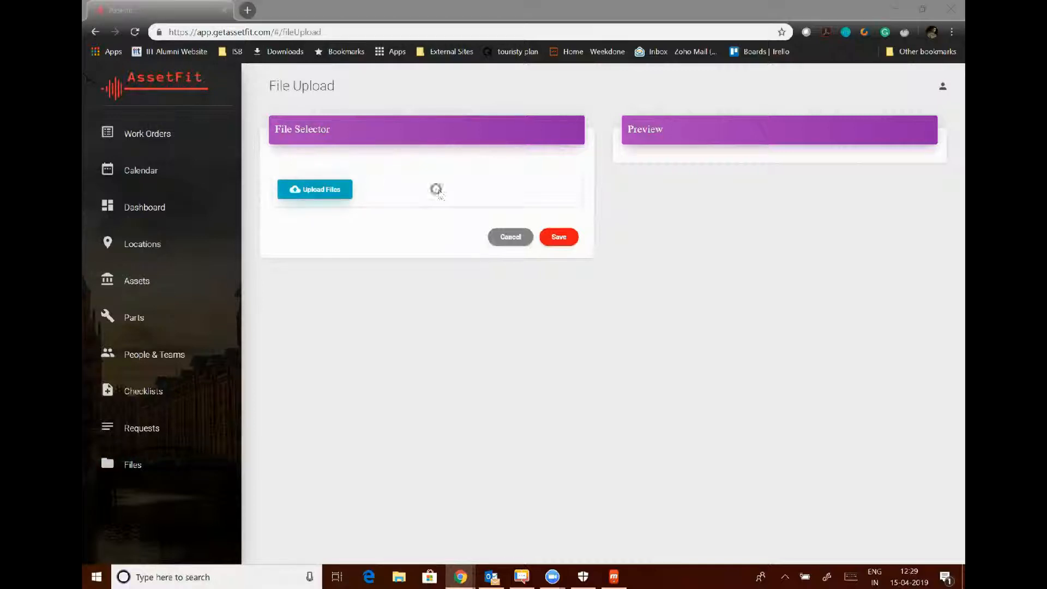
click(315, 190)
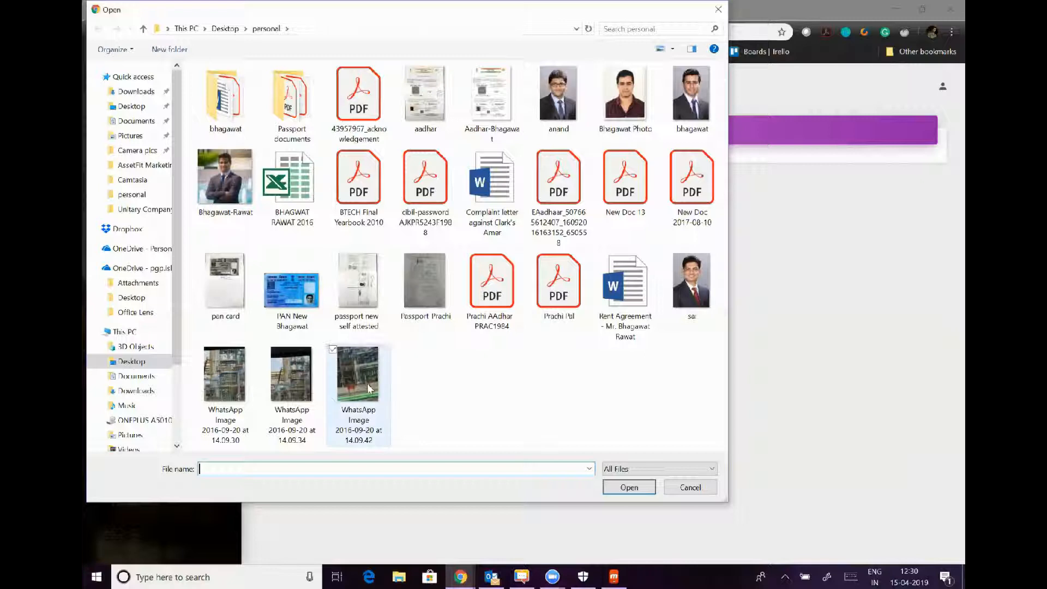
click(372, 388)
click(628, 487)
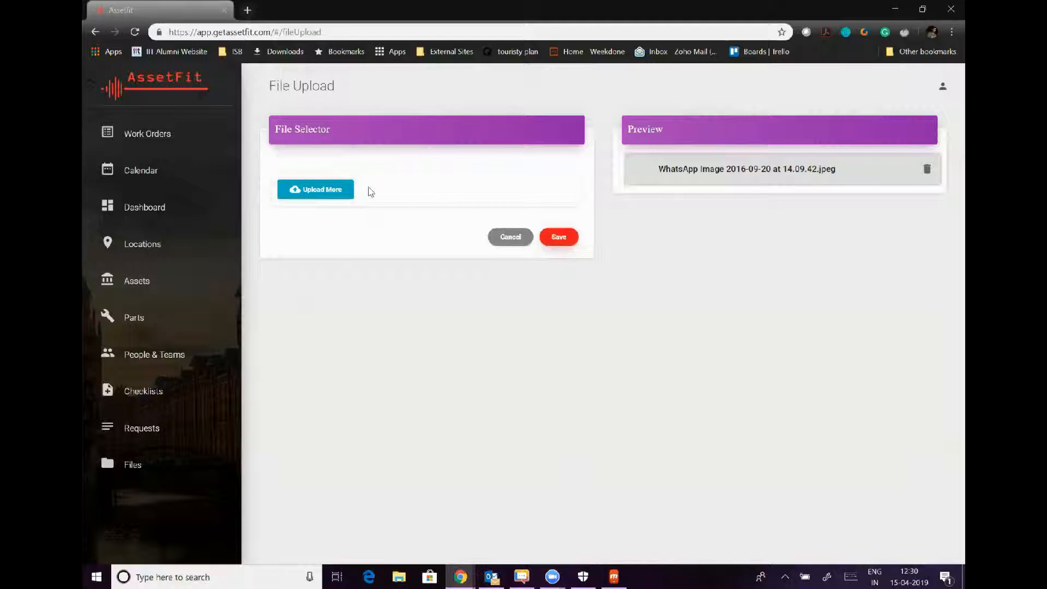
click(557, 240)
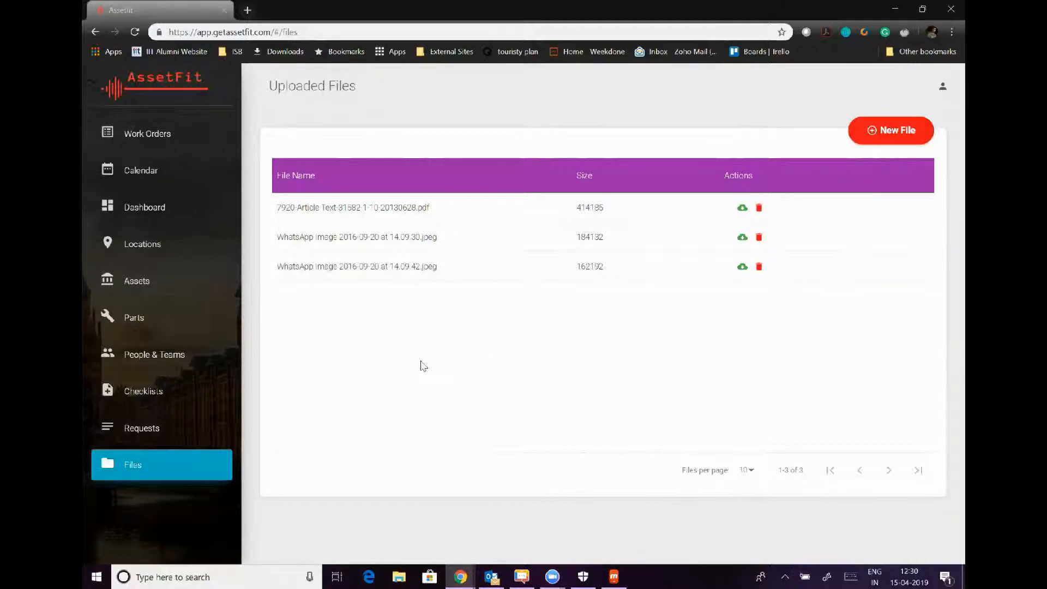
Open work order 2102, Oil change in DG Set, from the Work Orders list.
click(172, 142)
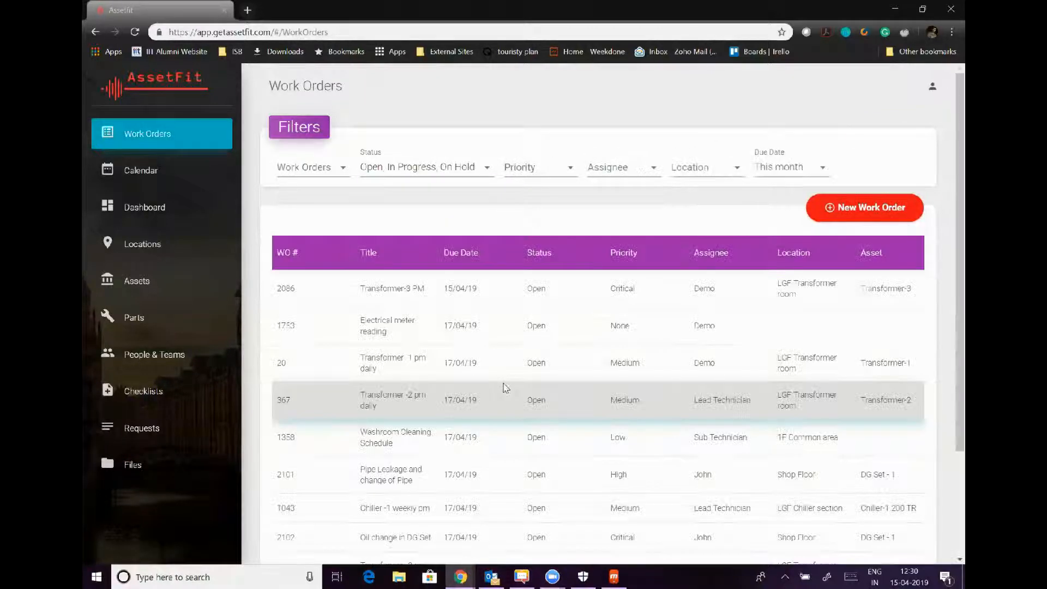
scroll(502, 387, down, 2)
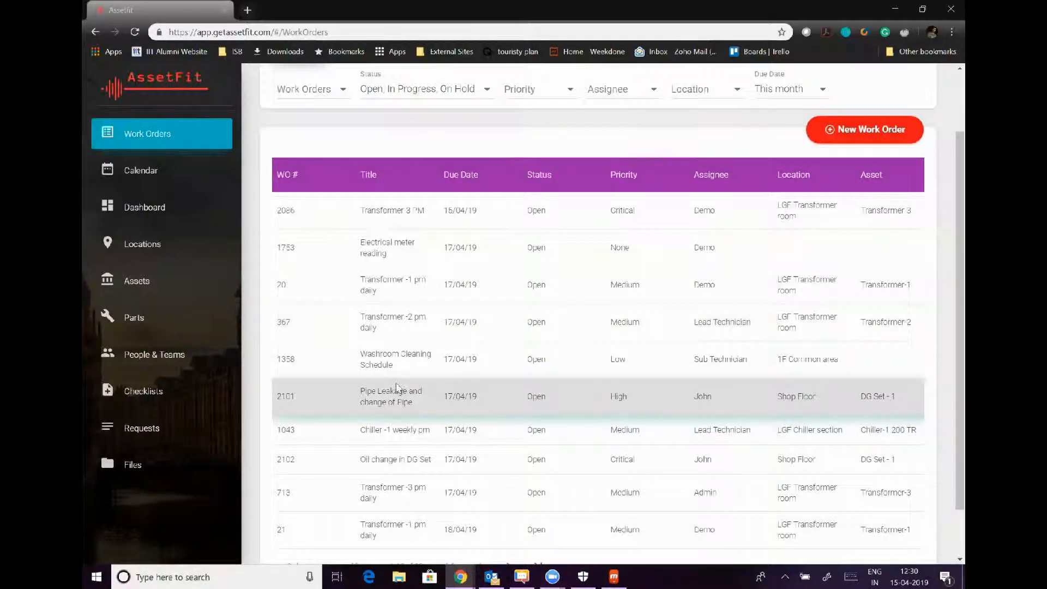
click(613, 461)
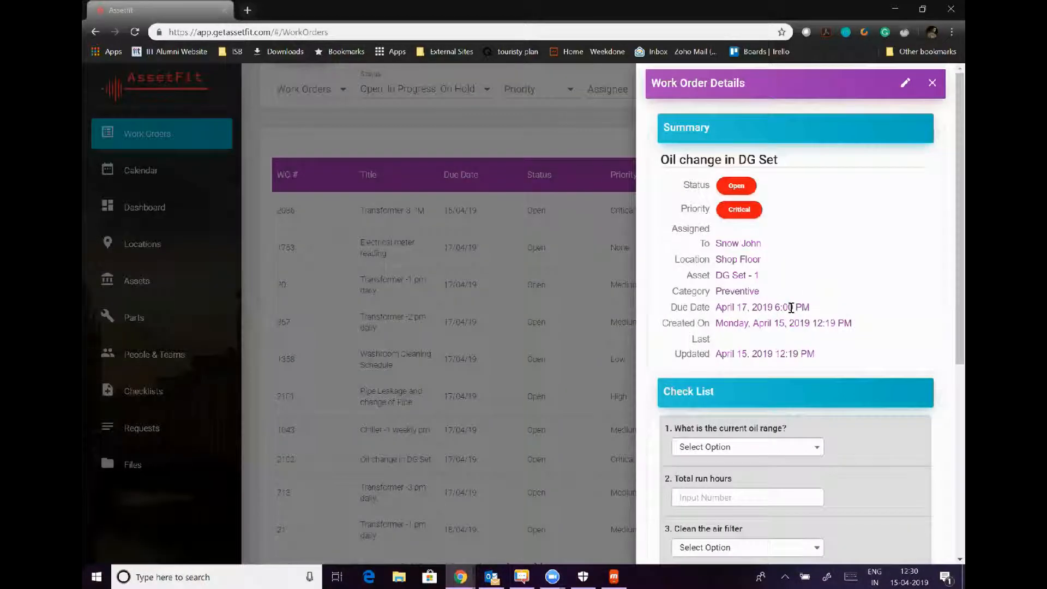
Attach the uploaded WhatsApp Image 2016-09-20 at 14.09.42.jpeg to the work order.
scroll(838, 233, down, 5)
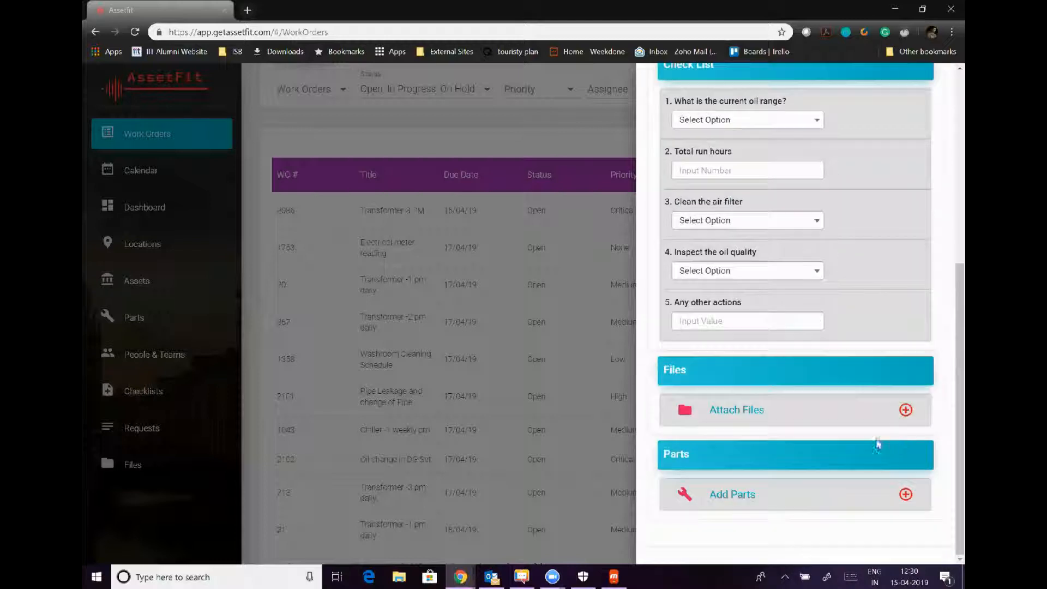
click(906, 410)
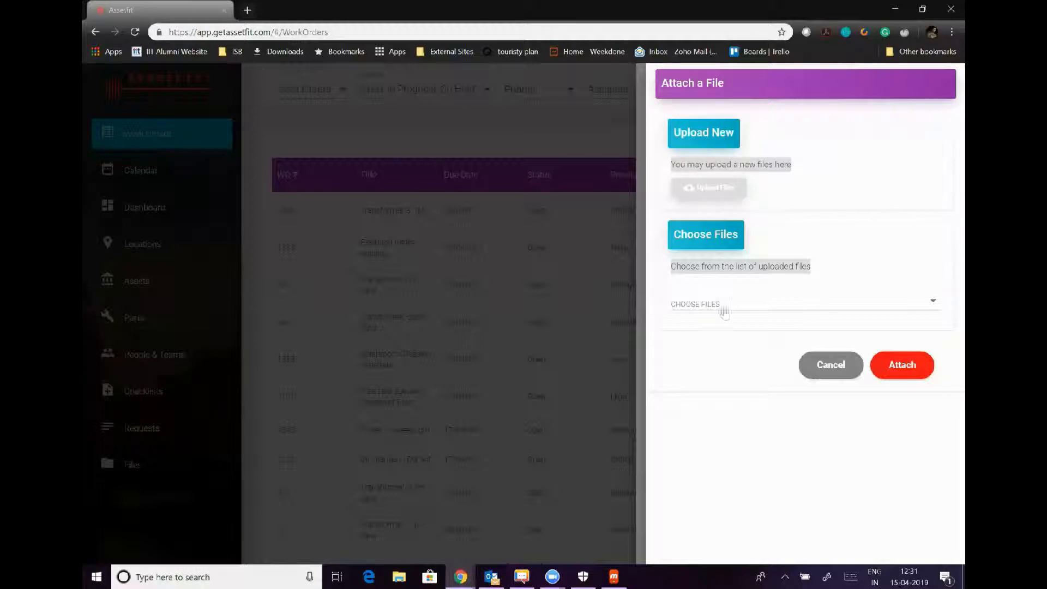
click(687, 307)
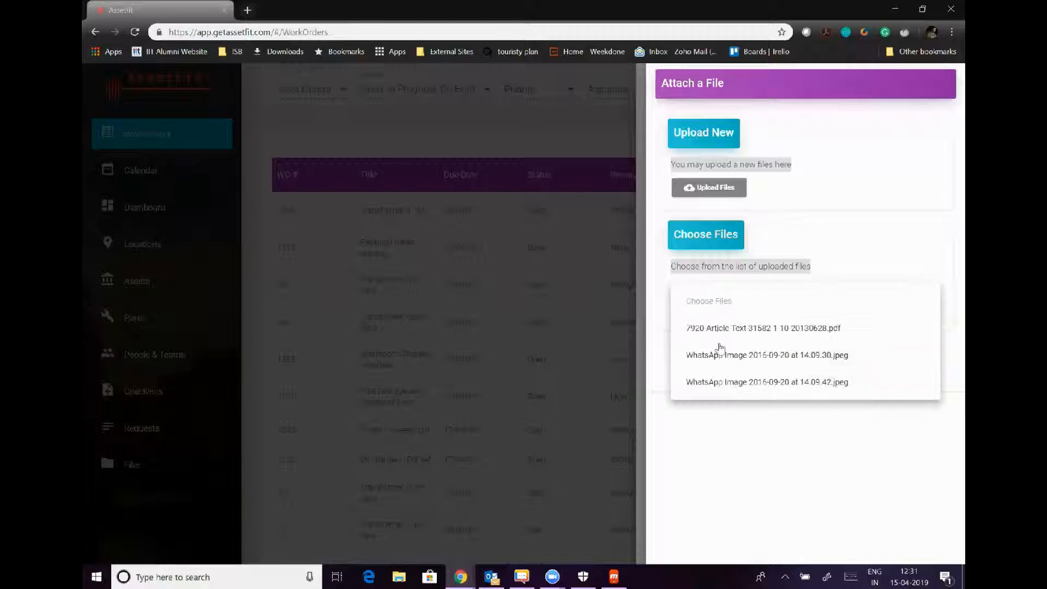
click(721, 381)
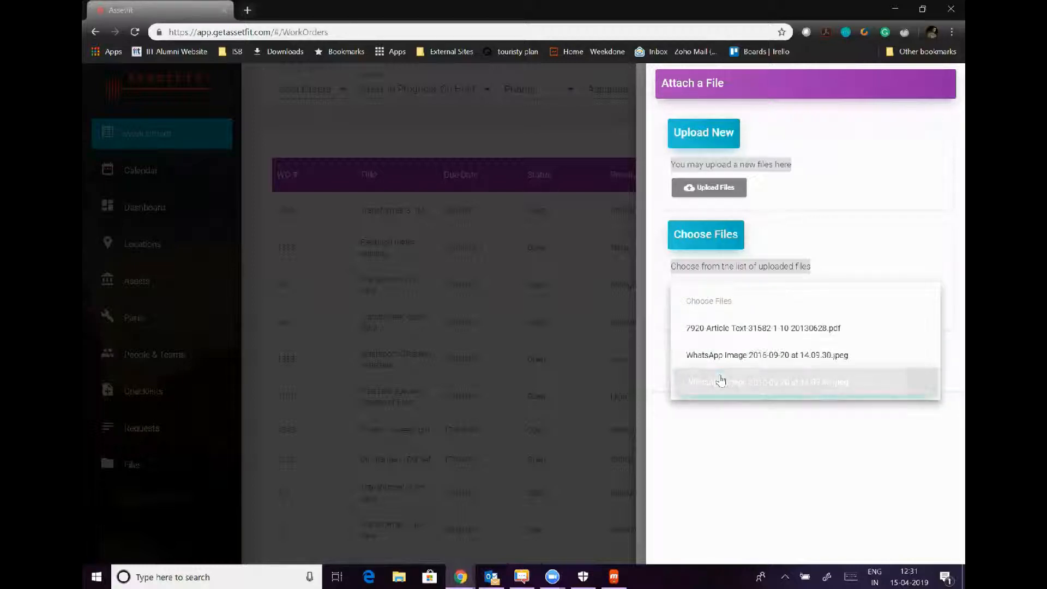
click(713, 453)
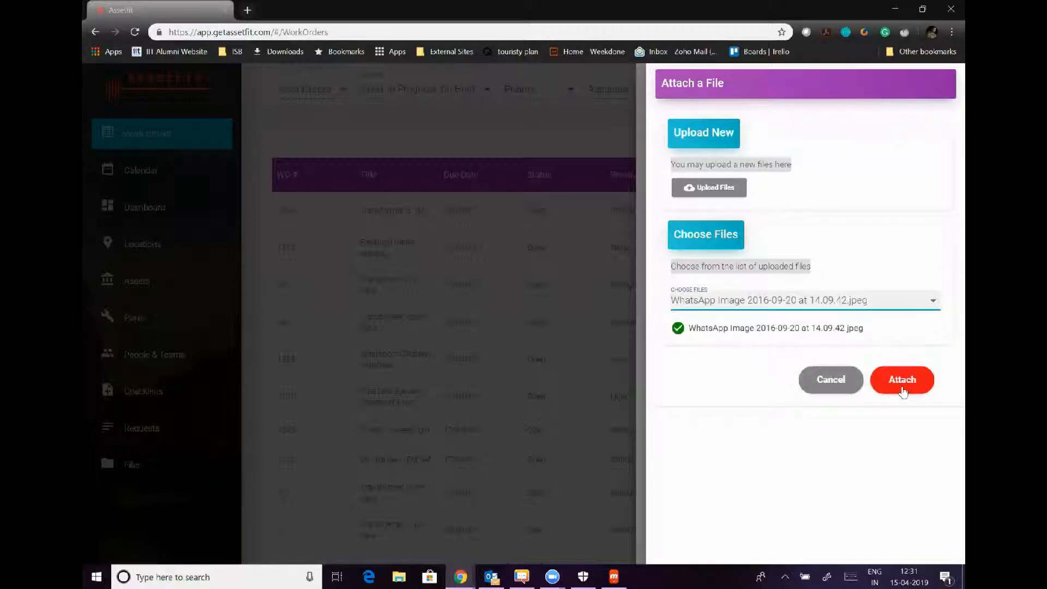
click(902, 379)
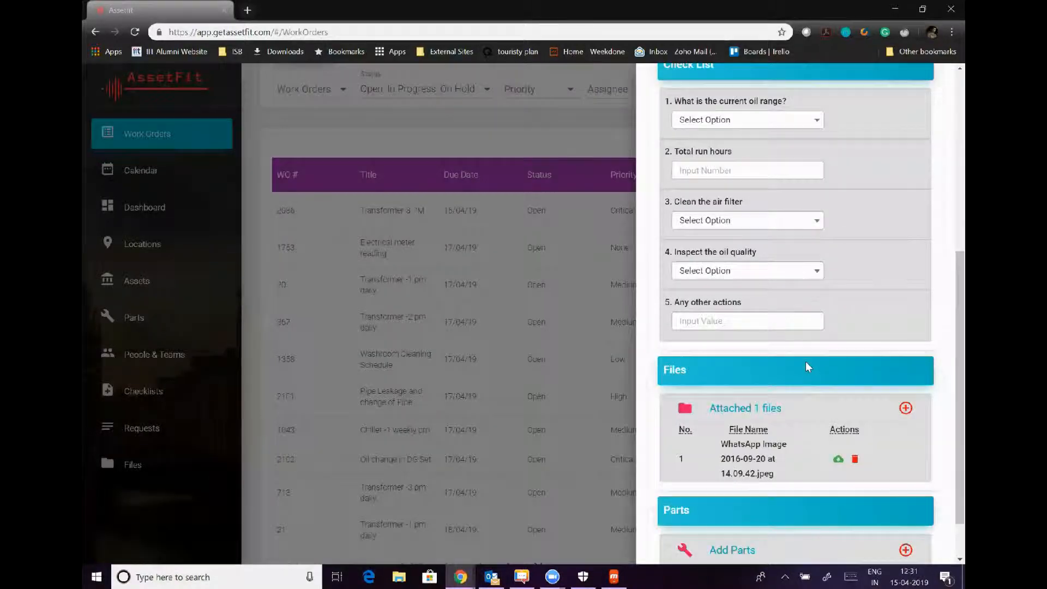
Add Gaskets for 4 inch pipe with quantity 5 to the work order's parts.
scroll(806, 361, down, 2)
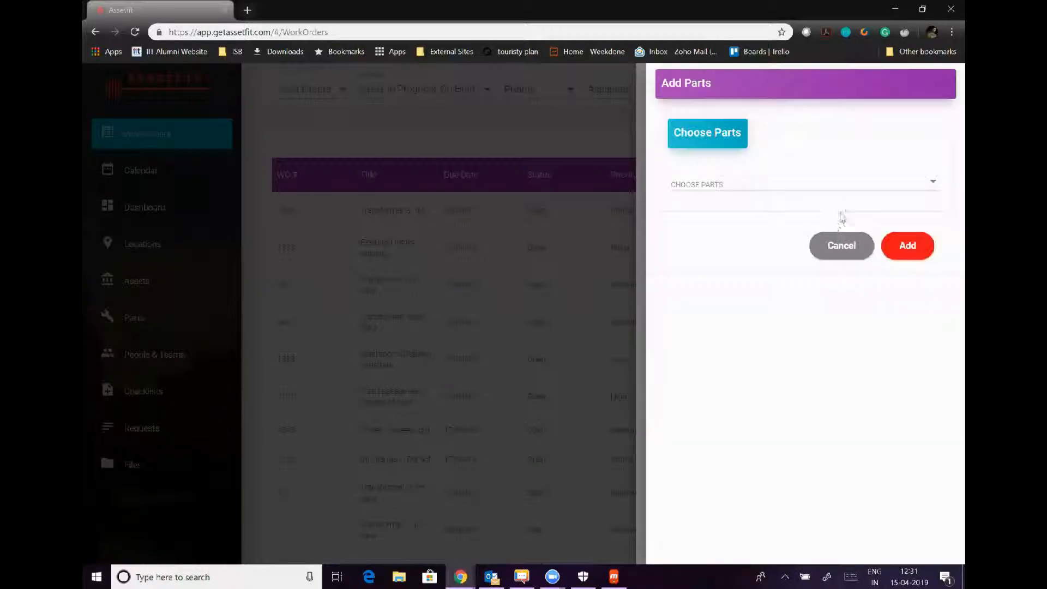
click(714, 185)
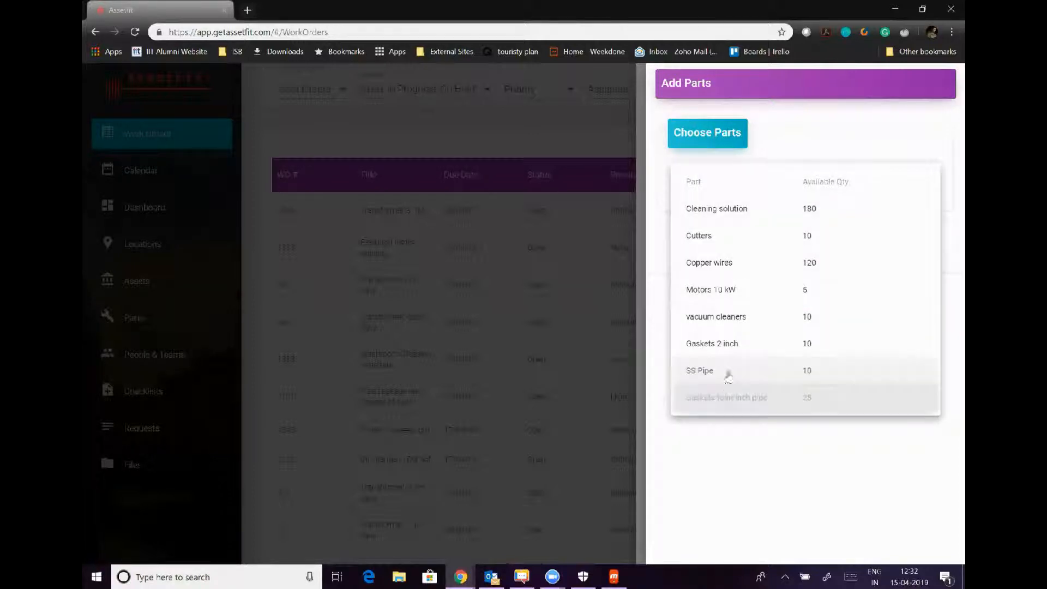
click(724, 403)
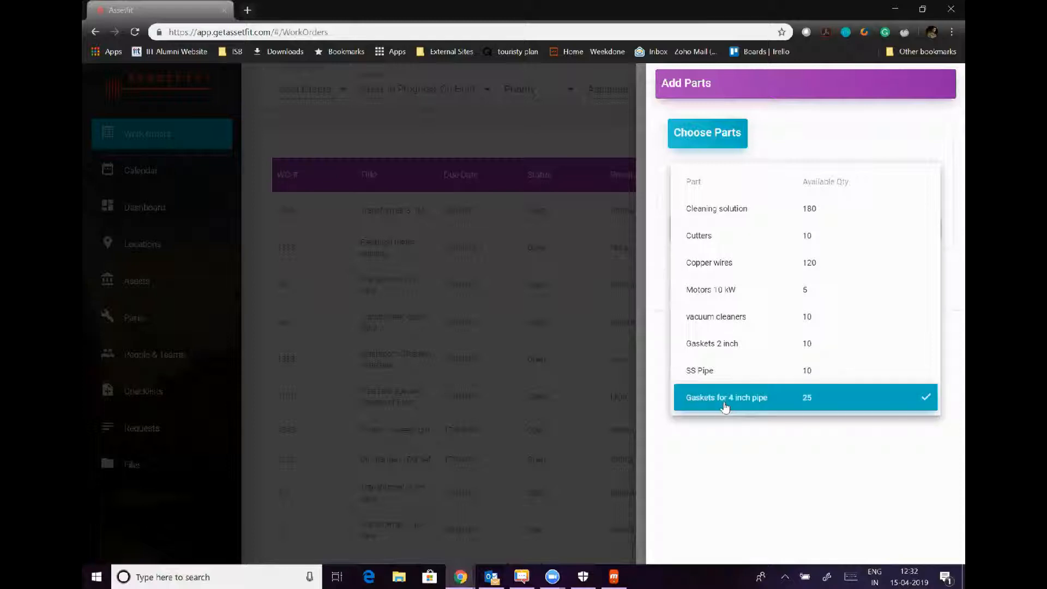
click(742, 436)
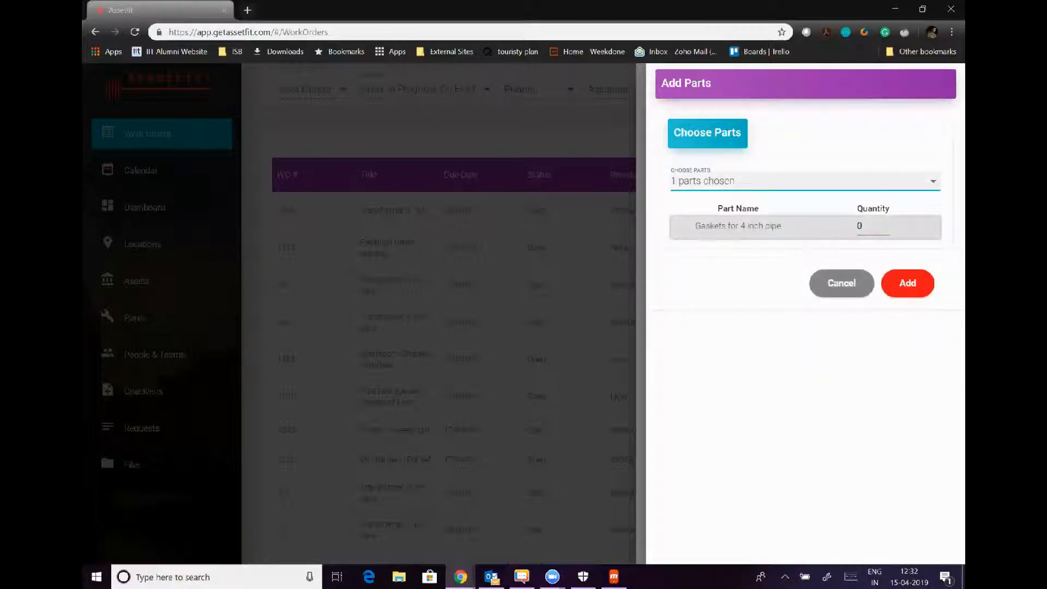
click(869, 228)
text(5)
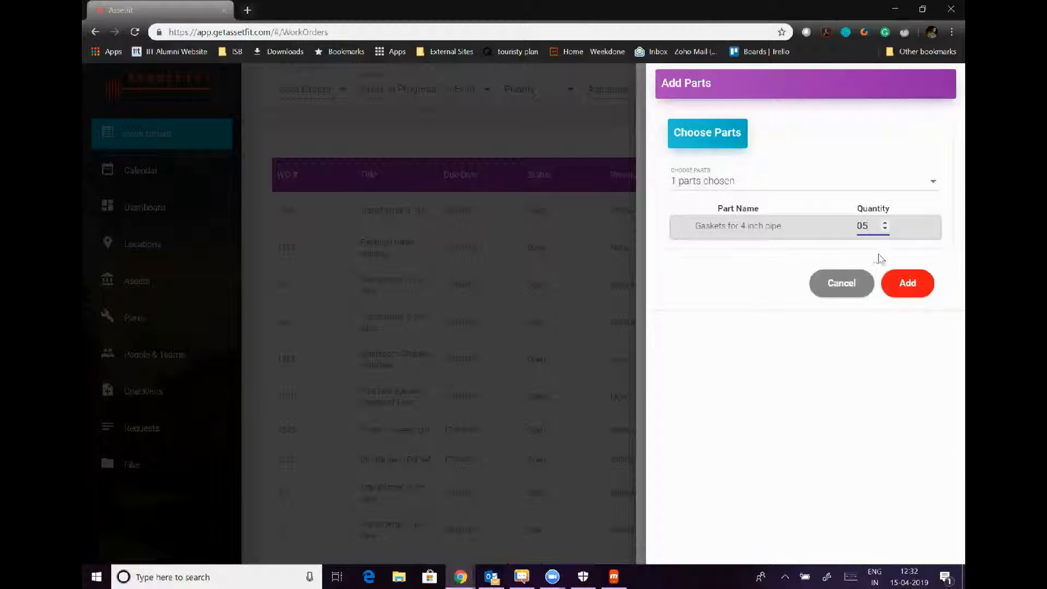
click(905, 285)
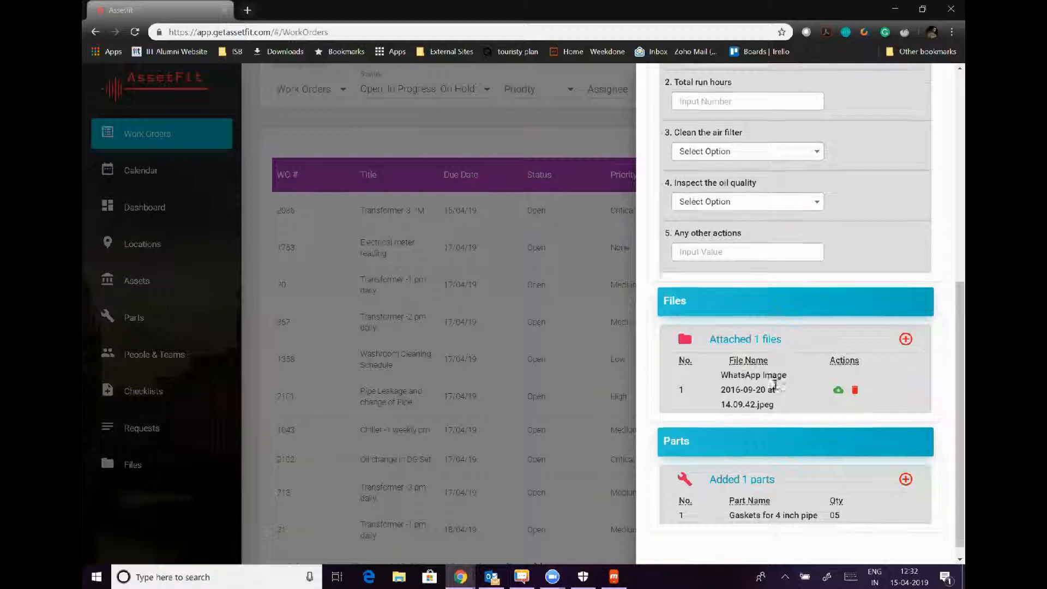
scroll(775, 385, down, 1)
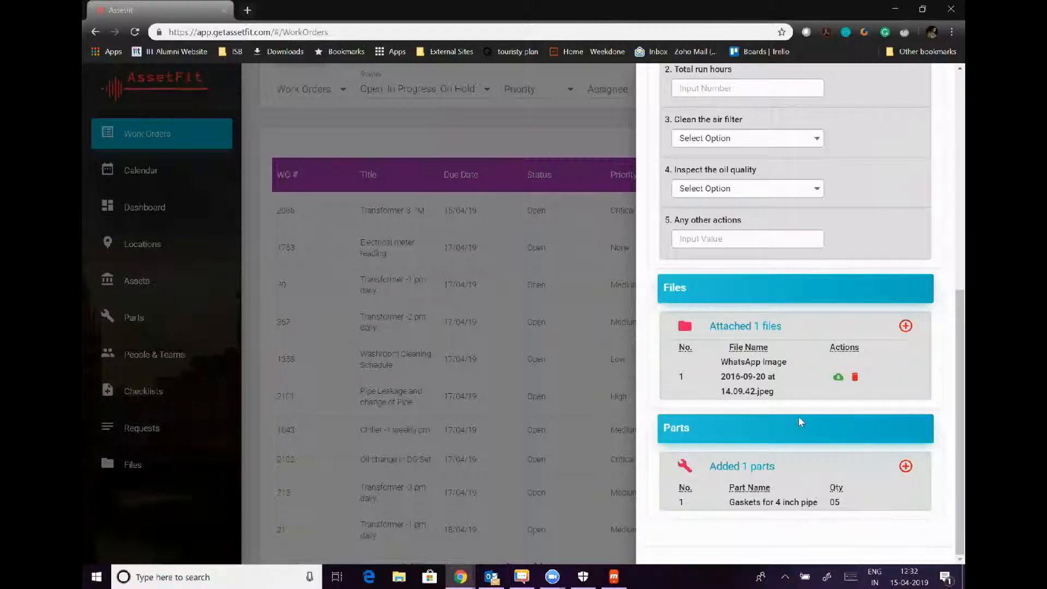
Reopen the Oil change in DG Set work order and change its status to Closed.
scroll(798, 417, up, 8)
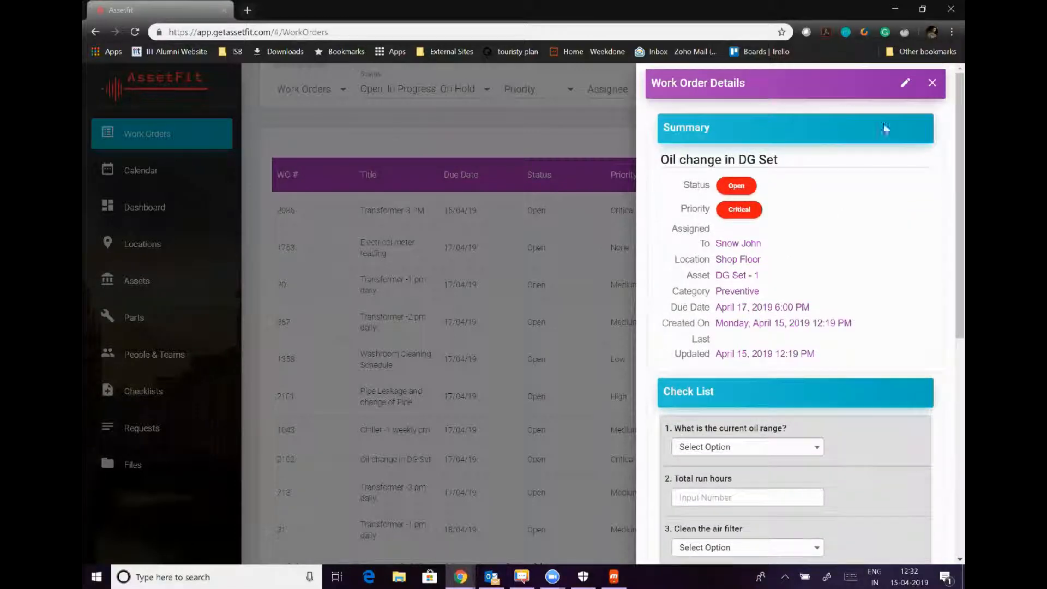
click(932, 90)
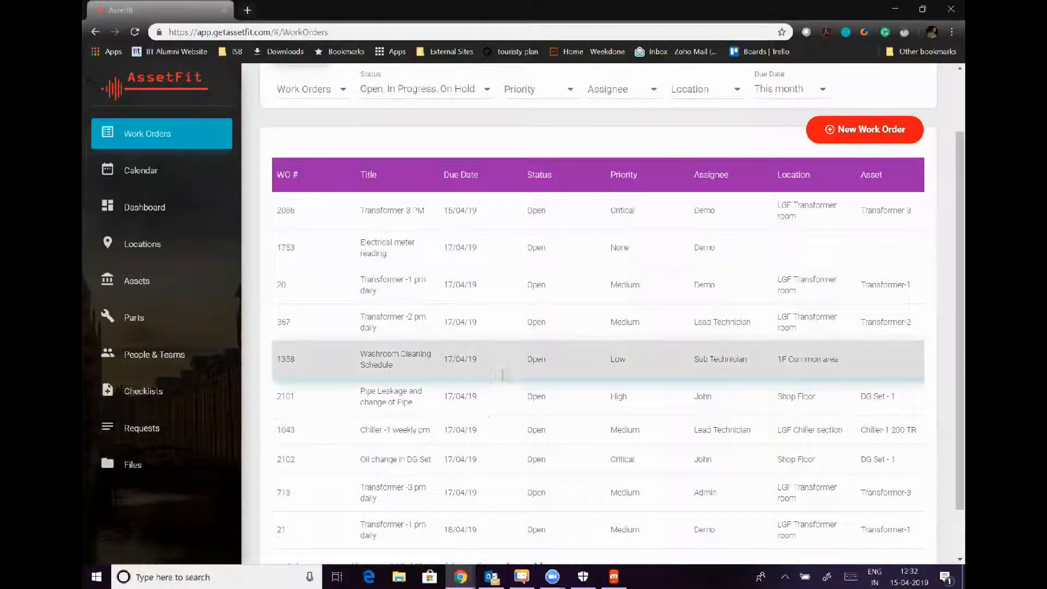
click(421, 457)
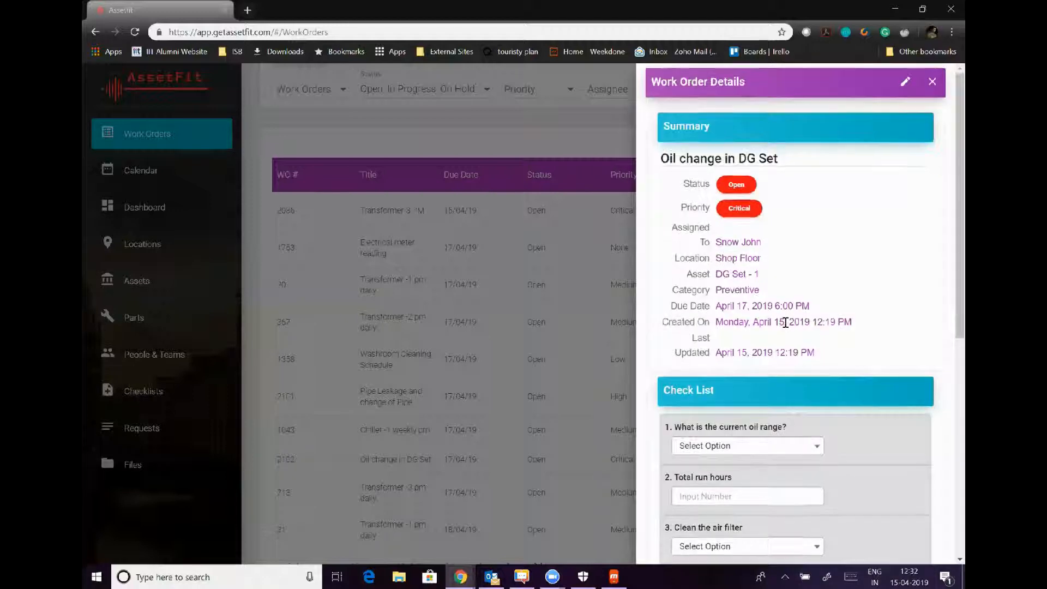
scroll(785, 323, down, 8)
scroll(785, 326, up, 8)
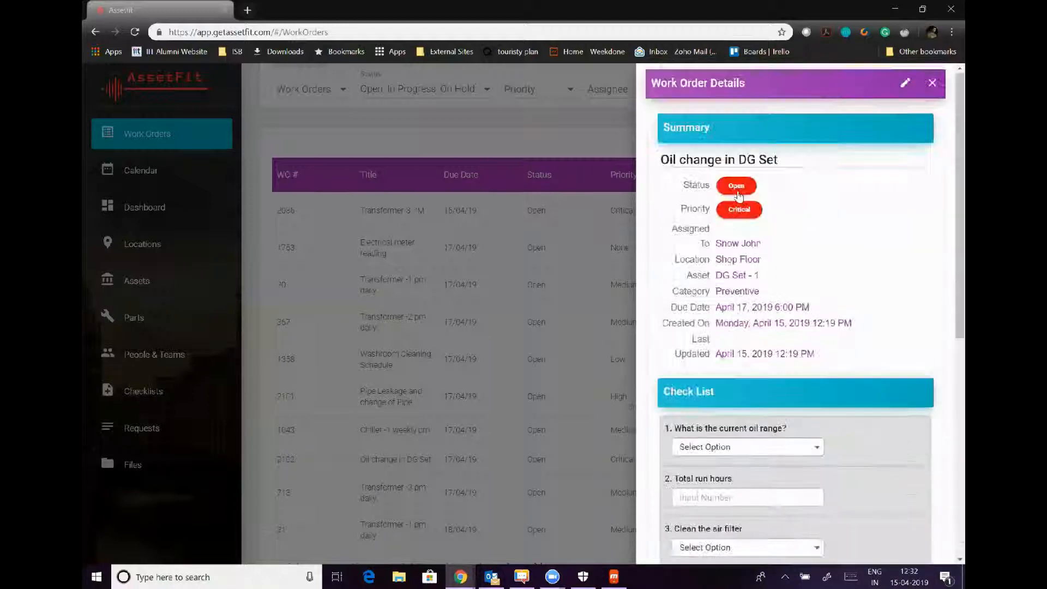
click(738, 187)
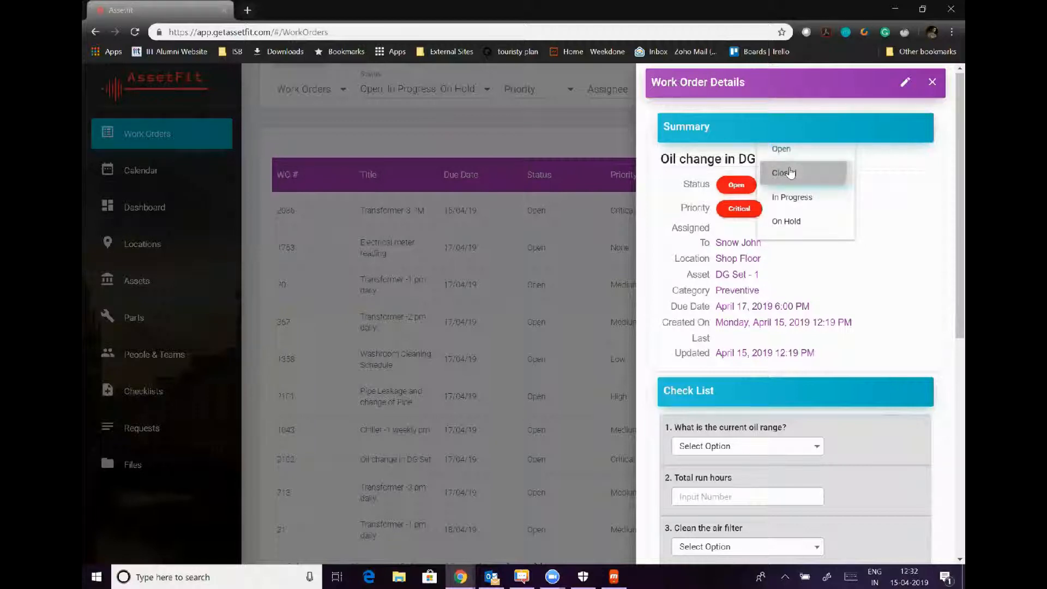
click(784, 171)
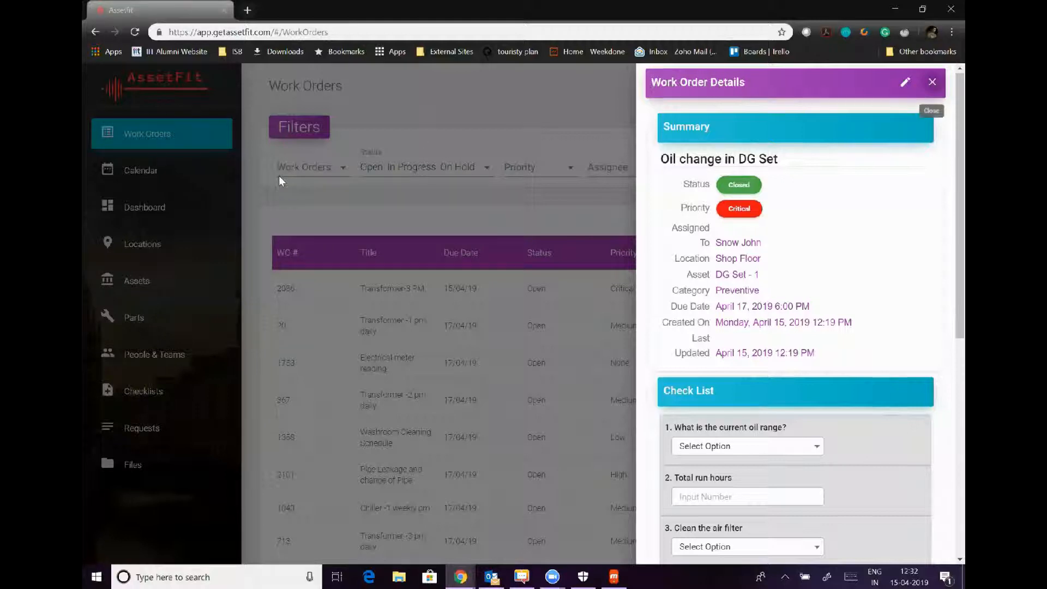
click(931, 83)
click(135, 316)
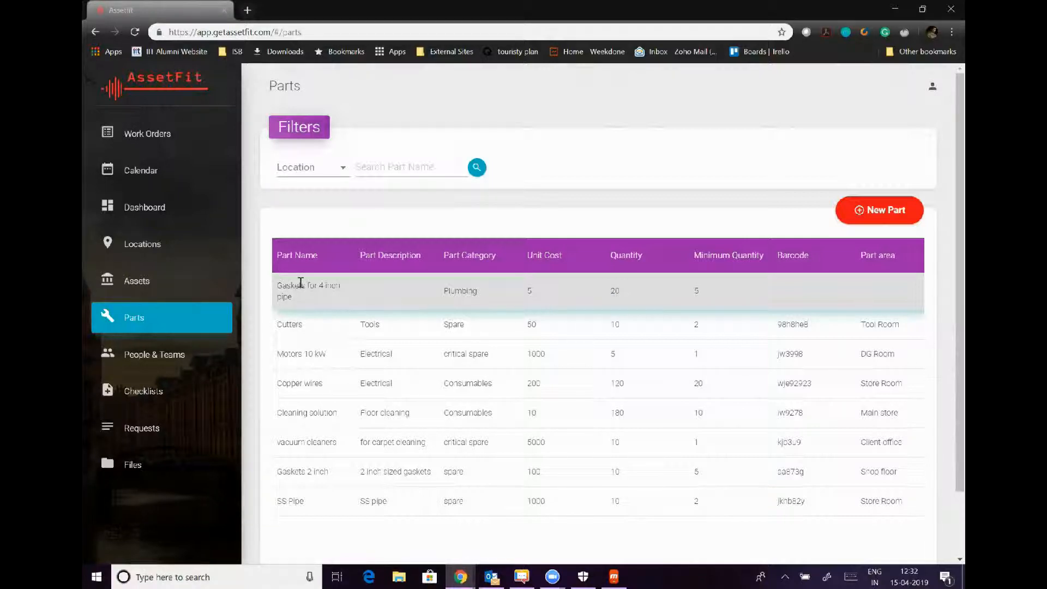
Check the Work Orders tab of Gaskets for 4 inch pipe and jump to Oil change in DG Set.
click(325, 297)
click(323, 293)
click(326, 286)
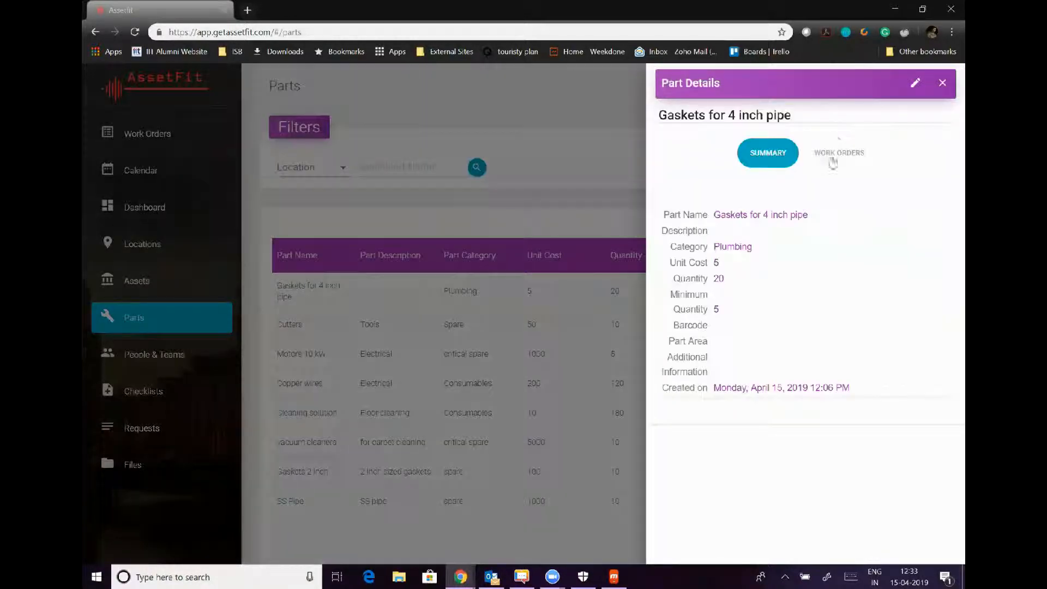
click(837, 155)
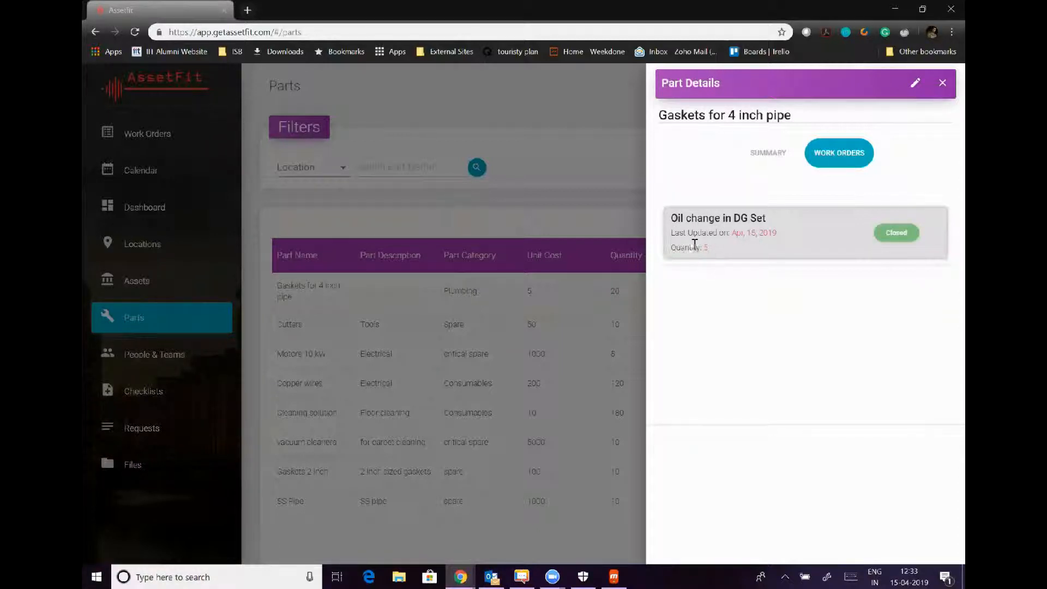
click(784, 244)
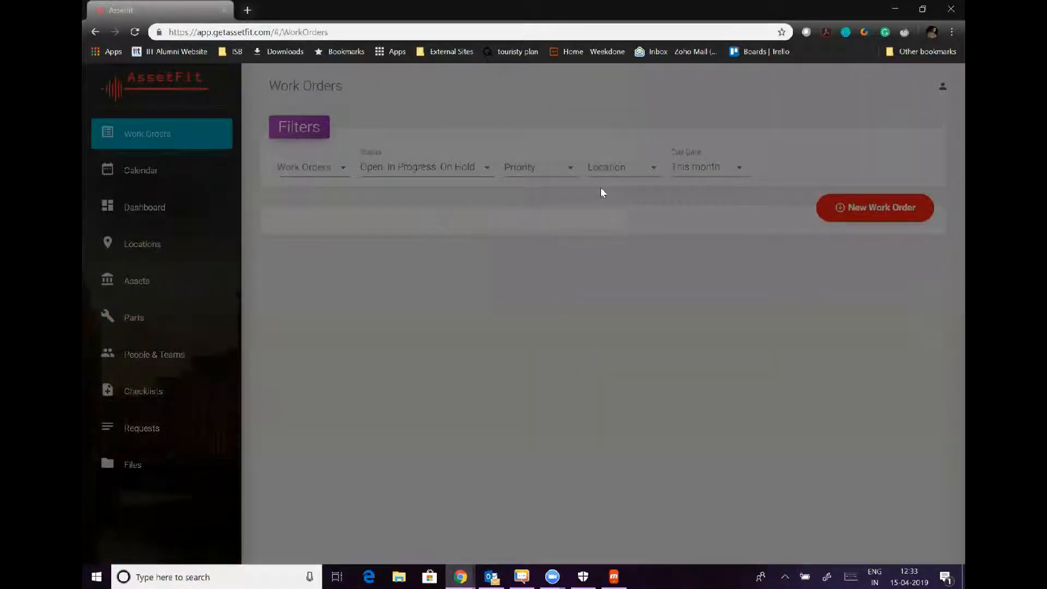
Review the DG Set - 1 work order details, close them, and go to the Assets list.
scroll(813, 381, down, 5)
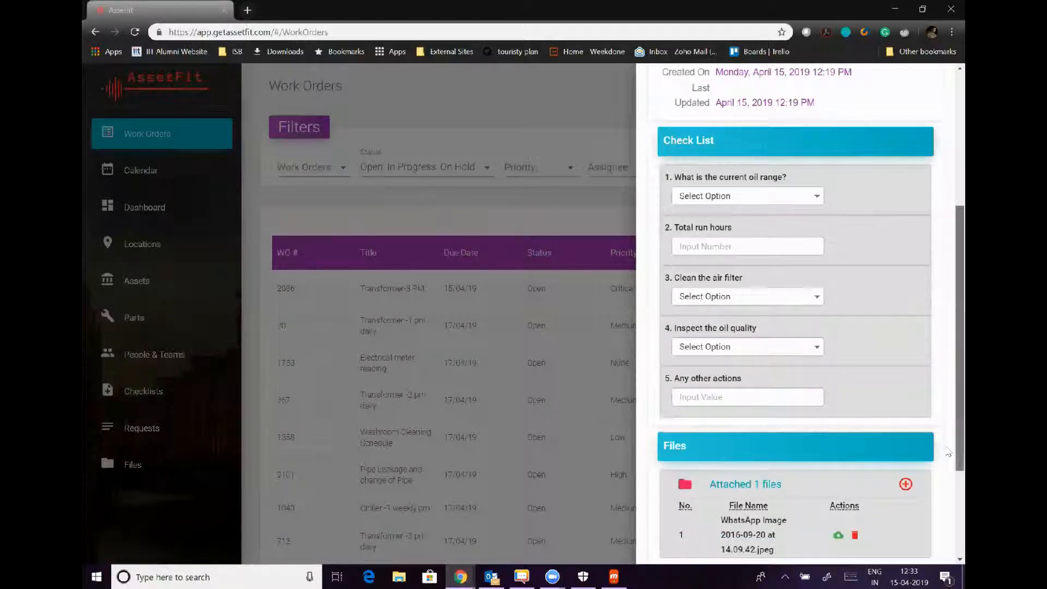
scroll(949, 537, down, 3)
scroll(951, 386, up, 10)
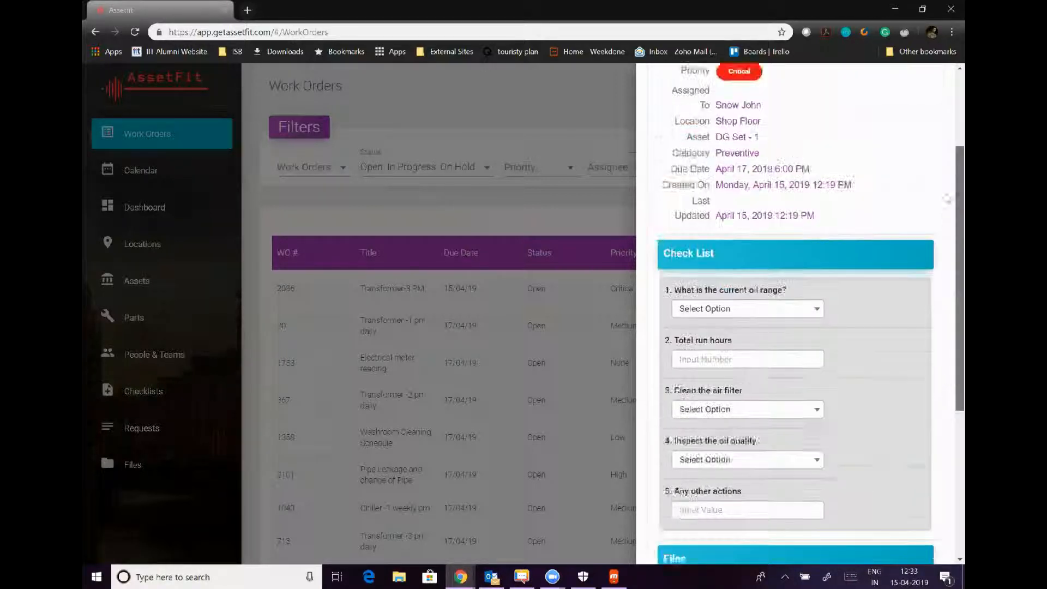
click(933, 84)
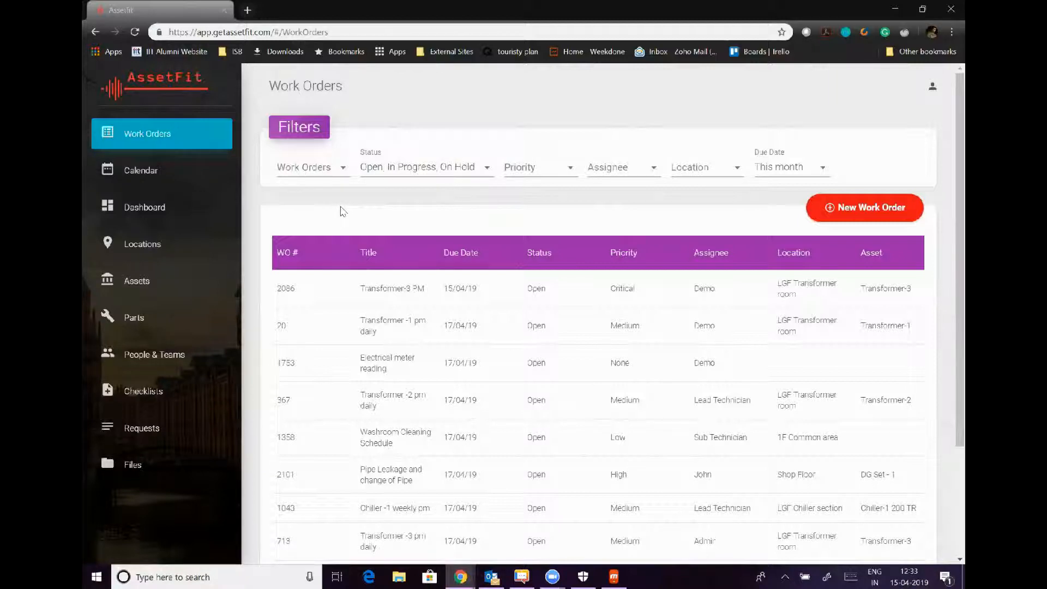
click(124, 280)
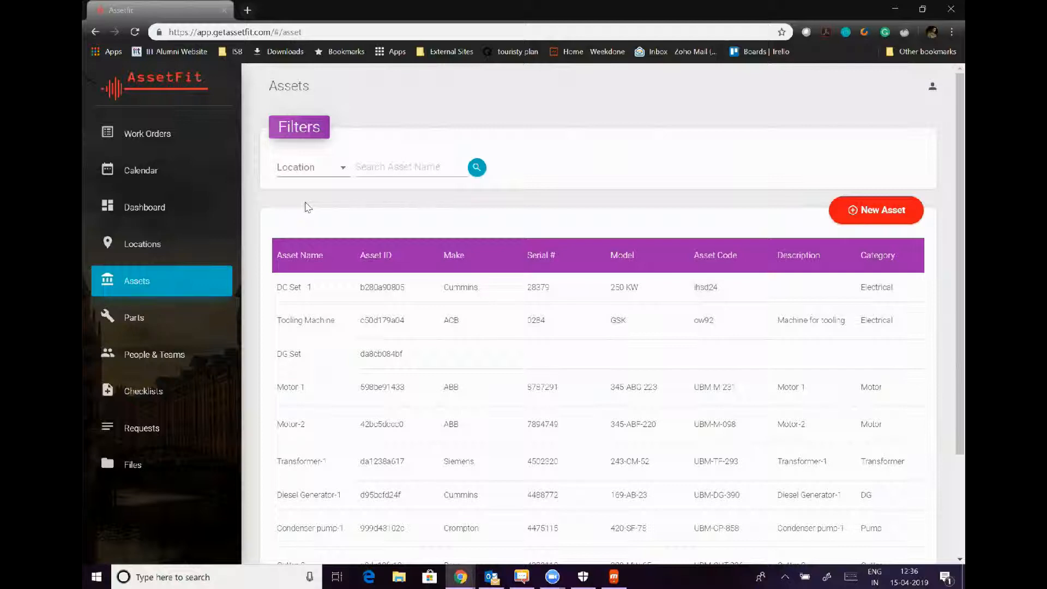
View the work orders linked to the DG Set - 1 asset, then return to the Work Orders list.
click(297, 302)
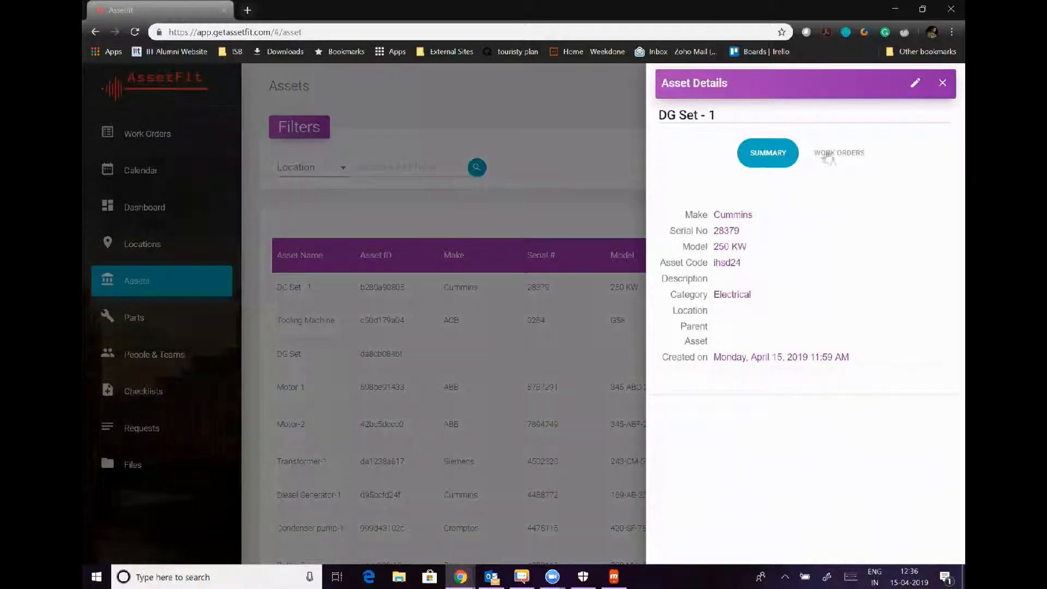
click(832, 157)
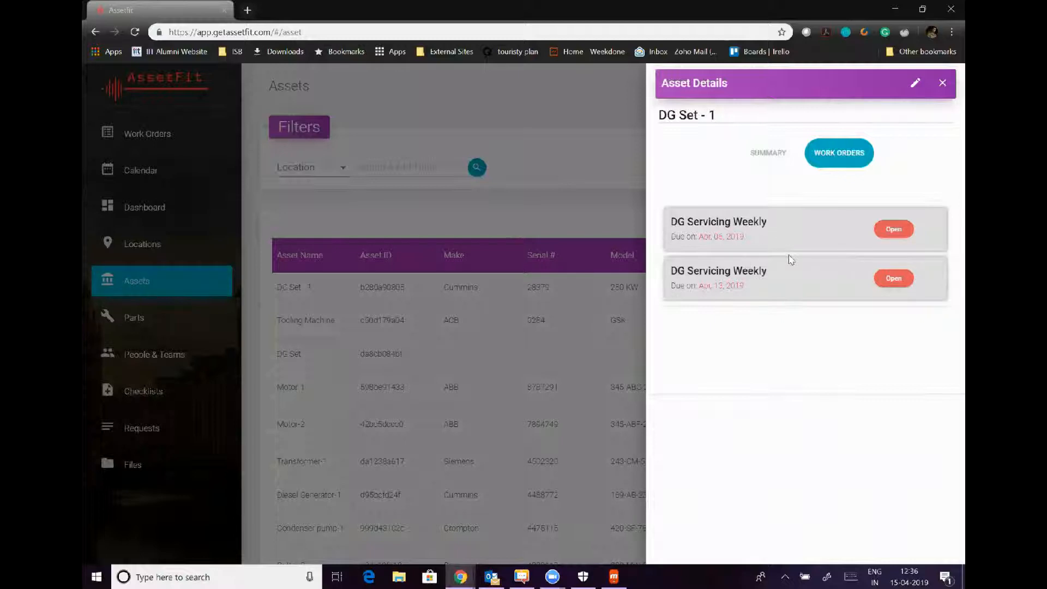
click(943, 83)
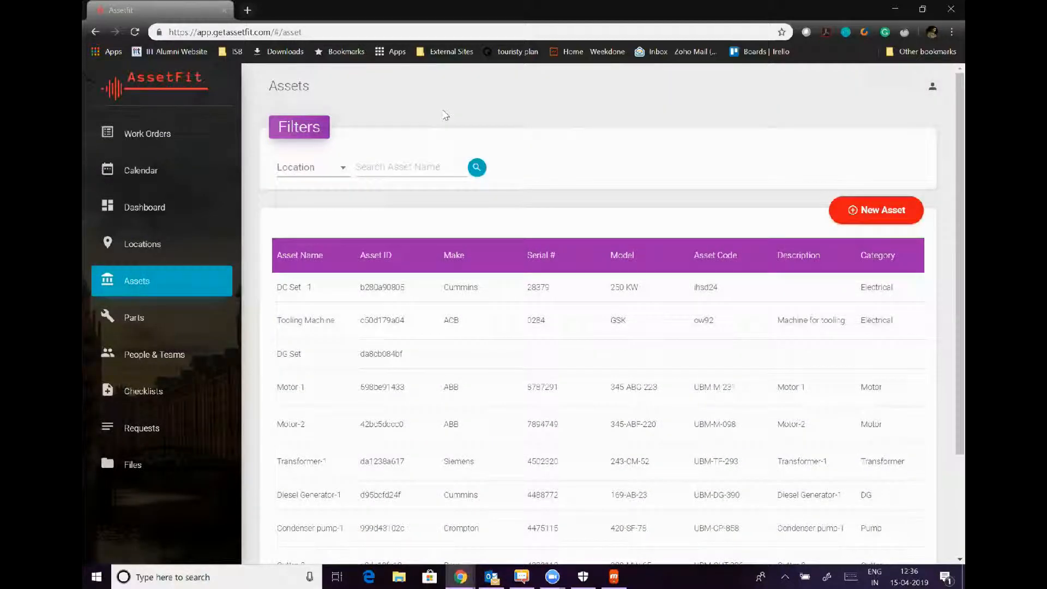
click(141, 136)
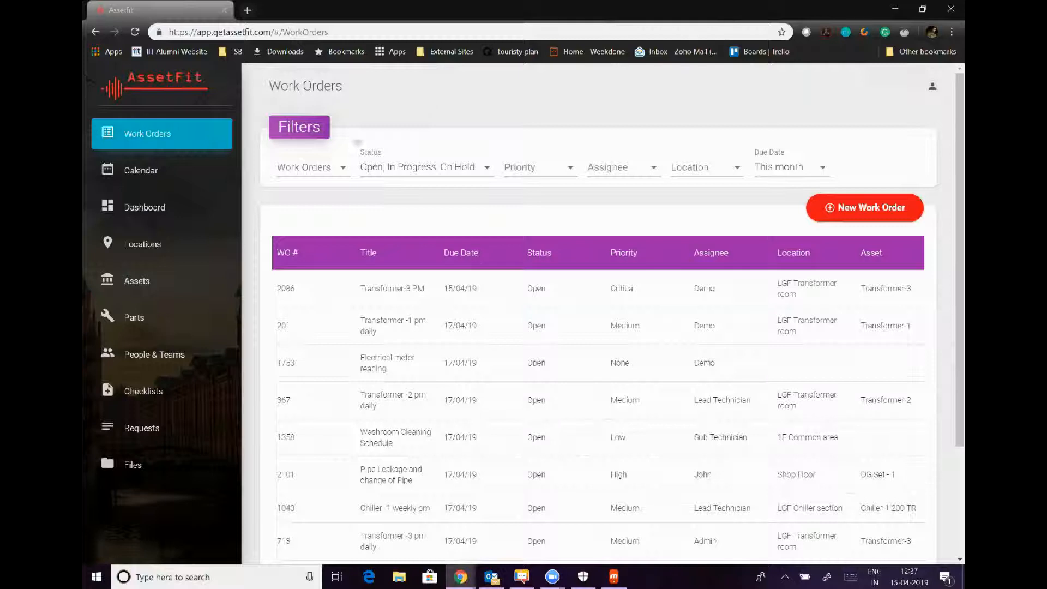
Open the maintenance calendar and switch it to the Week view.
click(190, 165)
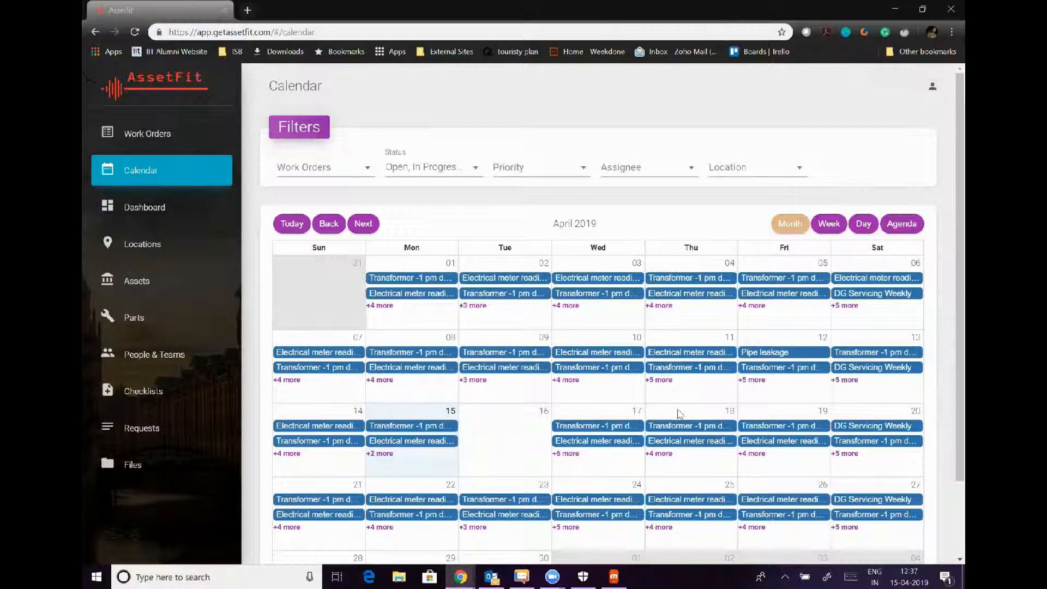
scroll(679, 414, down, 2)
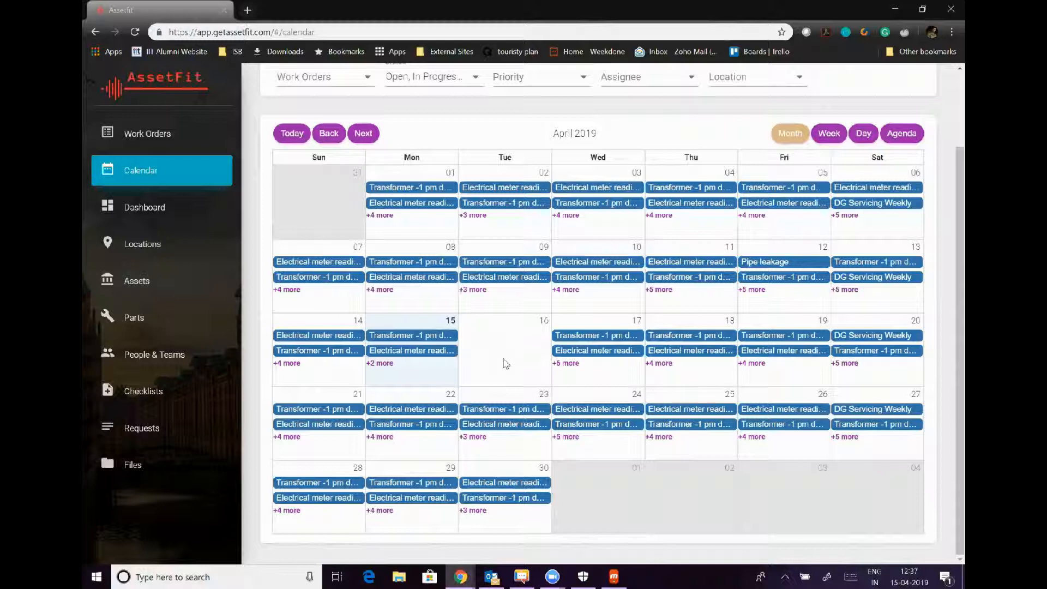
click(829, 135)
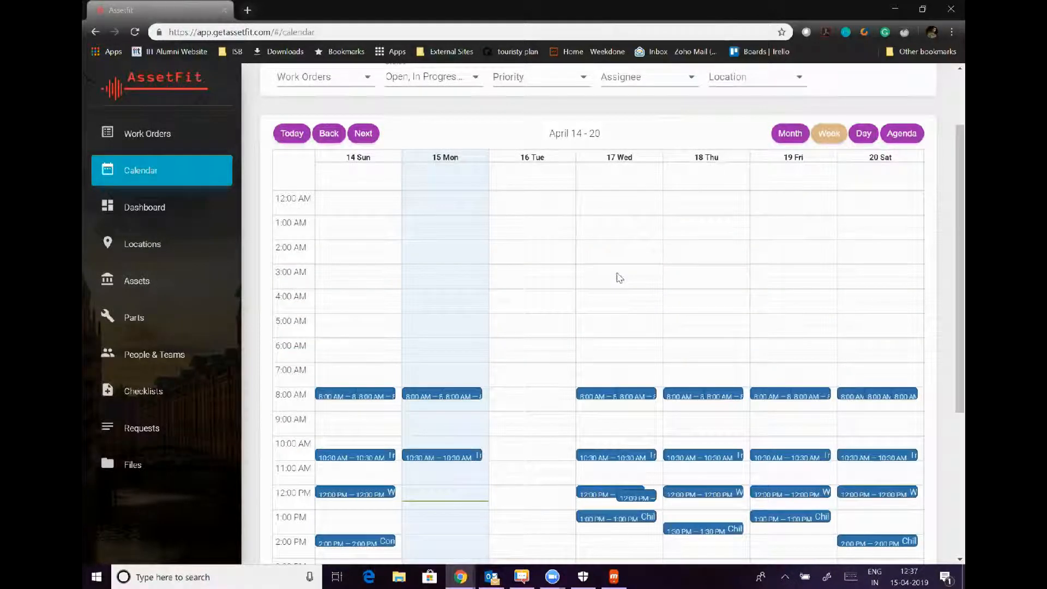
scroll(619, 277, down, 3)
scroll(619, 277, down, 2)
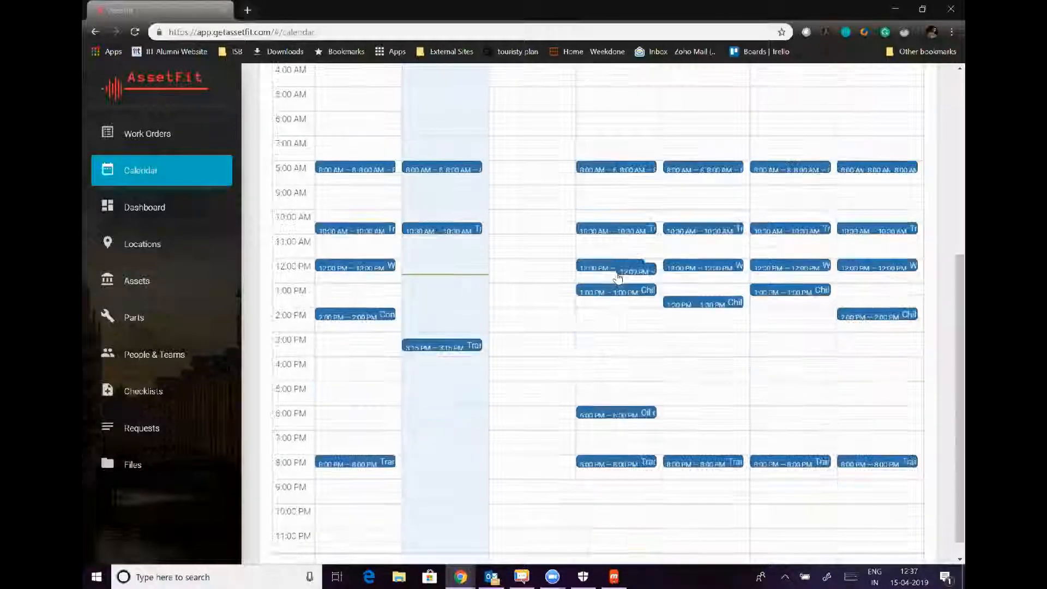
scroll(619, 277, up, 4)
scroll(620, 277, down, 1)
scroll(709, 229, up, 2)
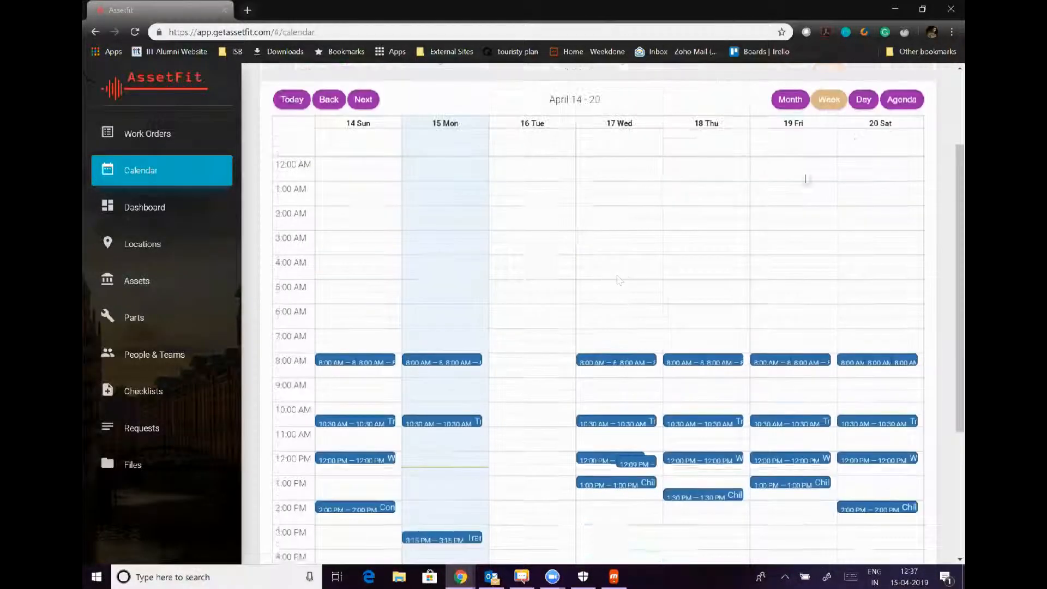
Show Monday, April 15 alone, listing the Transformer daily orders and meter reading.
click(864, 117)
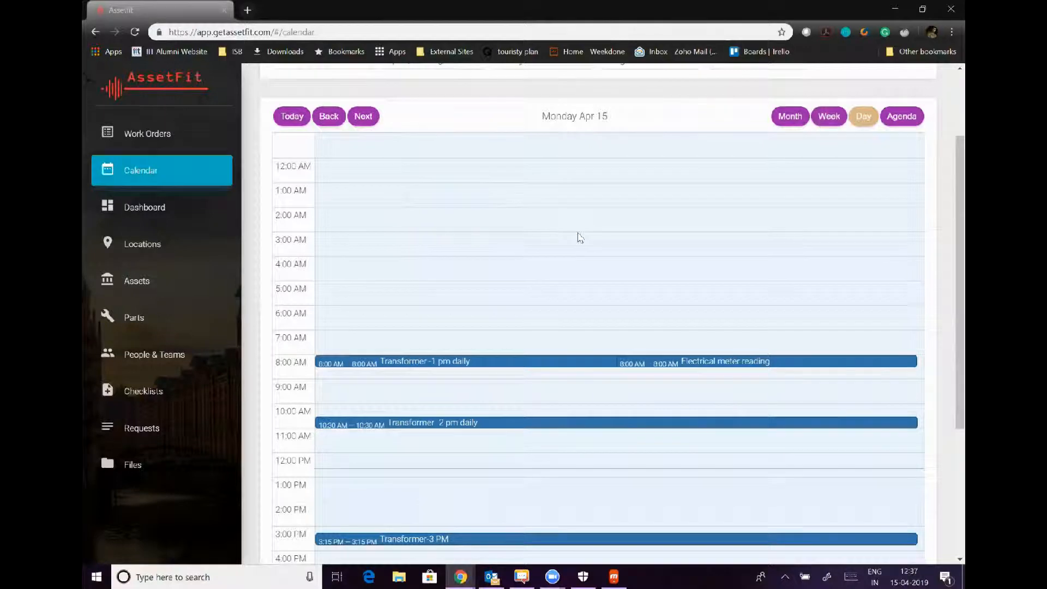
scroll(580, 237, down, 2)
scroll(554, 355, down, 2)
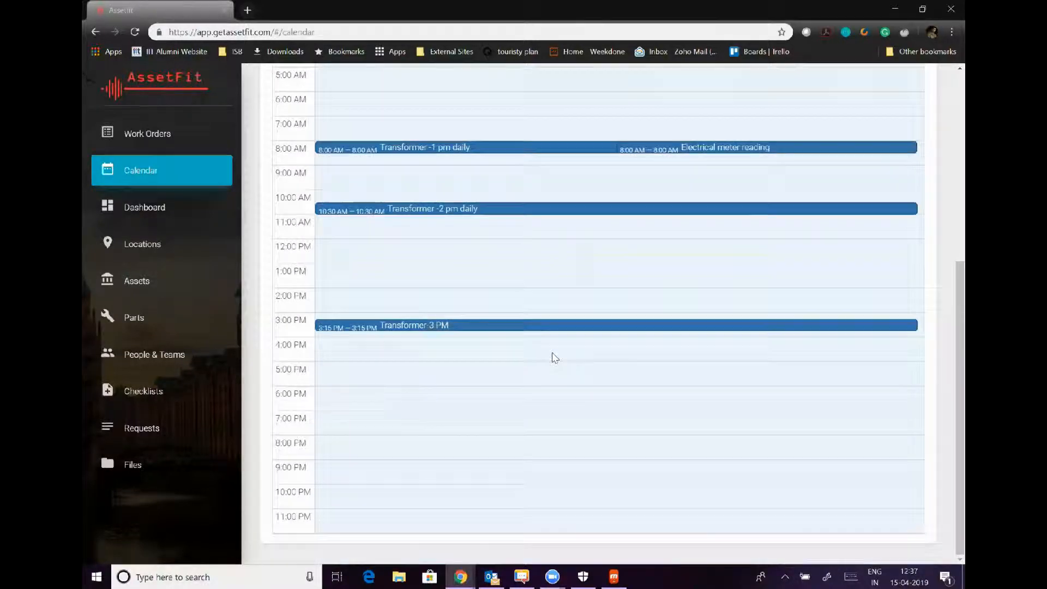
scroll(543, 218, up, 5)
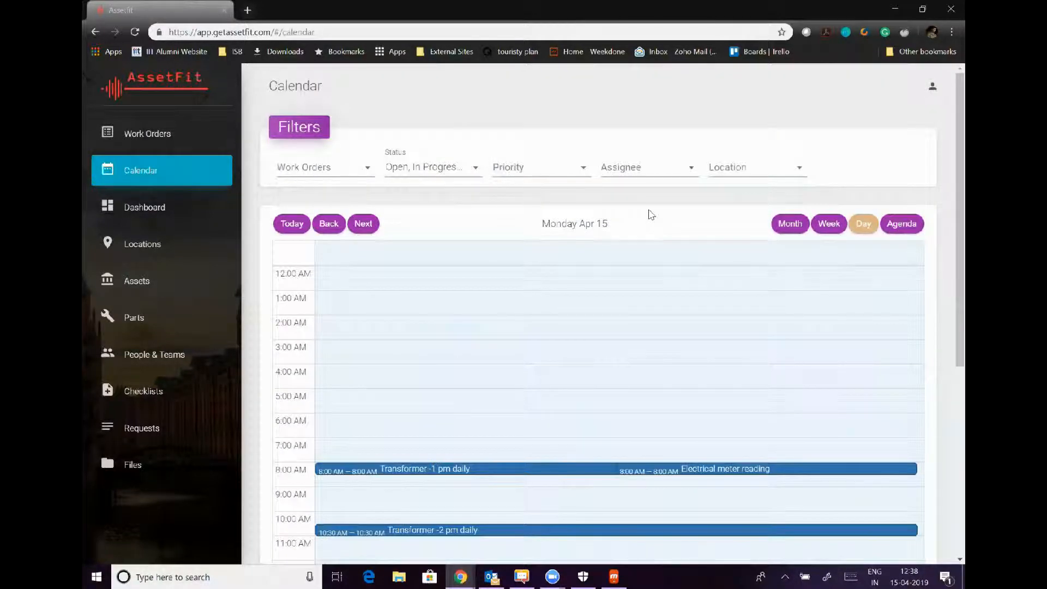
Inspect the Location, Assignee, Priority and Work Orders filter options, leaving all filters empty.
click(756, 179)
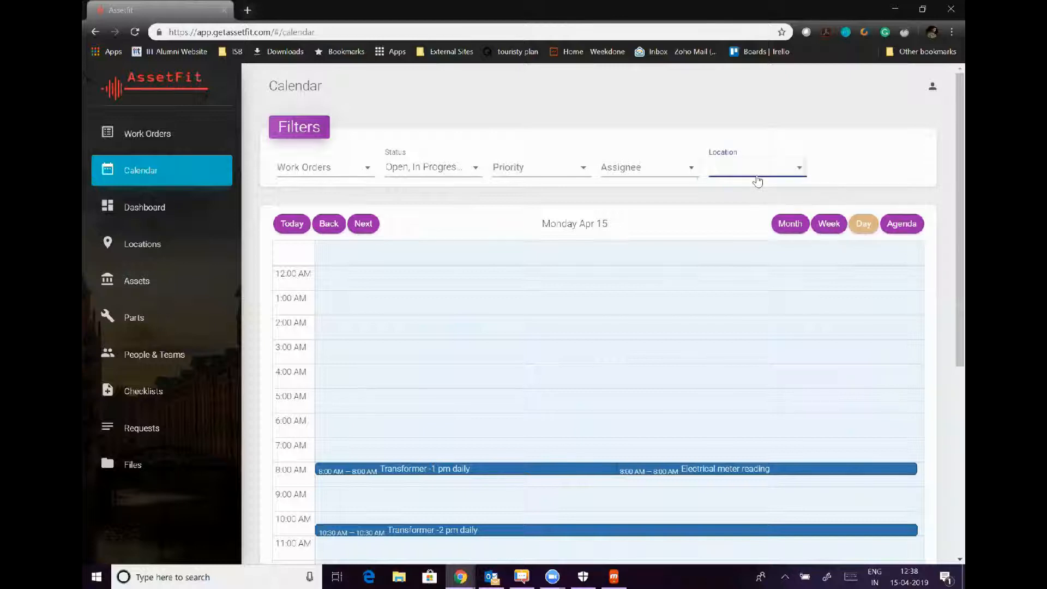
click(657, 173)
click(657, 173)
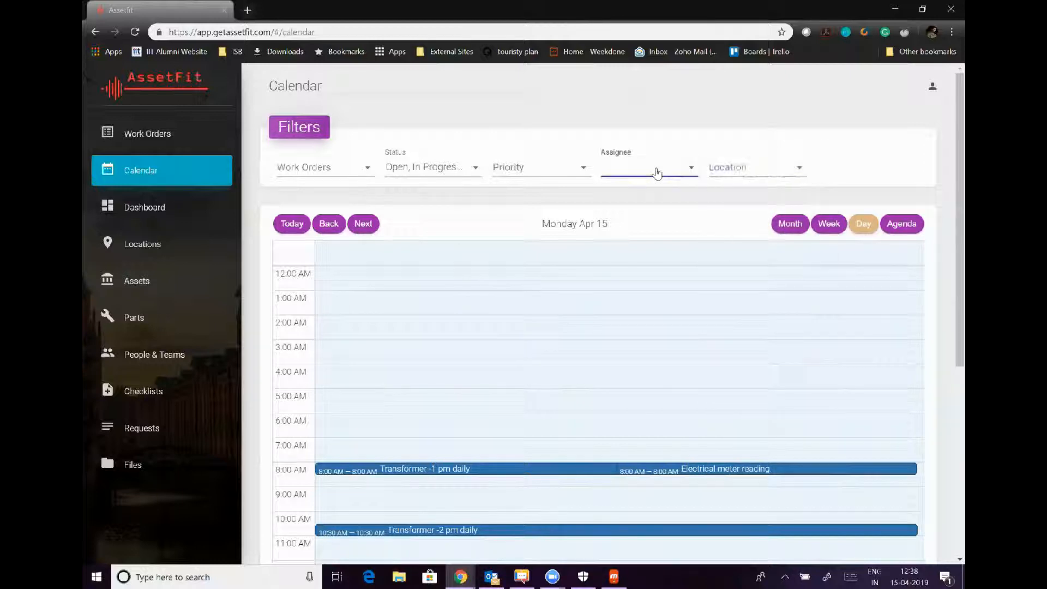
click(535, 176)
click(533, 175)
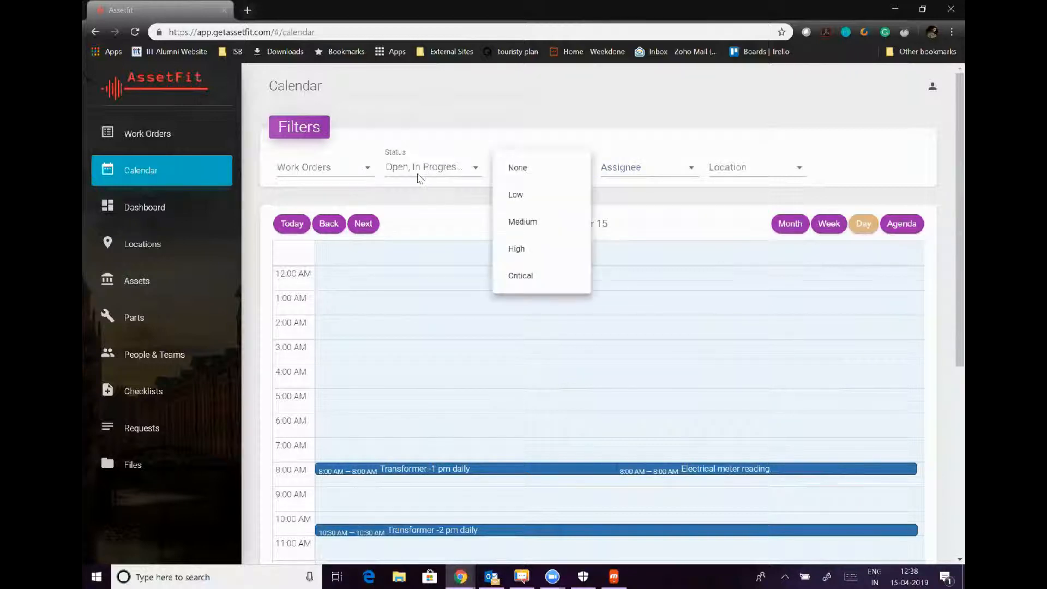
click(336, 176)
click(337, 177)
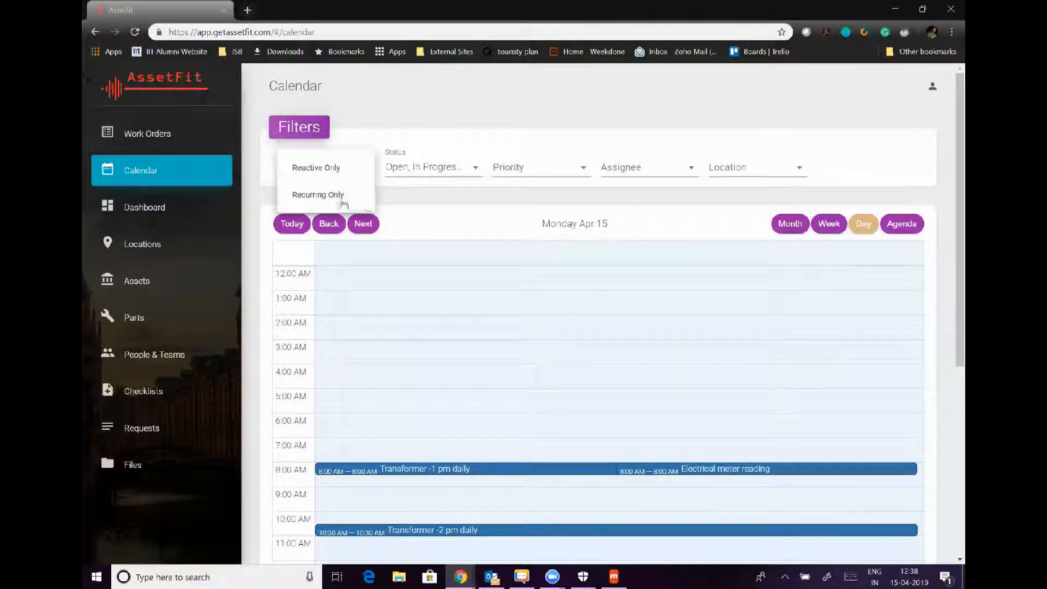
click(429, 203)
Go to the Dashboard showing 91 total, 87 open and 4 closed work orders.
scroll(420, 218, down, 3)
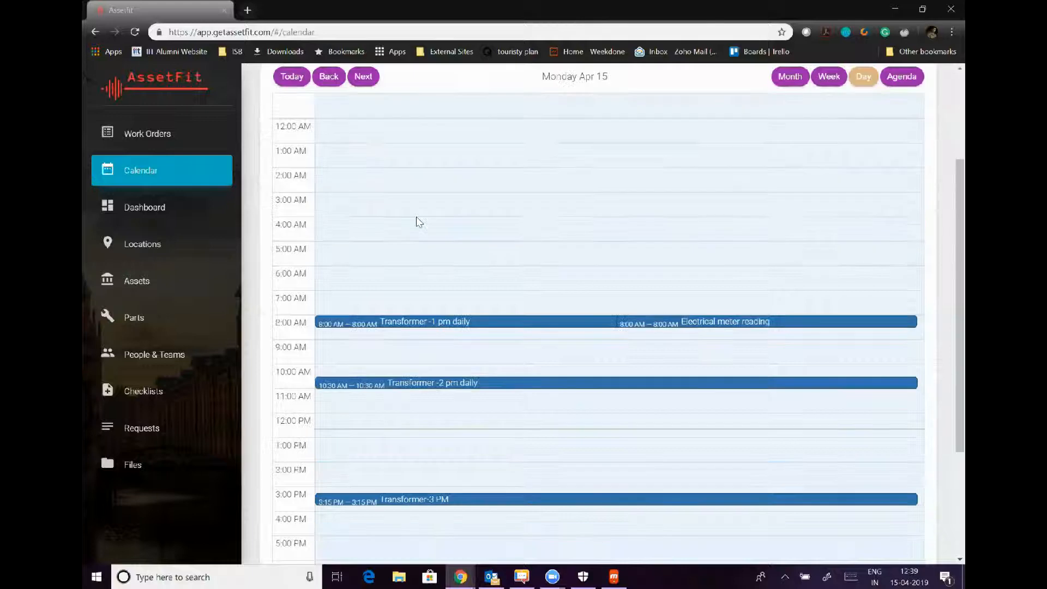
scroll(418, 221, up, 3)
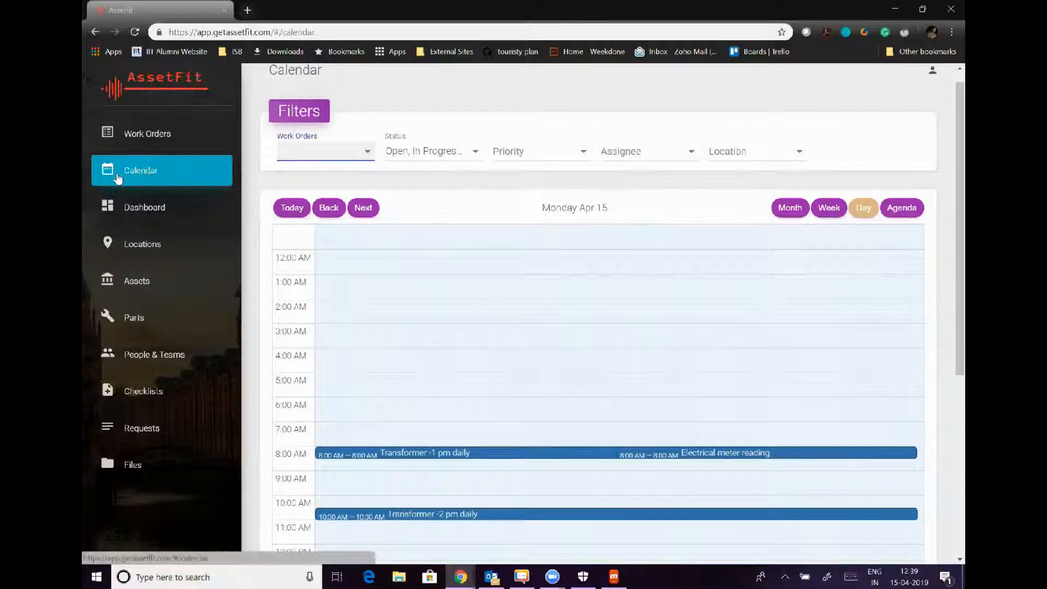
click(144, 210)
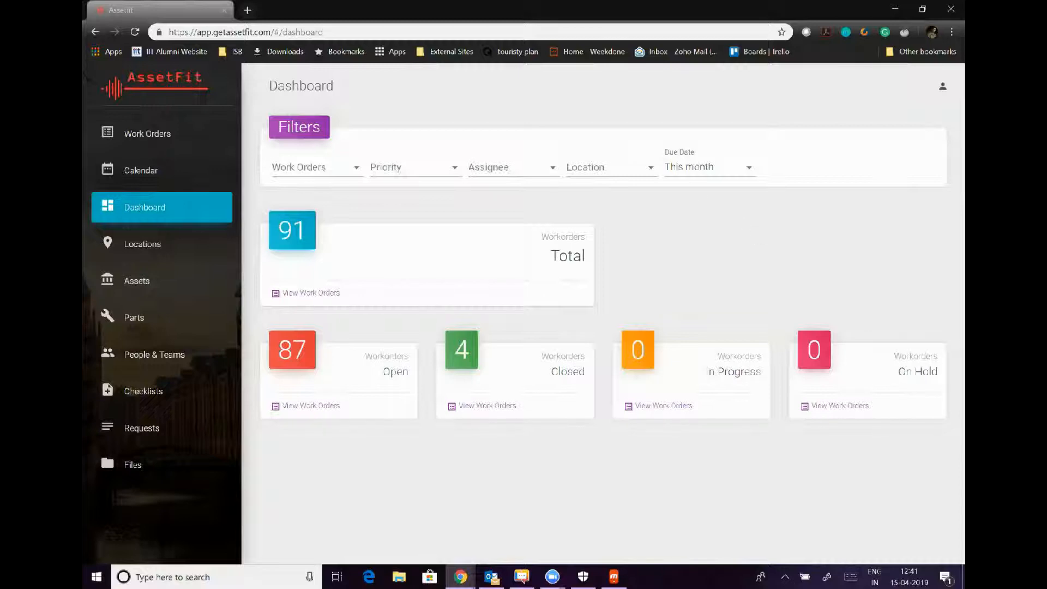
click(691, 170)
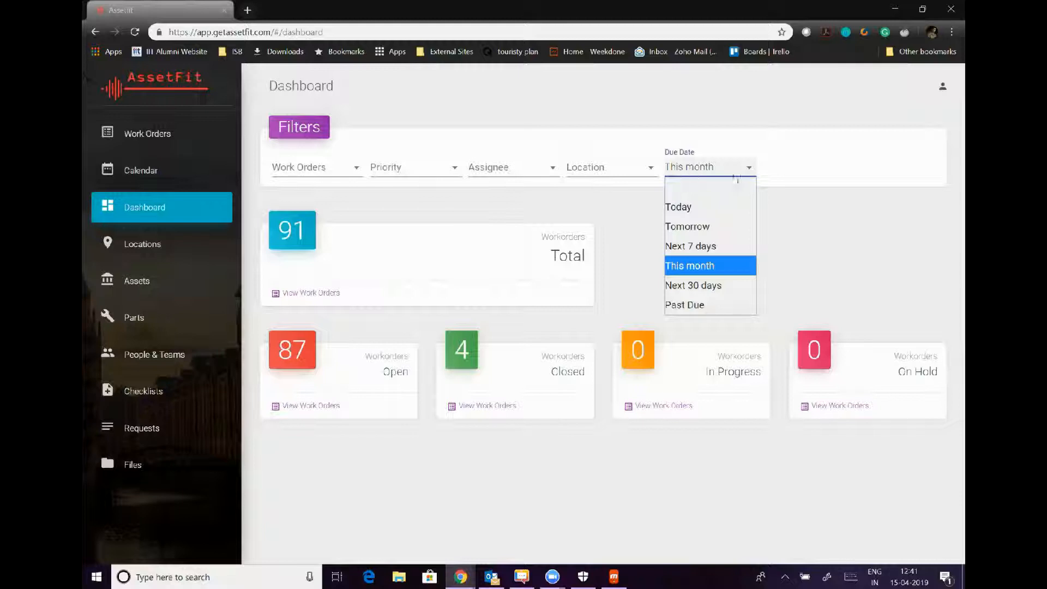
click(623, 175)
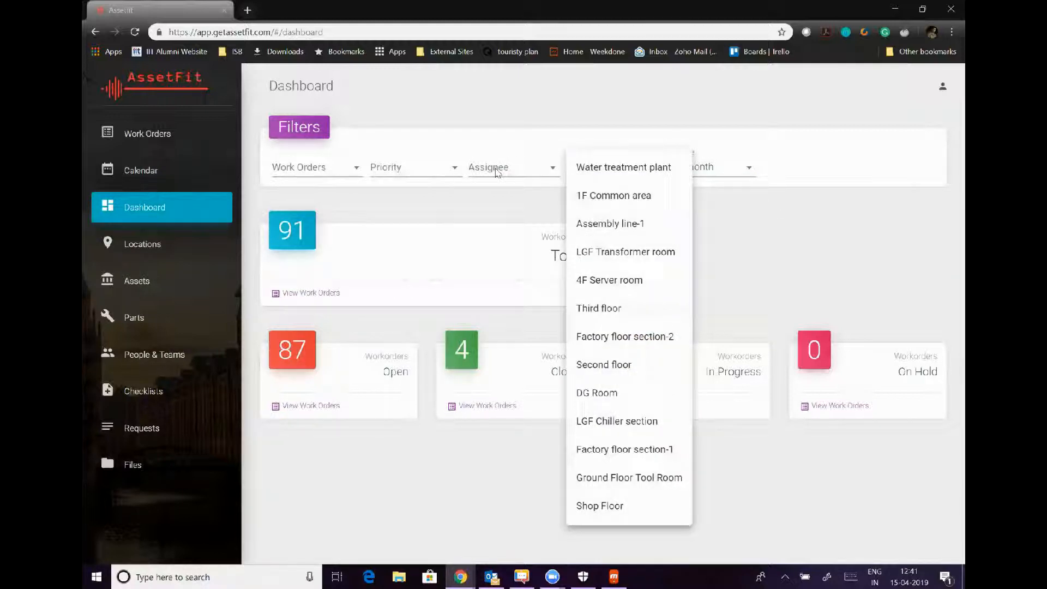
click(496, 171)
click(496, 170)
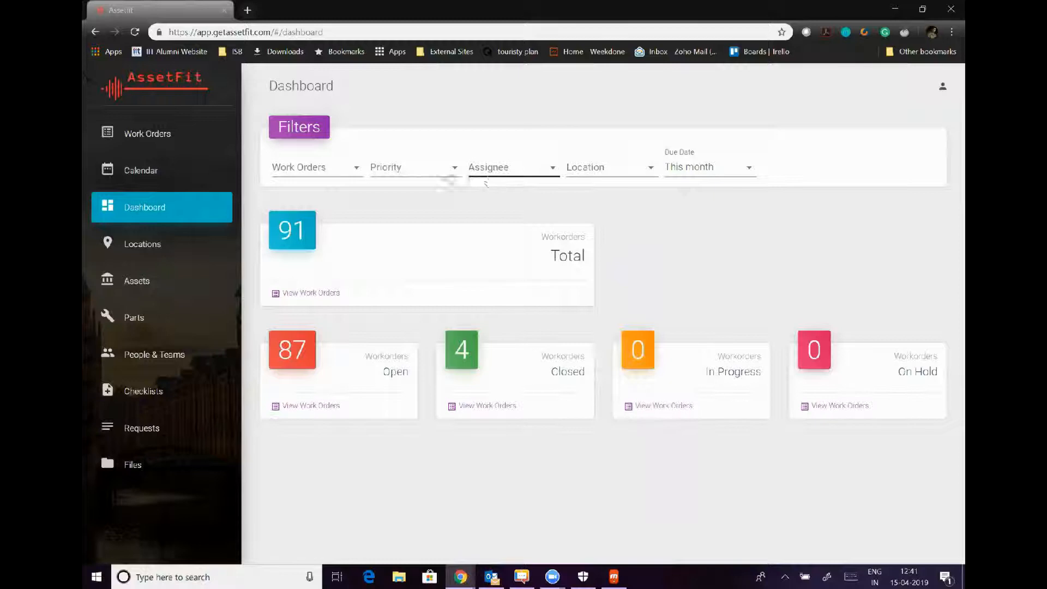